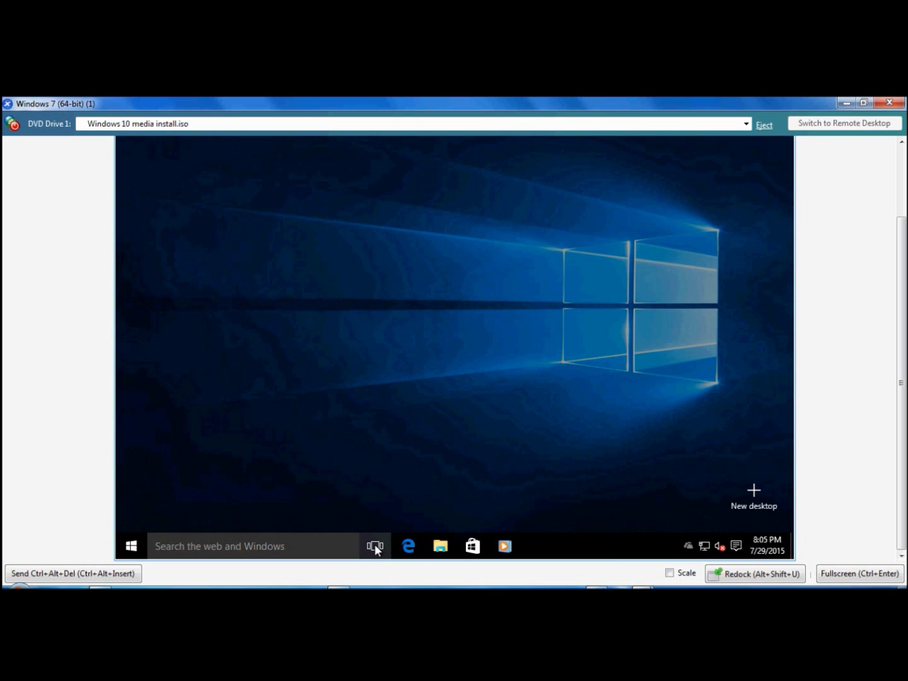
# Leave the task view, open File Explorer from the Start menu to view the Quick access folders, and close it.
pyautogui.click(349, 464)
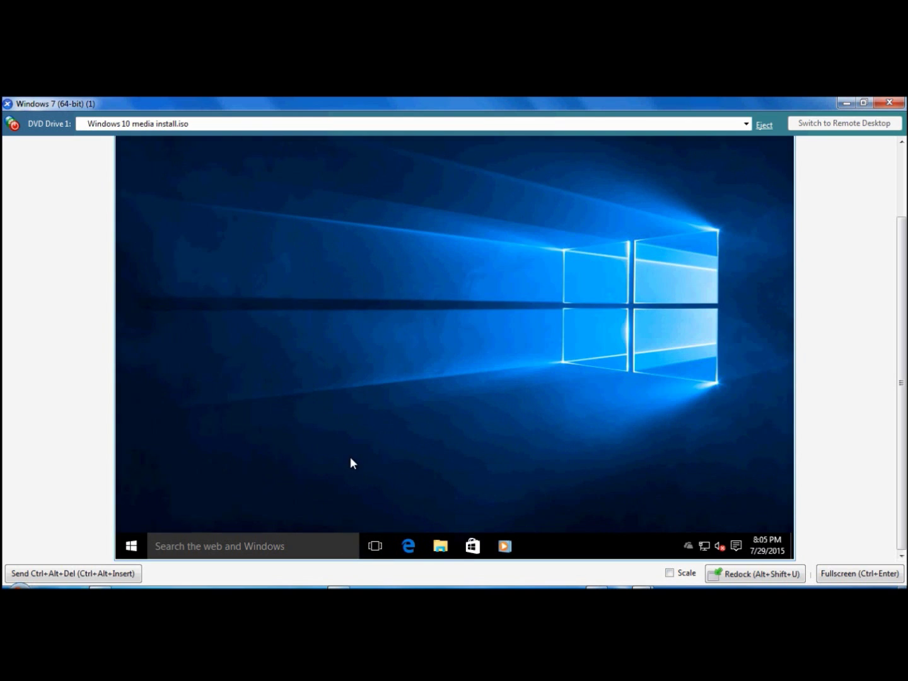
pyautogui.click(130, 550)
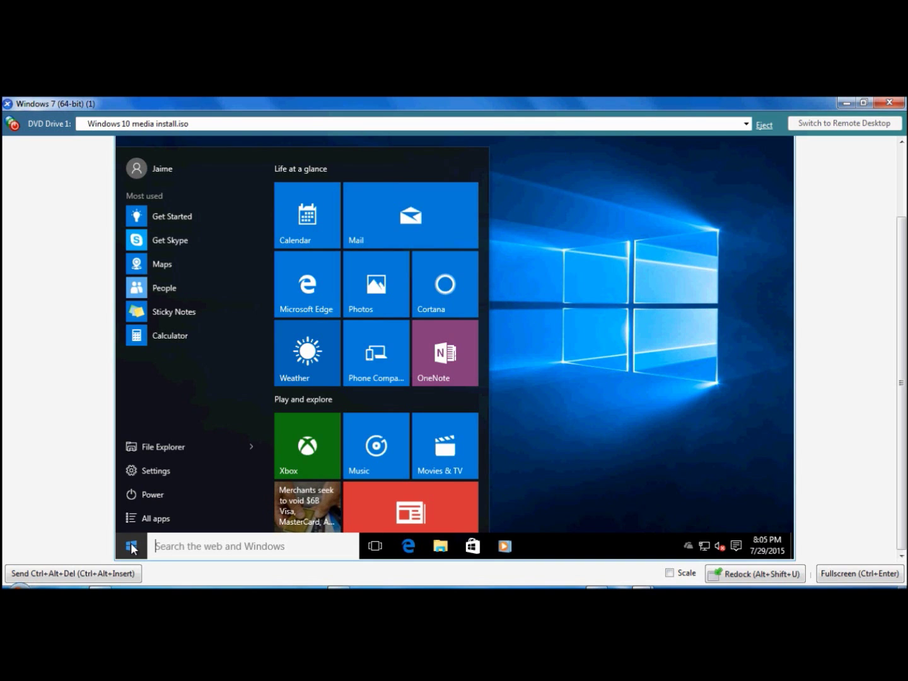
pyautogui.click(164, 451)
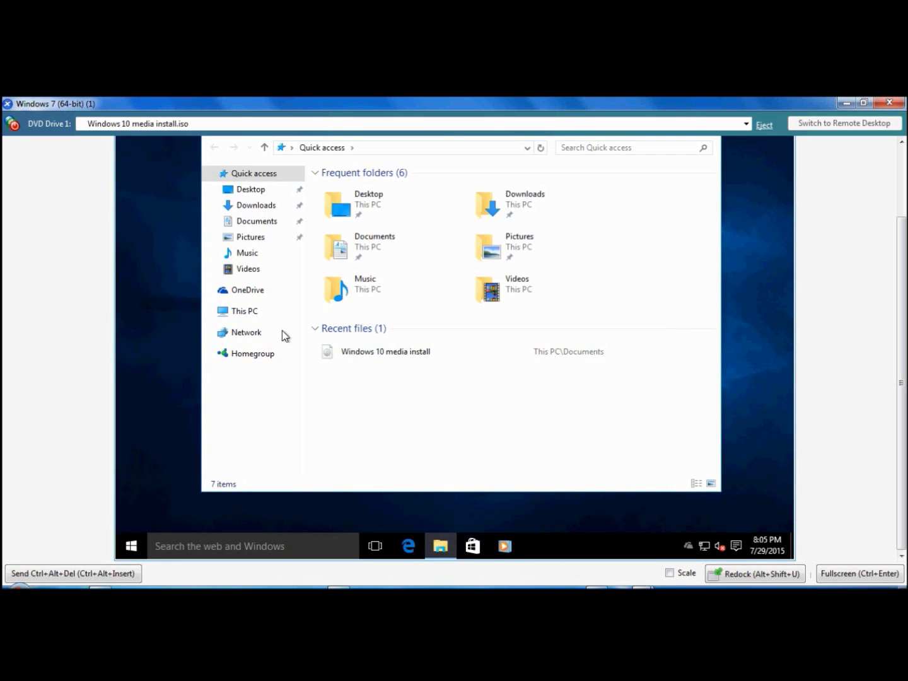
pyautogui.moveTo(901, 251); pyautogui.dragTo(901, 180)
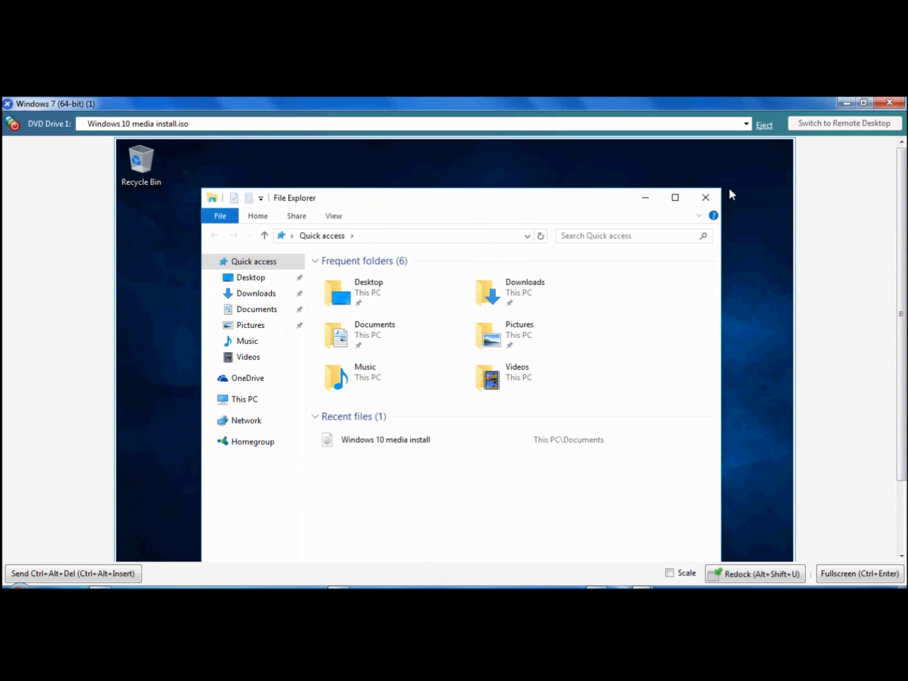
pyautogui.click(687, 199)
pyautogui.click(781, 147)
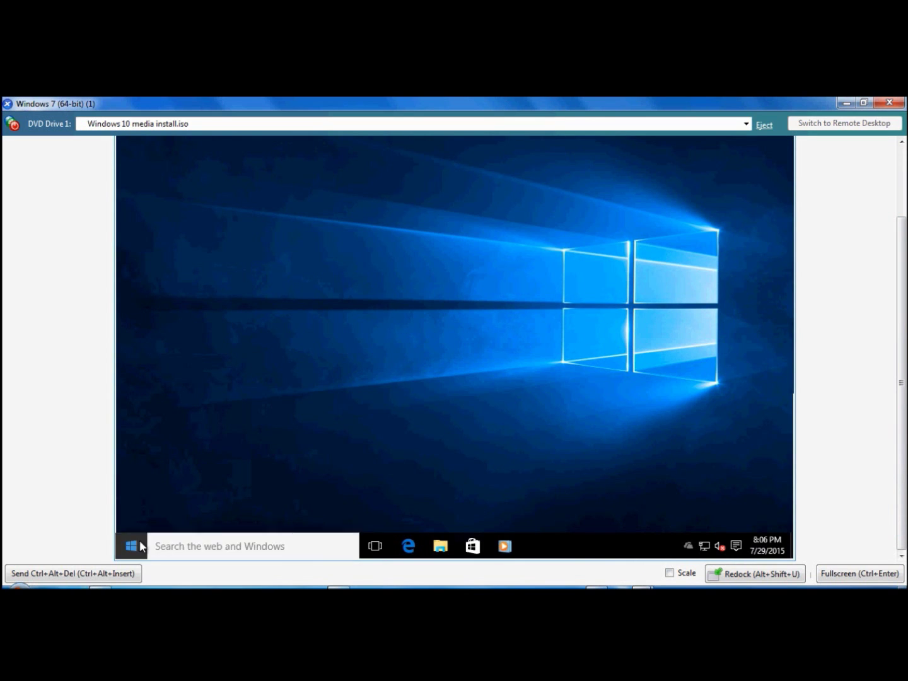
# Open Settings from the Start menu and show the Start options under Personalization.
pyautogui.click(132, 549)
pyautogui.click(132, 549)
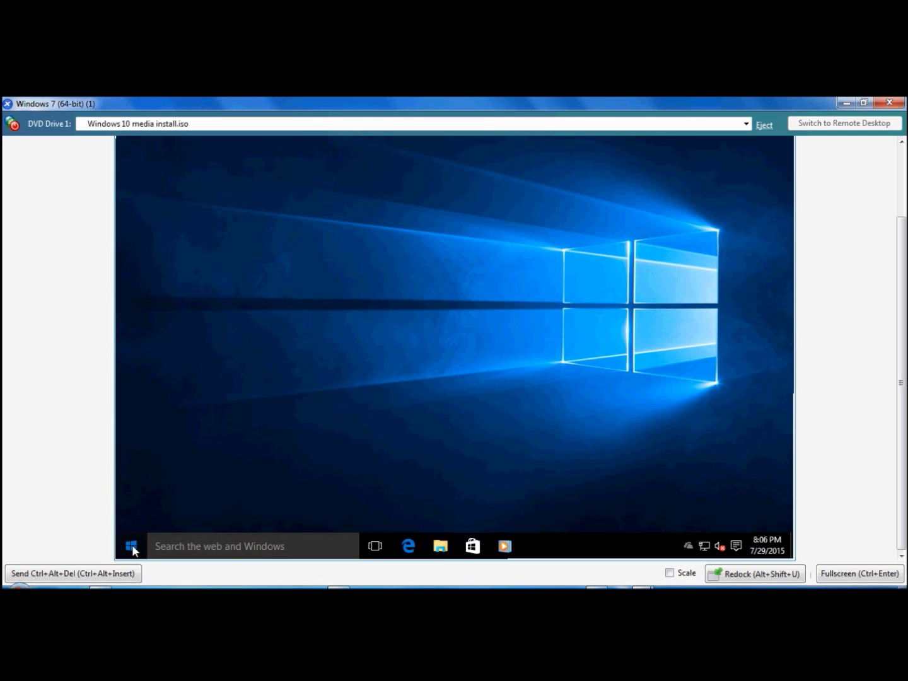
pyautogui.click(132, 549)
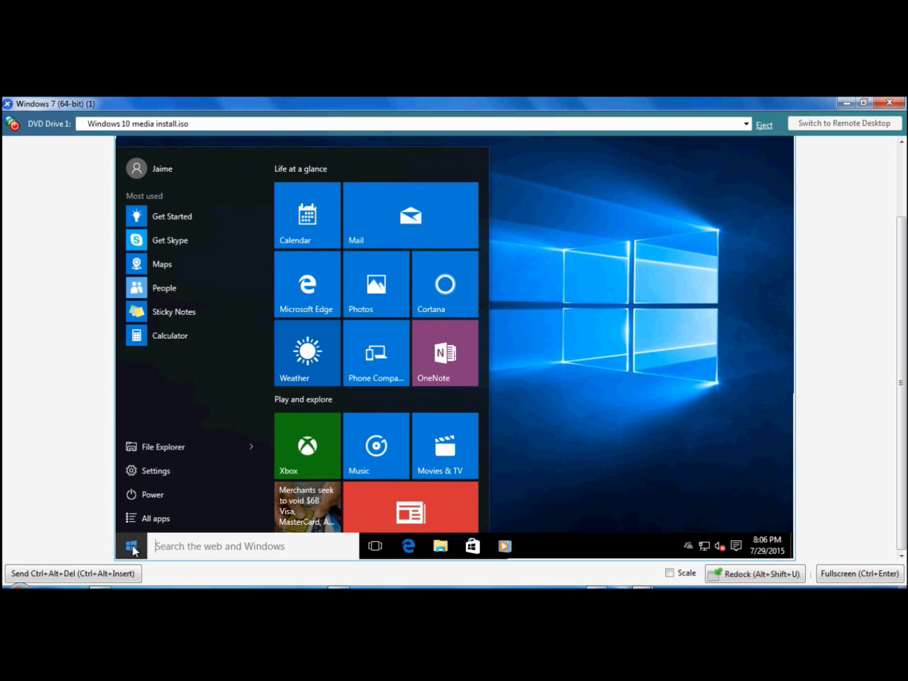
pyautogui.click(164, 473)
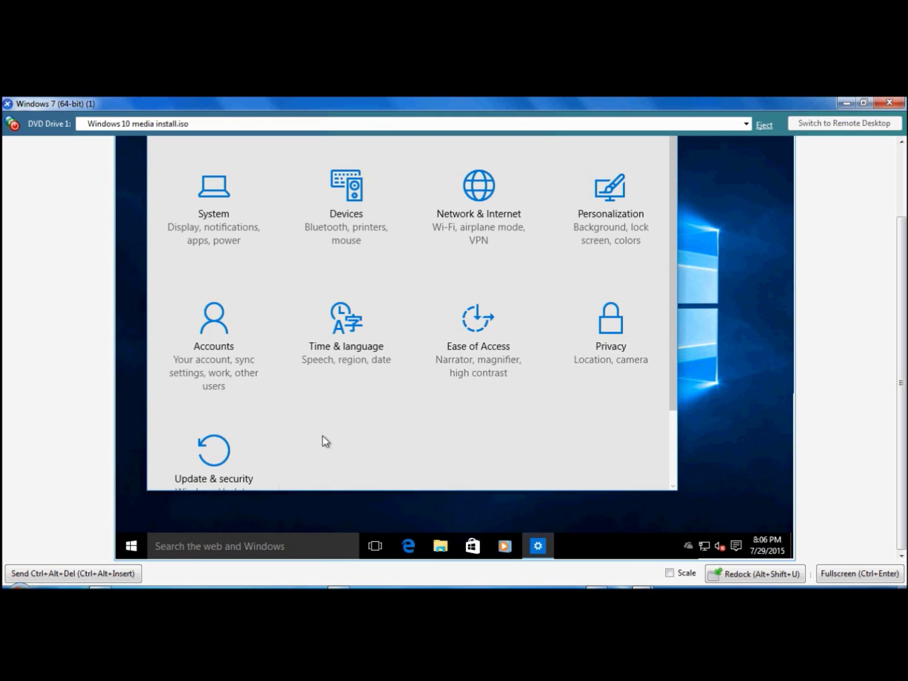
pyautogui.click(622, 200)
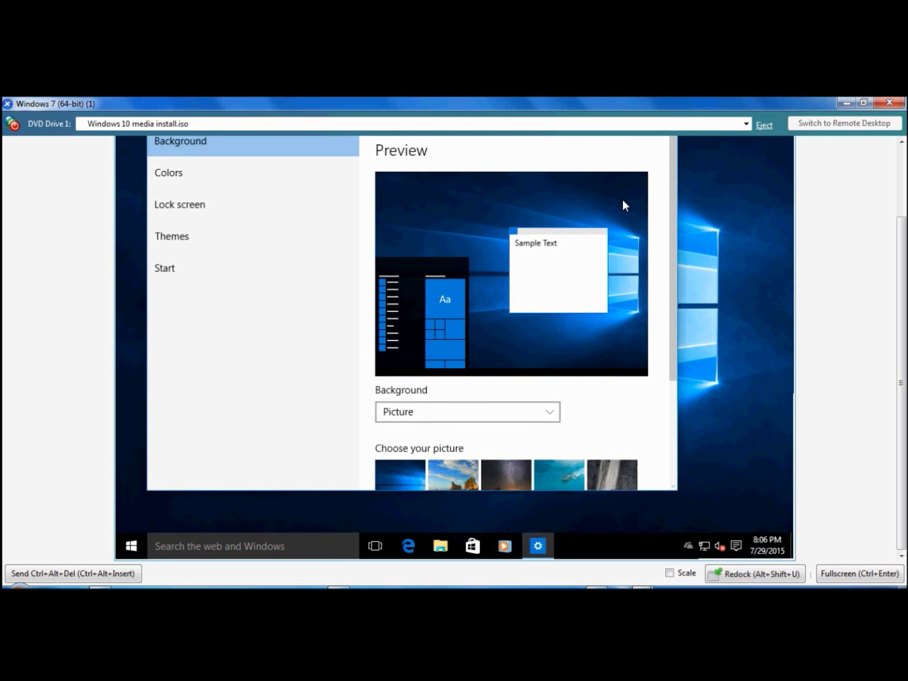
pyautogui.scroll(1, 790, 235)
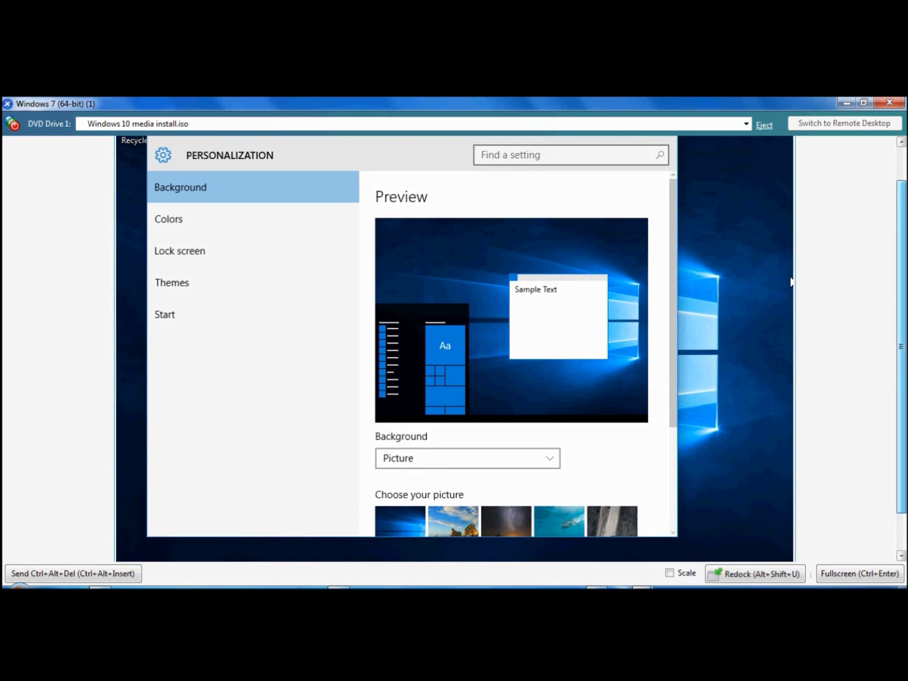
pyautogui.scroll(1, 790, 280)
pyautogui.scroll(-1, 791, 289)
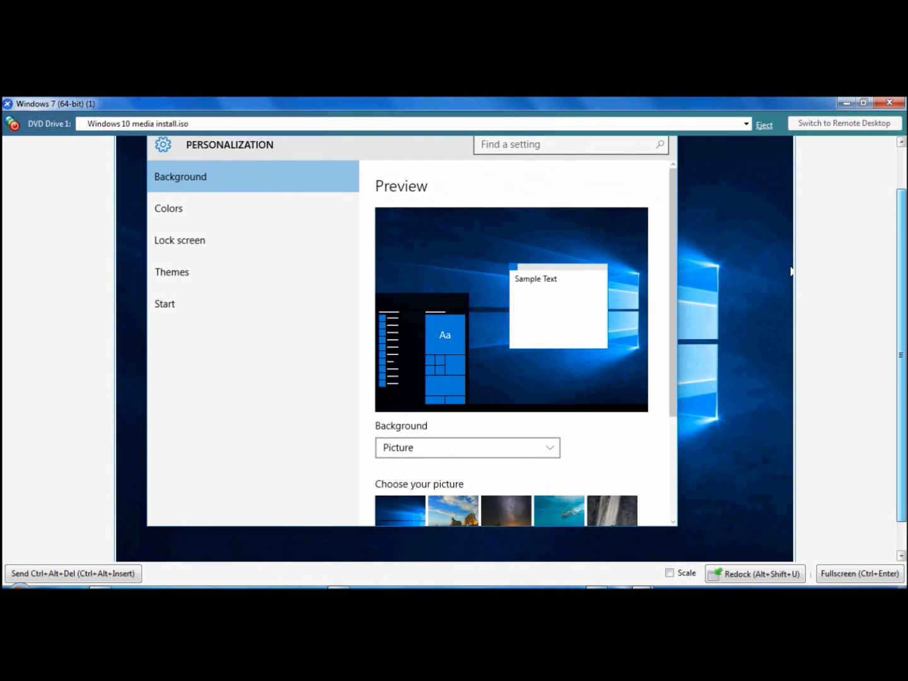
pyautogui.click(172, 304)
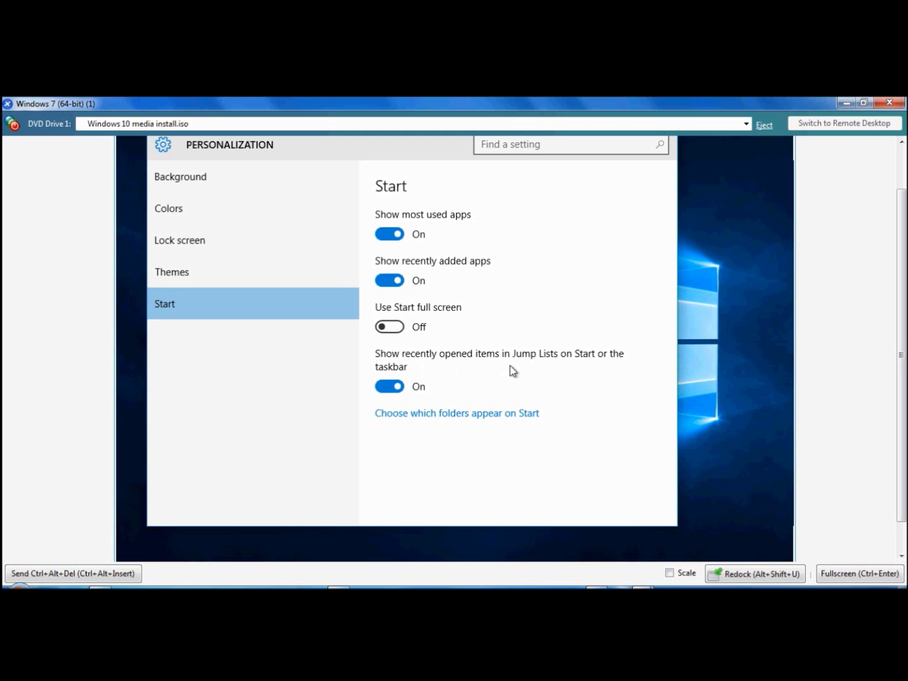
# Review the full list of folders that can appear on Start, return to the Start options, and close Settings.
pyautogui.click(491, 415)
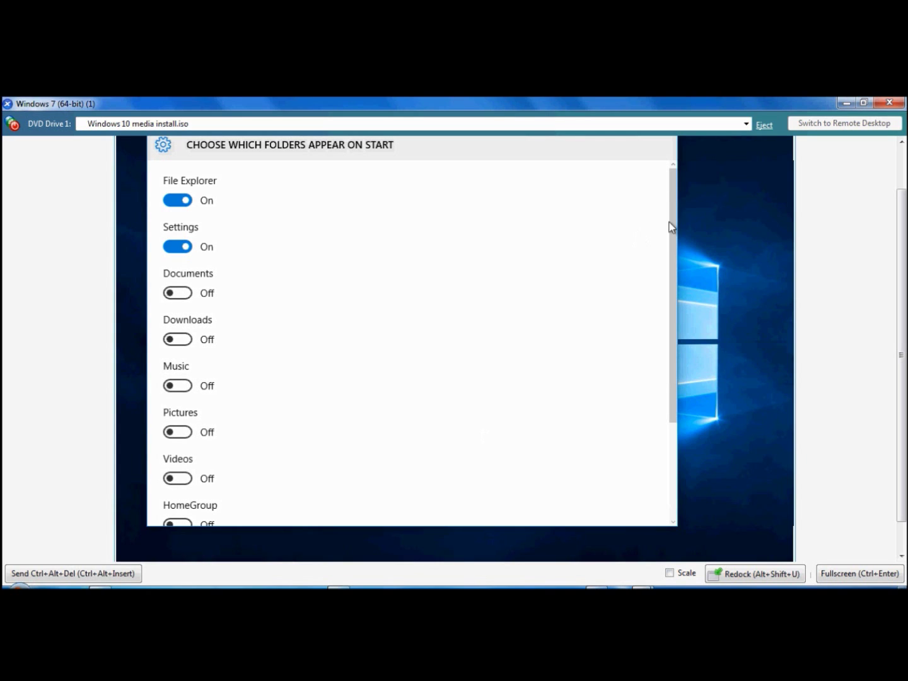
pyautogui.moveTo(673, 218); pyautogui.dragTo(671, 325)
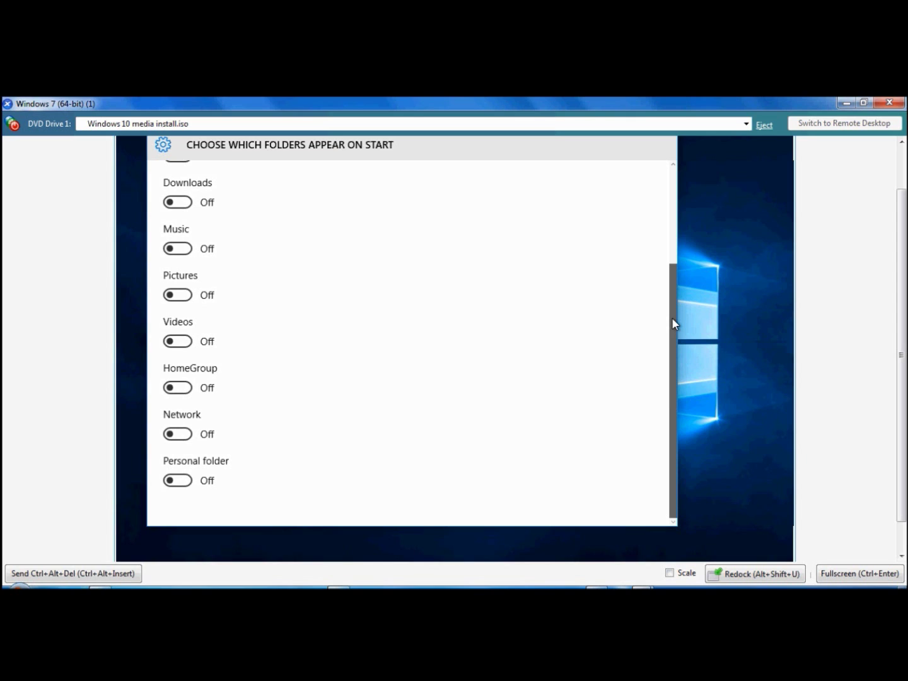
pyautogui.moveTo(671, 317); pyautogui.dragTo(695, 145)
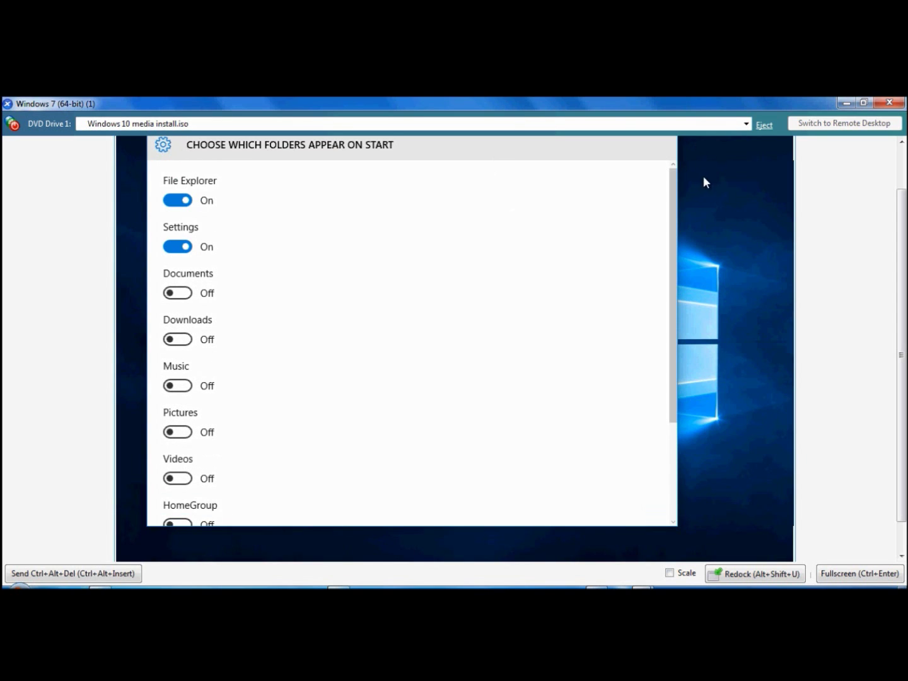
pyautogui.scroll(1, 769, 329)
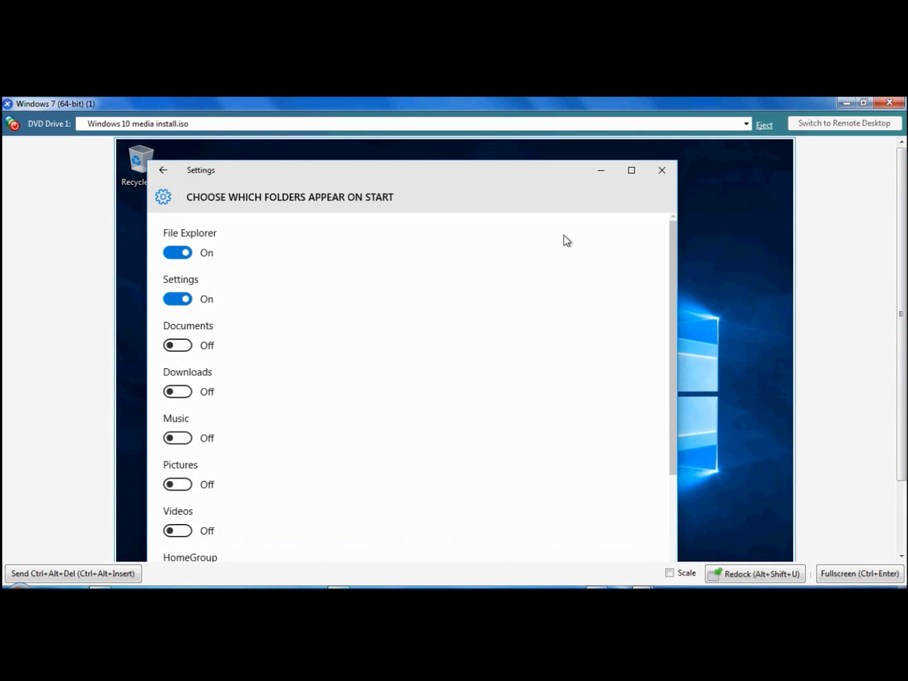
pyautogui.click(162, 170)
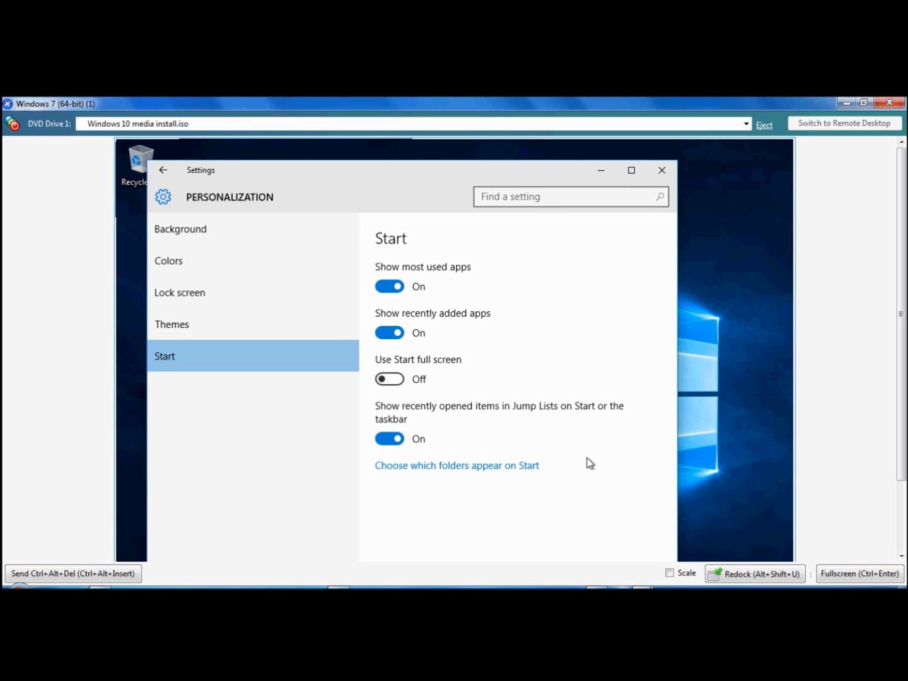
pyautogui.click(662, 171)
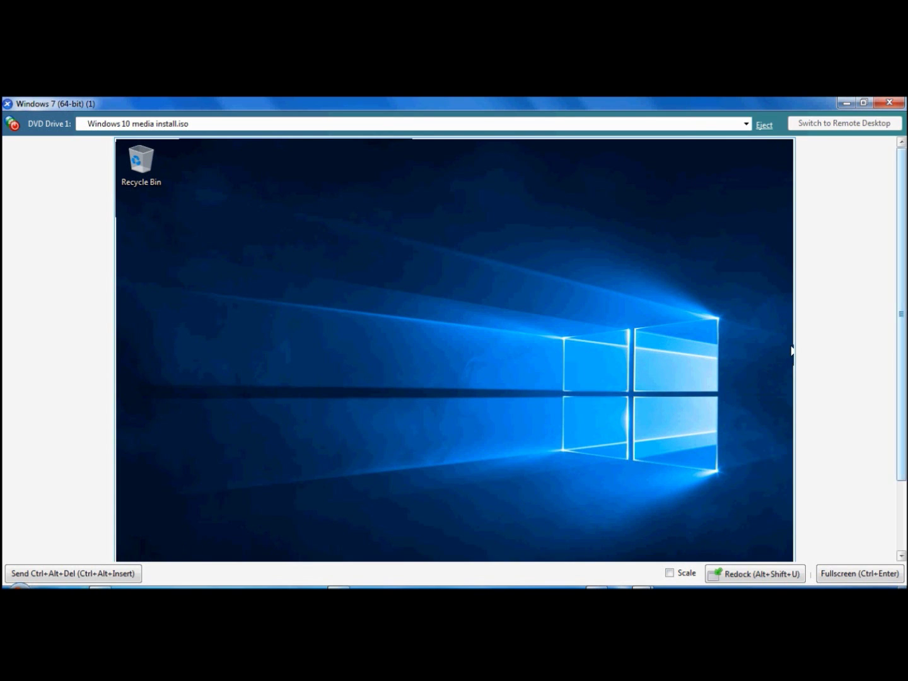
# Display the Start button's context menu of system tools, dismiss it, and display it again.
pyautogui.moveTo(900, 352); pyautogui.dragTo(900, 428)
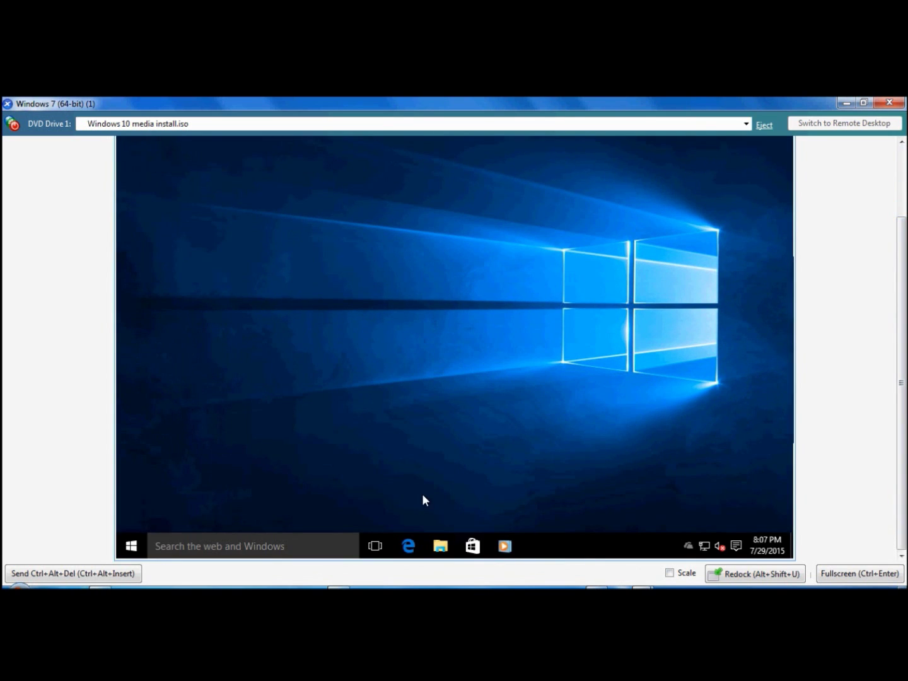
pyautogui.rightClick(133, 548)
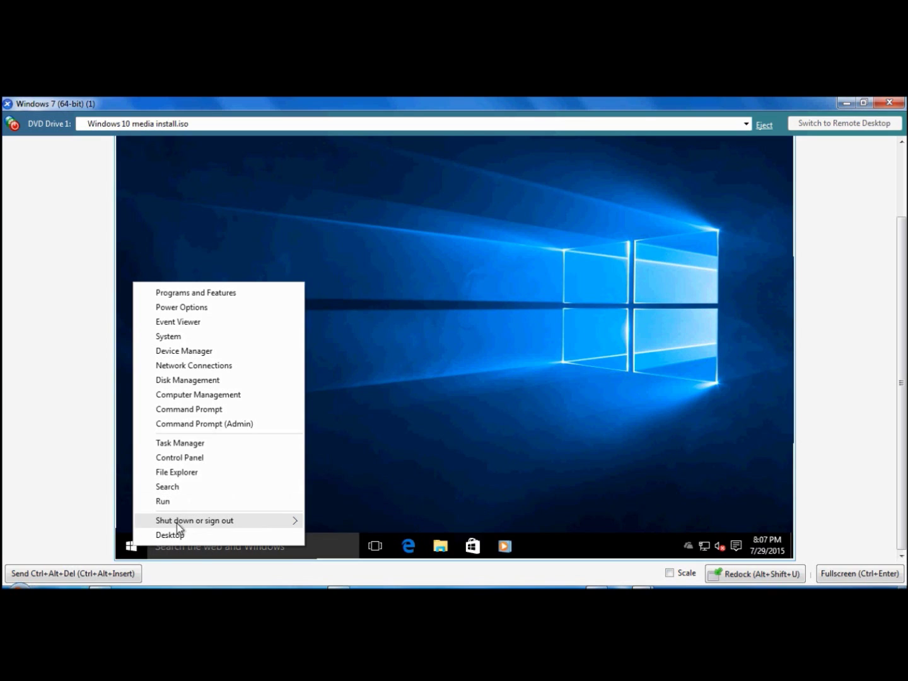
pyautogui.moveTo(178, 523)
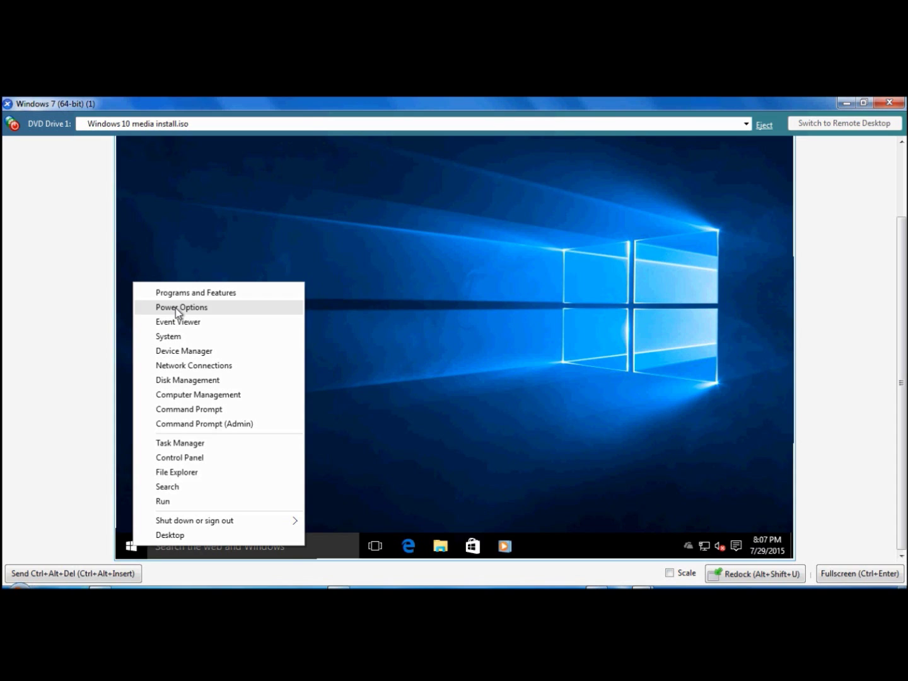
pyautogui.click(425, 483)
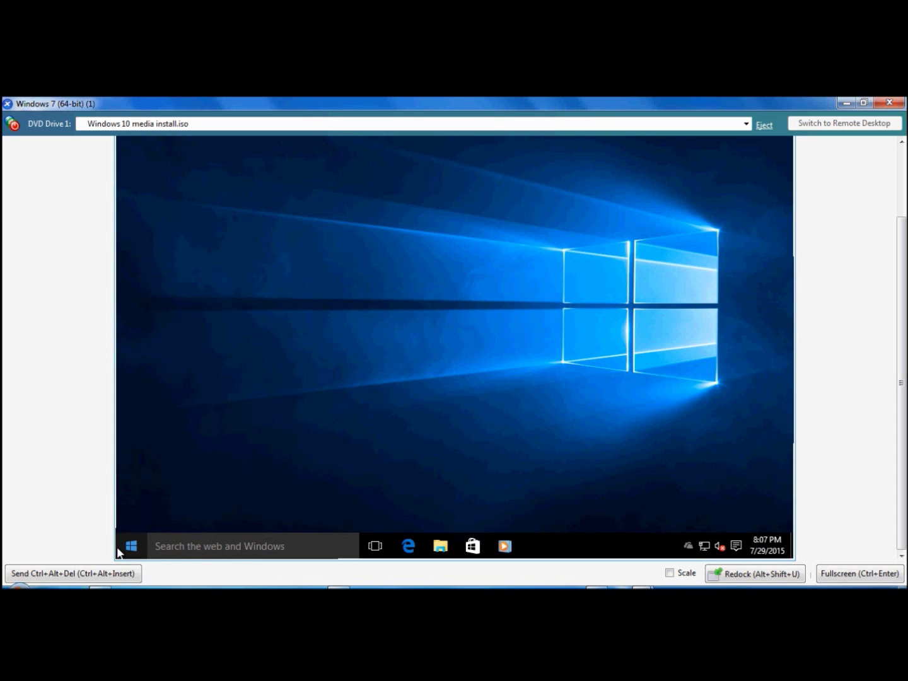
pyautogui.rightClick(136, 550)
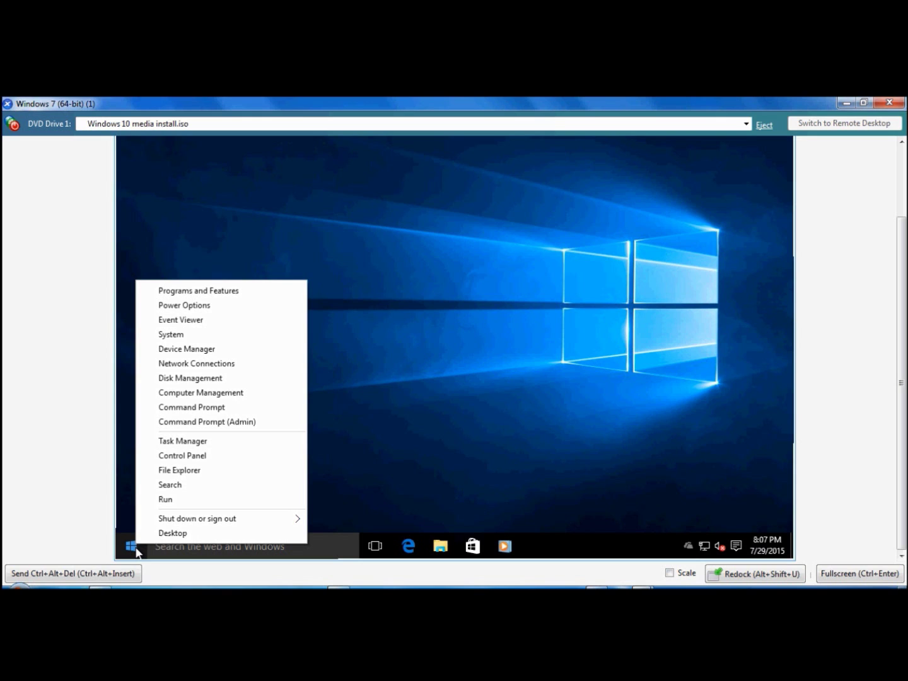
# Search Windows for "classic menu", open the web results for "classic start menu", and close the browser.
pyautogui.click(165, 550)
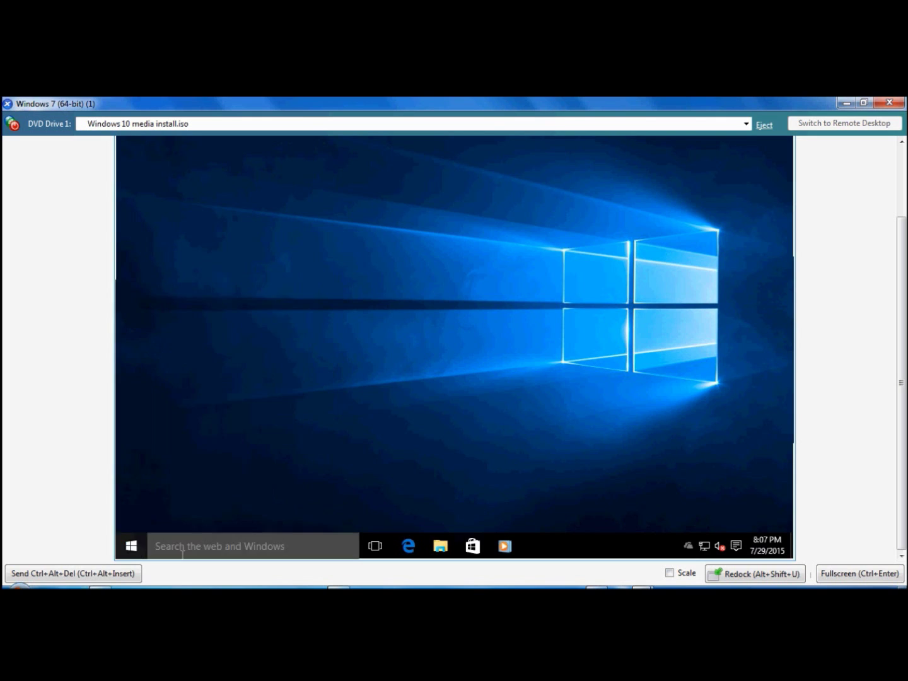
pyautogui.write('classic me')
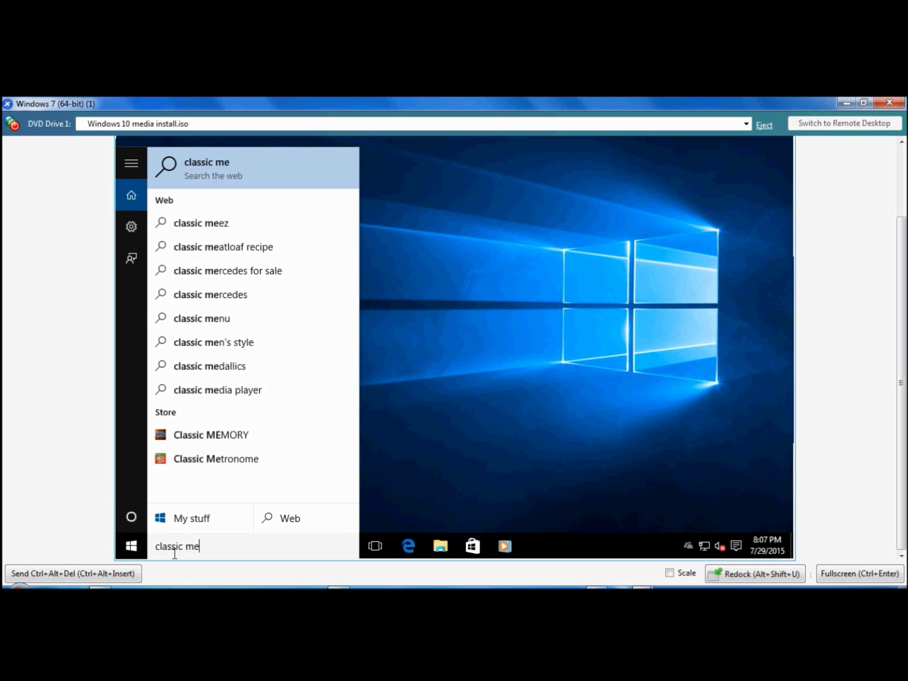
pyautogui.write('nu')
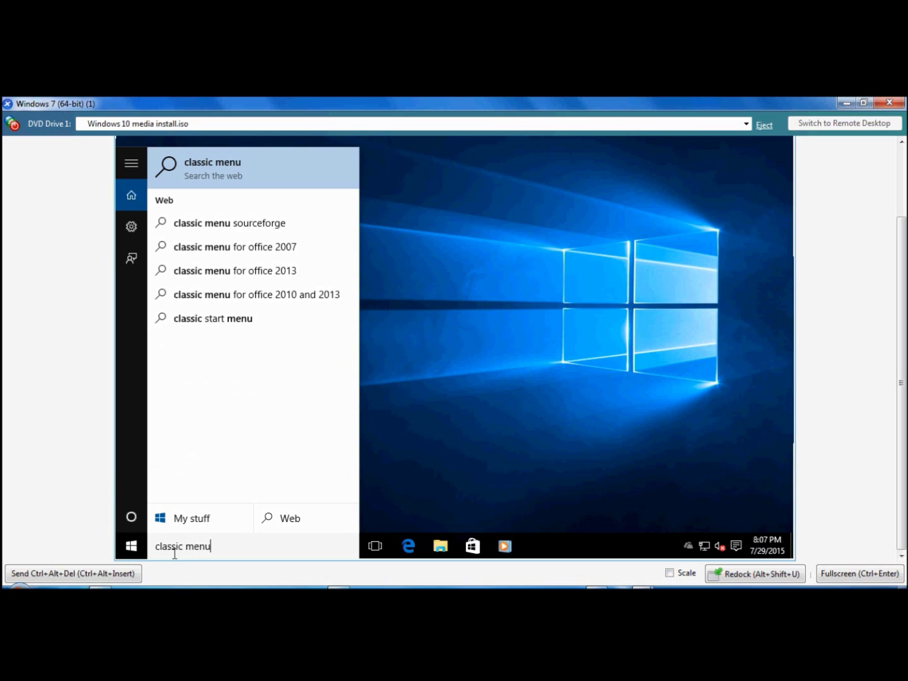
pyautogui.click(218, 318)
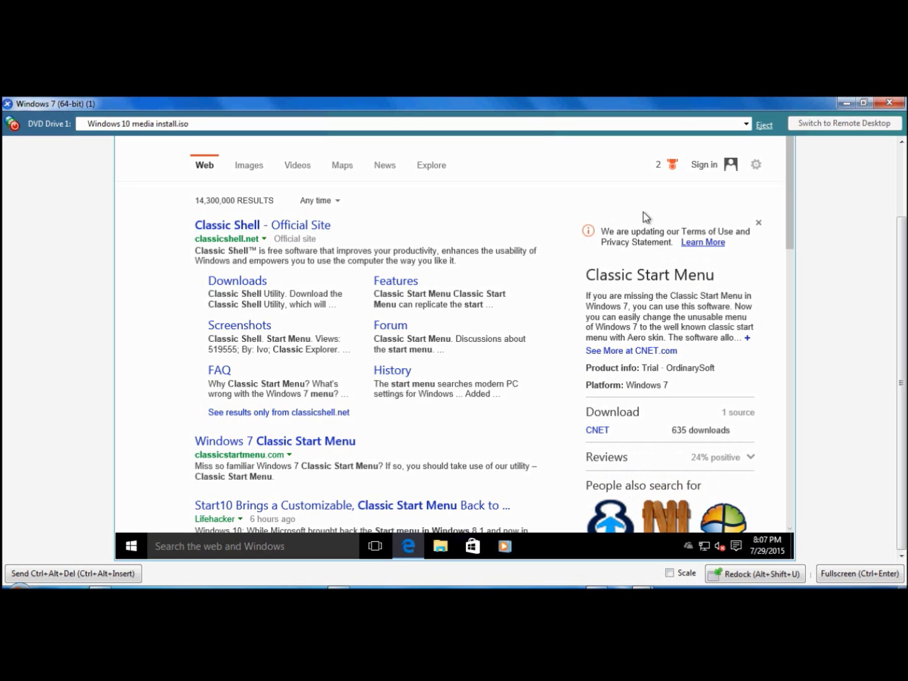
pyautogui.moveTo(900, 258); pyautogui.dragTo(901, 178)
pyautogui.click(778, 149)
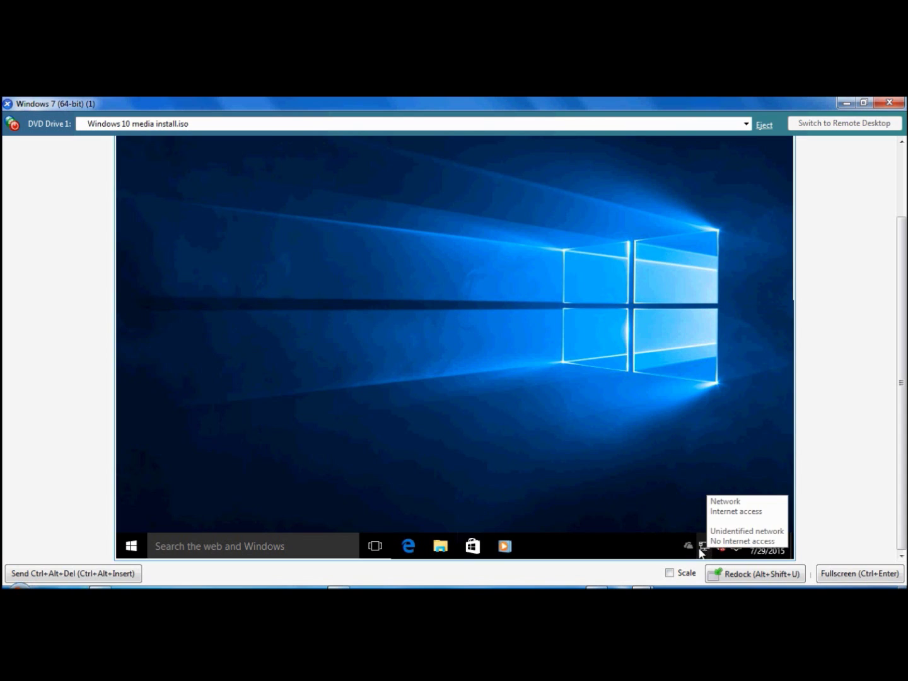
# Open the Windows Store to view its home page and close it.
pyautogui.click(472, 546)
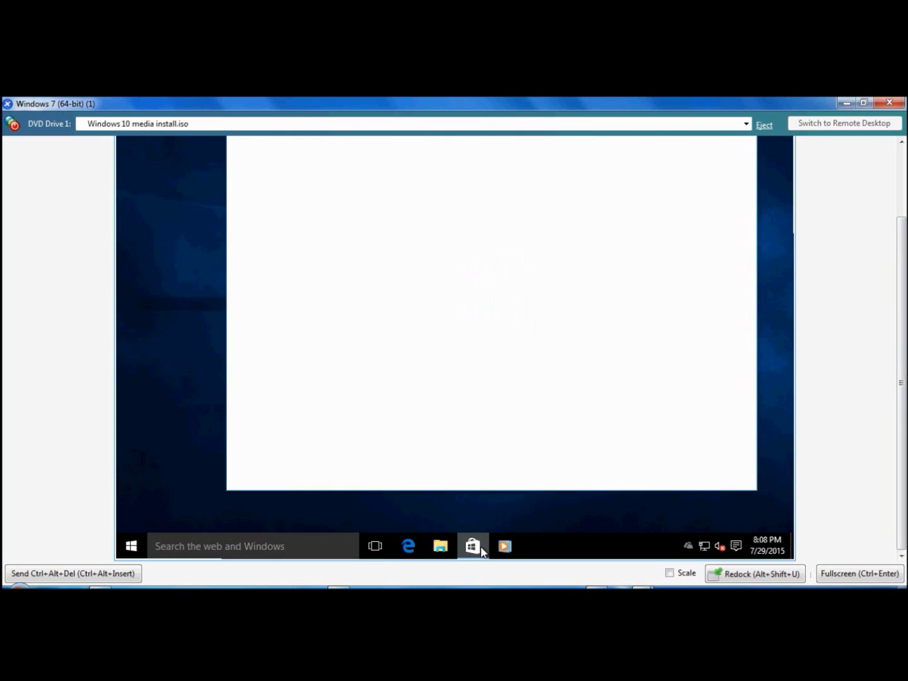
pyautogui.moveTo(481, 547)
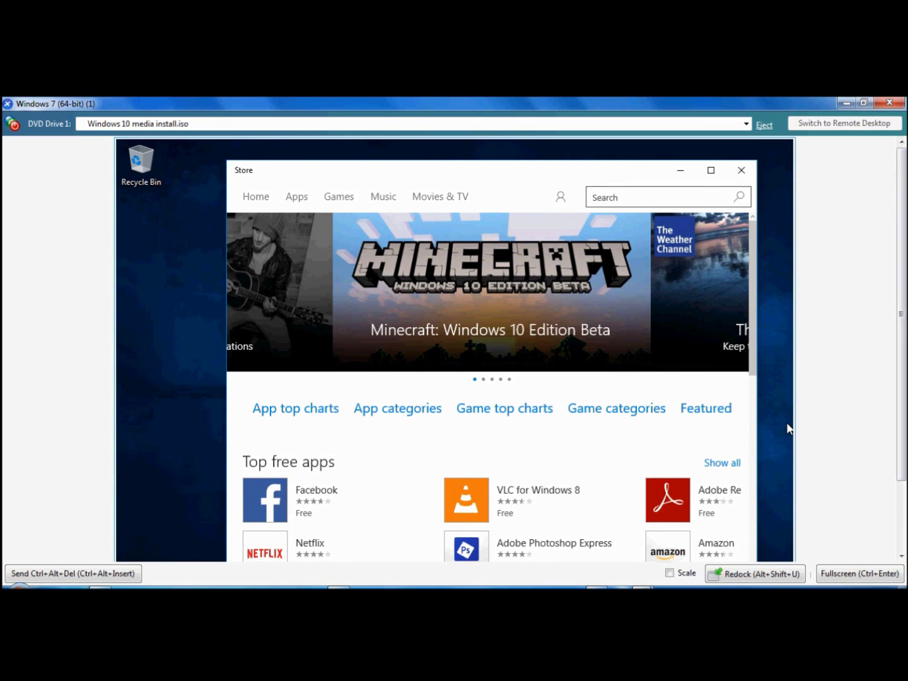
pyautogui.click(738, 176)
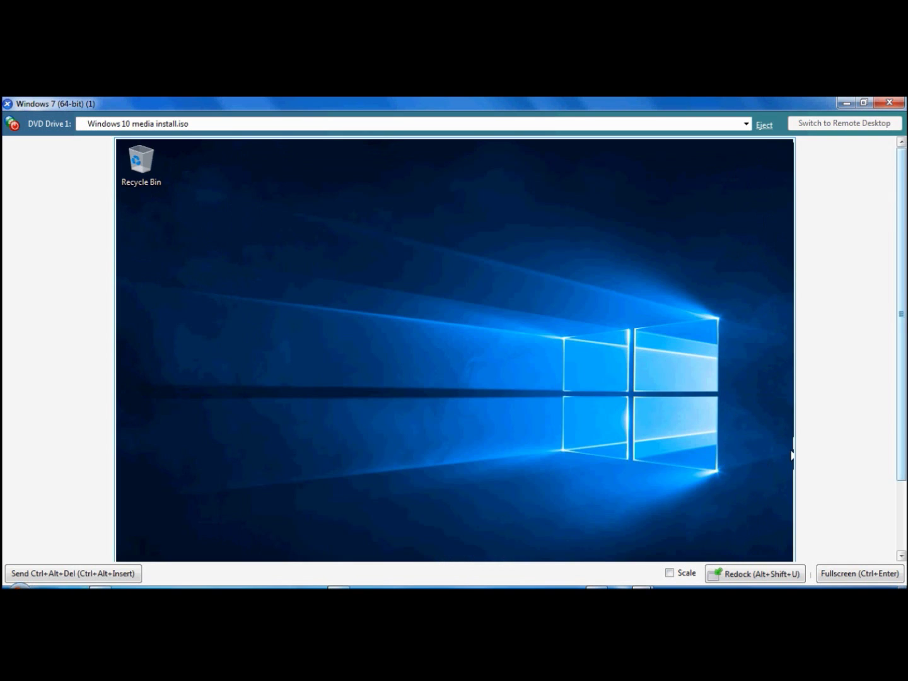
# Open the Start menu, make the "Play and explore" and "Life at a glance" group names editable, and look through the tiles.
pyautogui.moveTo(901, 451); pyautogui.dragTo(901, 522)
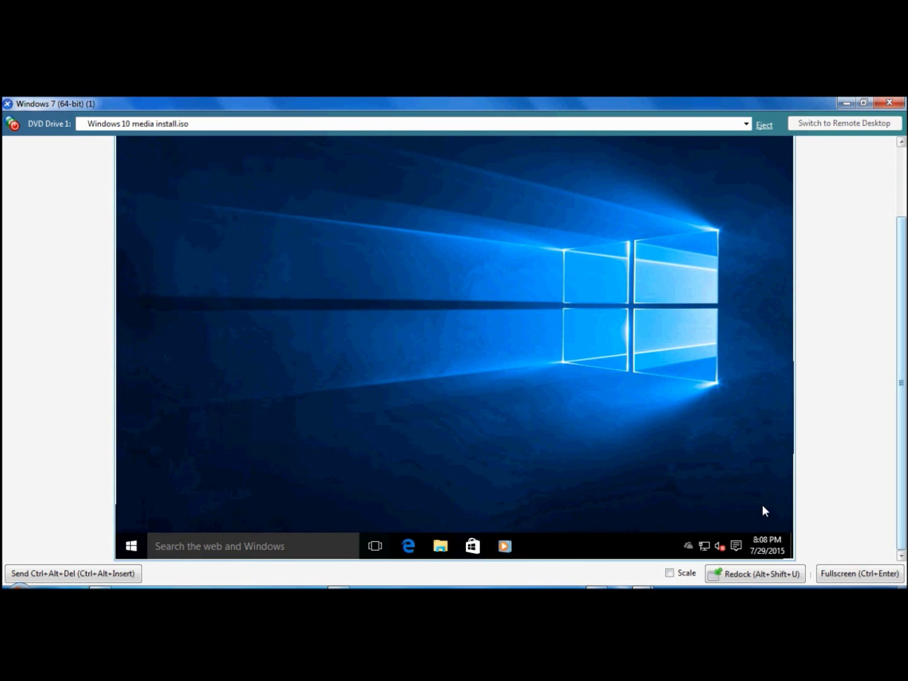
pyautogui.scroll(3, 762, 510)
pyautogui.scroll(-3, 763, 511)
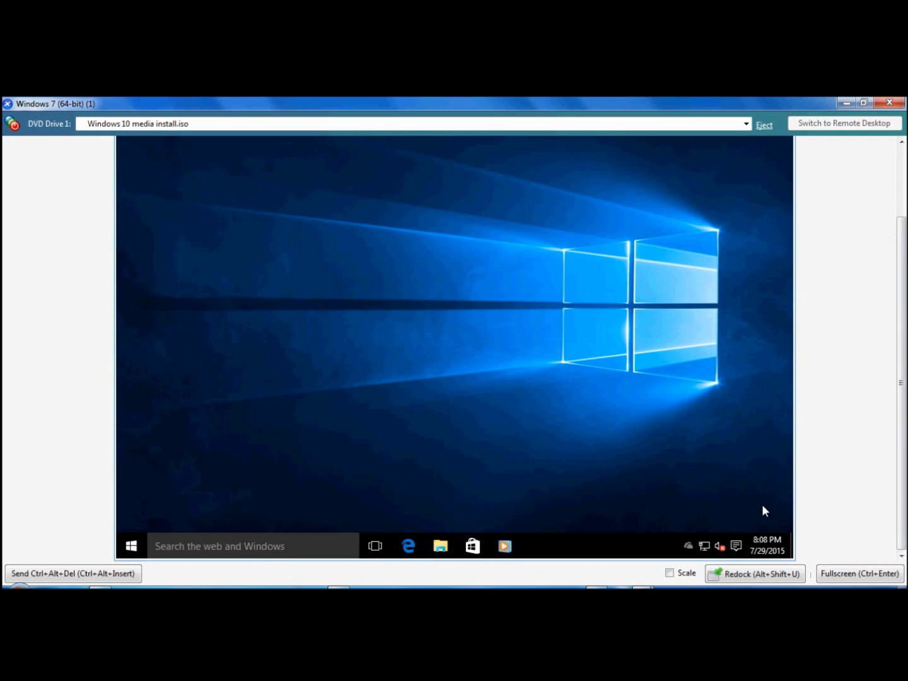
pyautogui.click(141, 546)
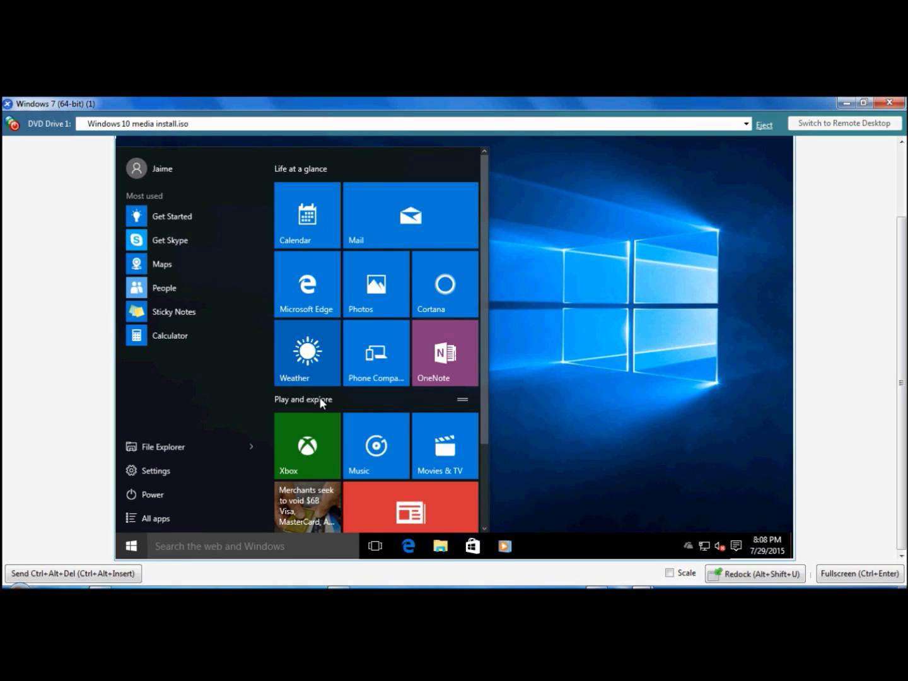
pyautogui.click(468, 399)
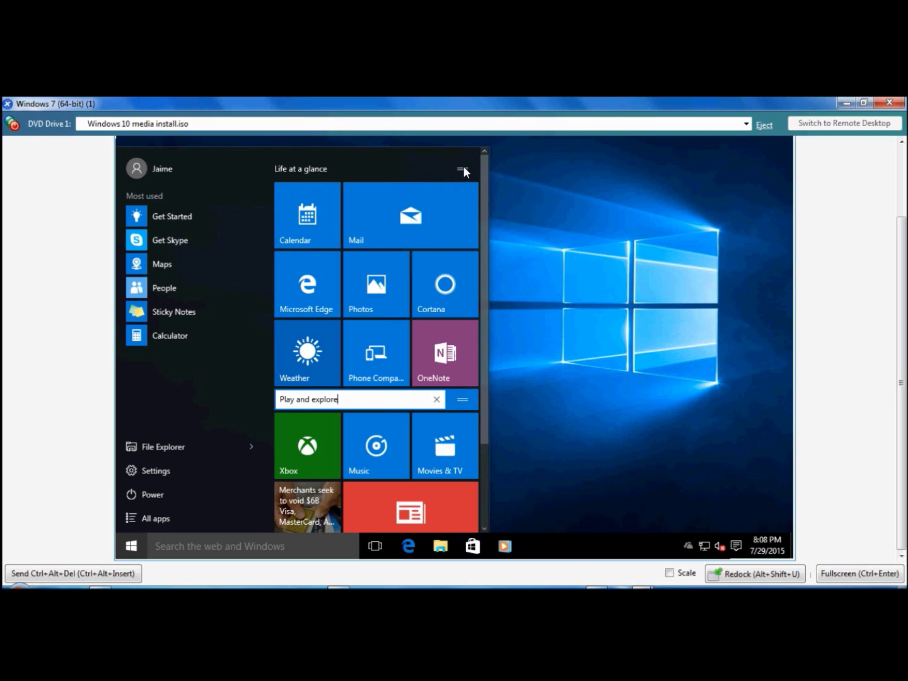
pyautogui.click(464, 168)
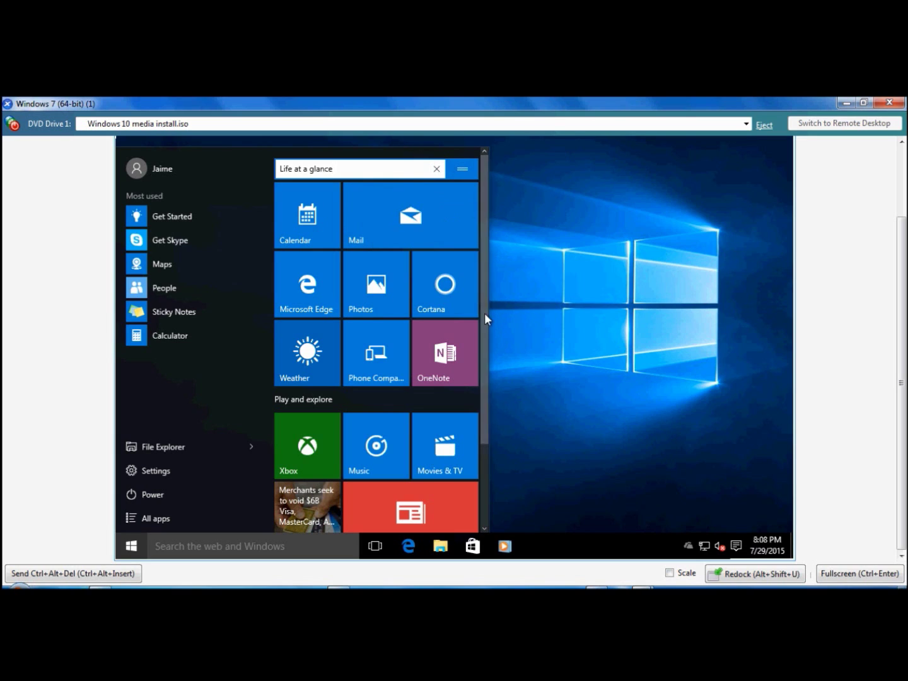
pyautogui.scroll(-3, 485, 364)
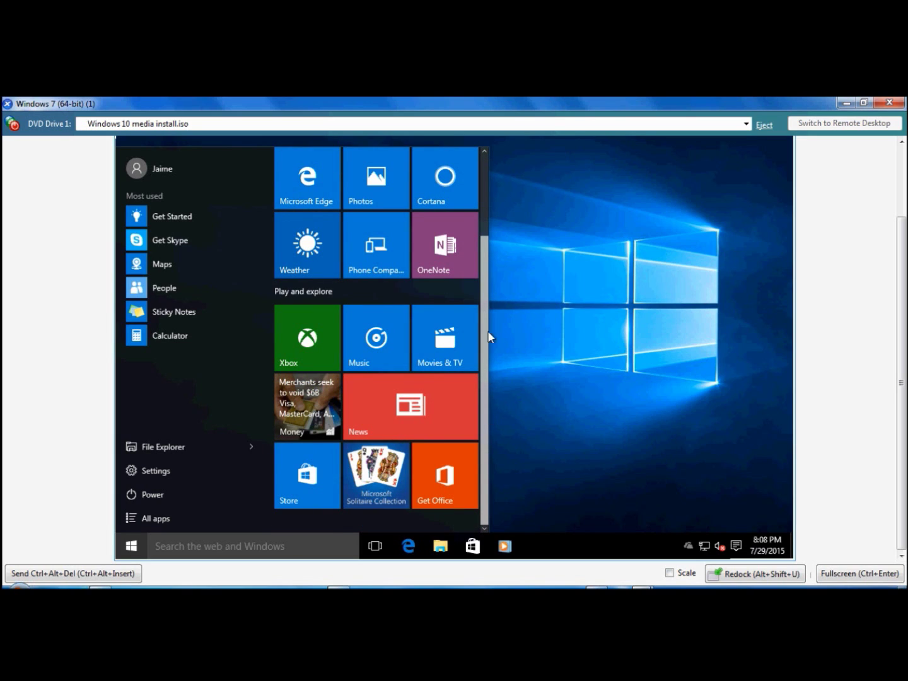
pyautogui.scroll(3, 489, 334)
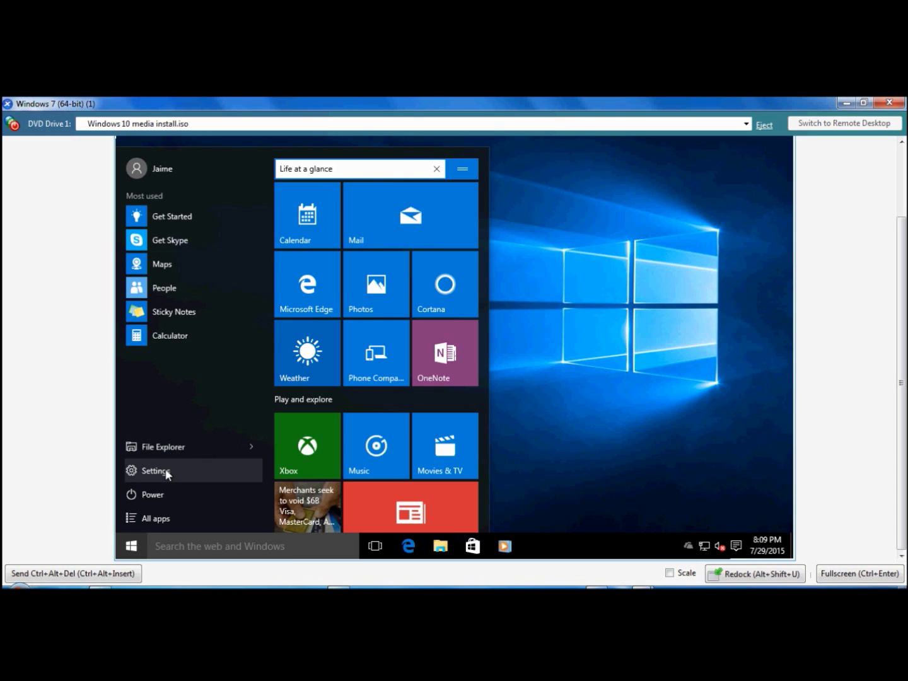
# Display the alphabetical list of all apps in the Start menu and return to the most used apps.
pyautogui.click(155, 519)
pyautogui.click(154, 518)
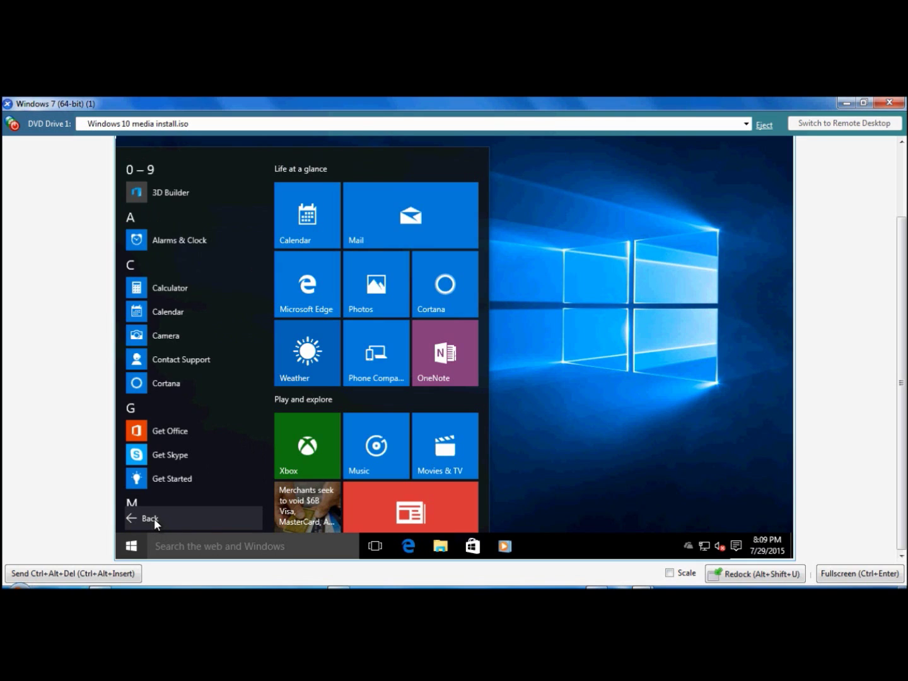
pyautogui.click(154, 519)
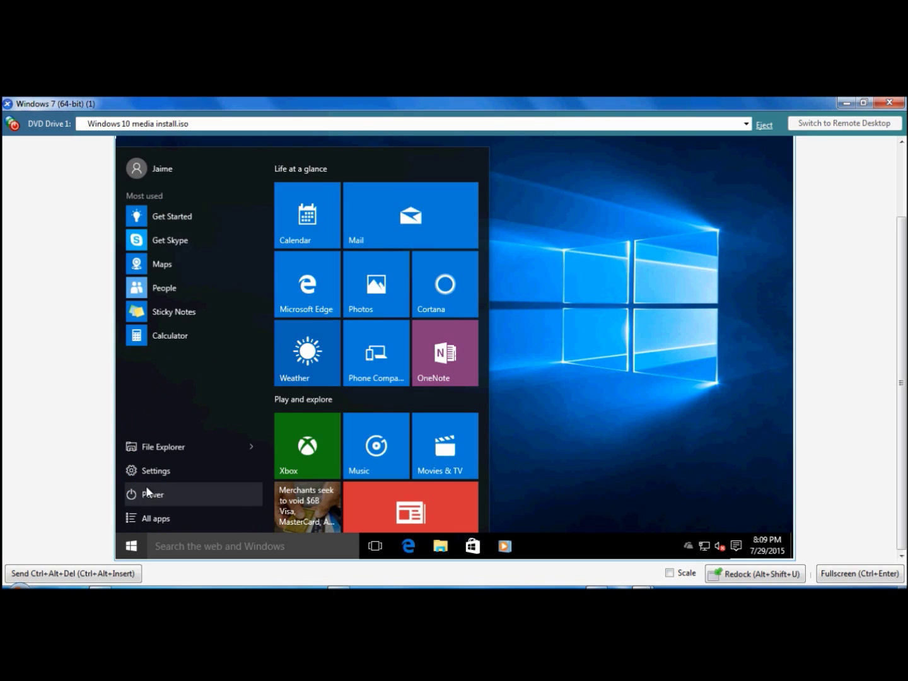
# Open the System settings and review the Display, Apps & features, Notifications & actions, Multitasking and Tablet mode pages.
pyautogui.click(158, 469)
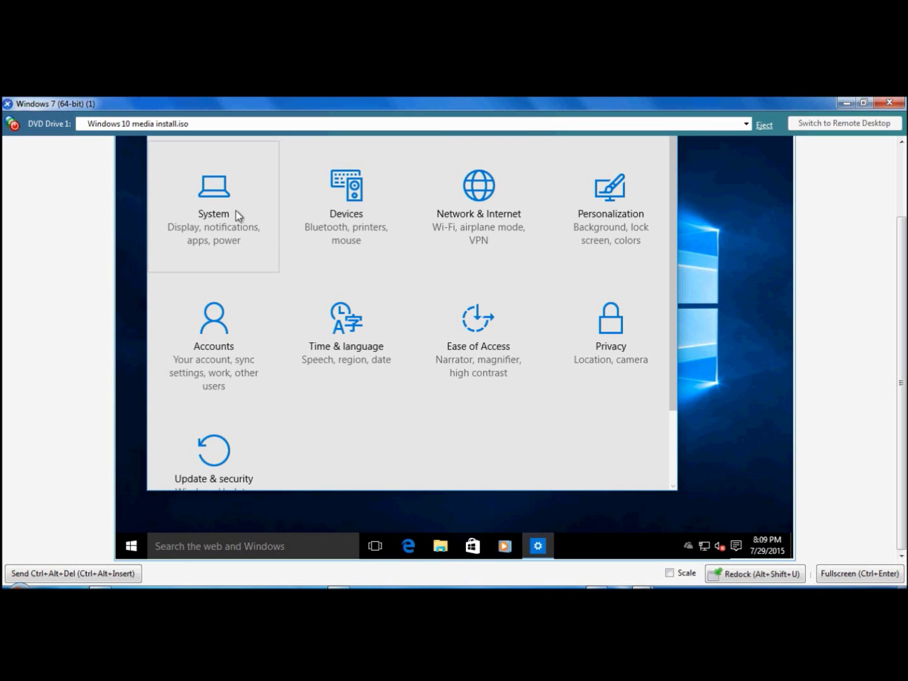
pyautogui.click(220, 219)
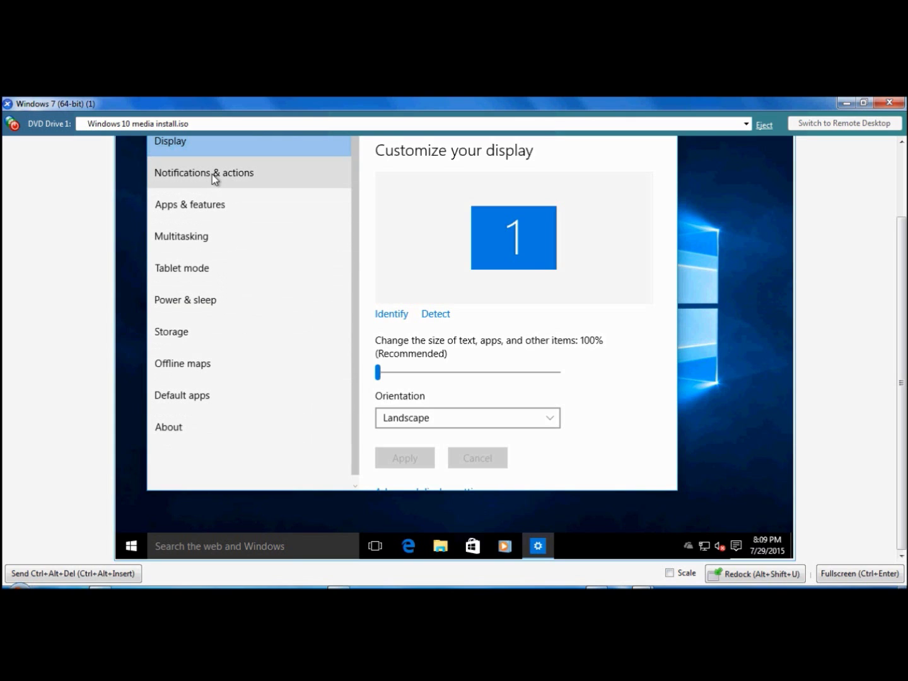
pyautogui.click(206, 203)
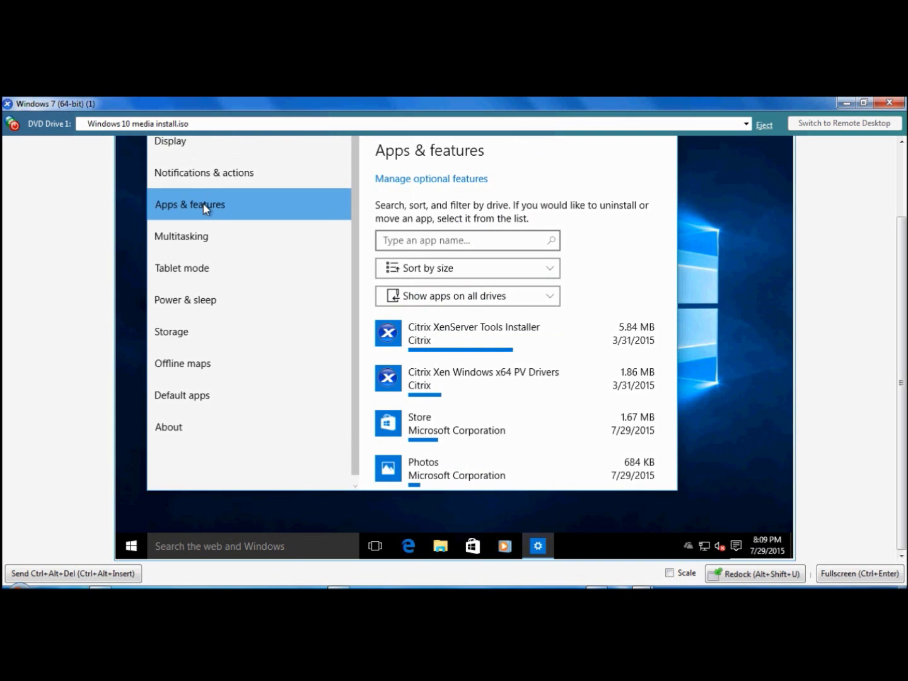
pyautogui.click(202, 175)
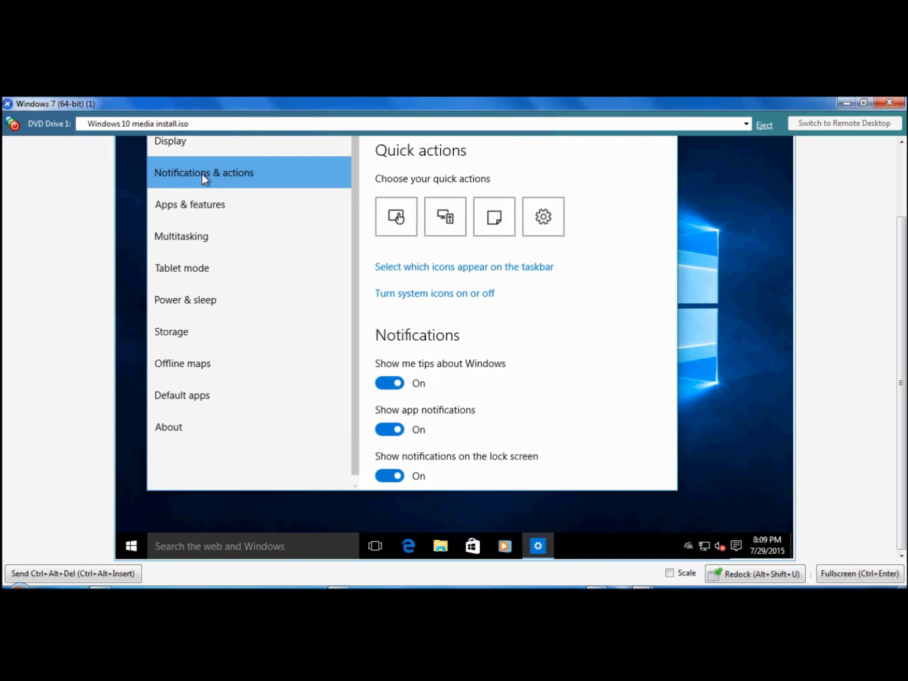
pyautogui.click(186, 236)
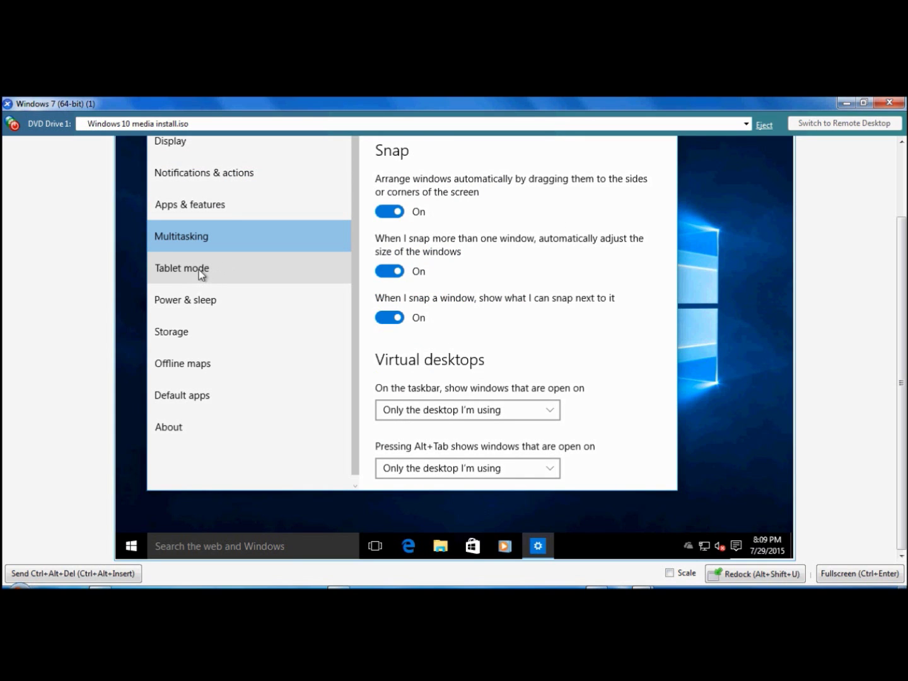
pyautogui.click(199, 269)
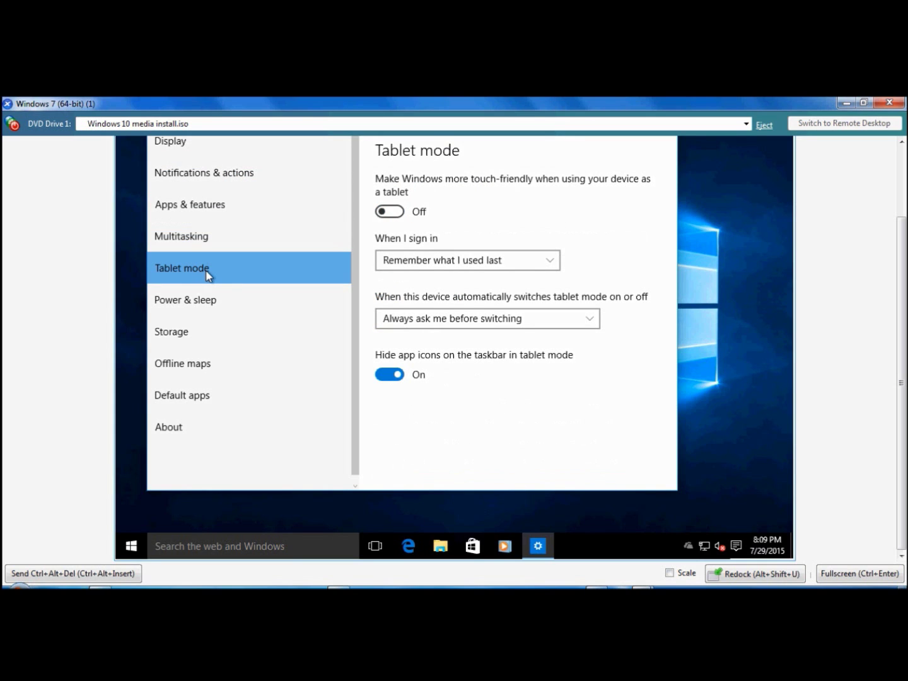
# Go through the Power & sleep, Storage, Offline maps, Default apps and About pages of the System settings.
pyautogui.click(188, 301)
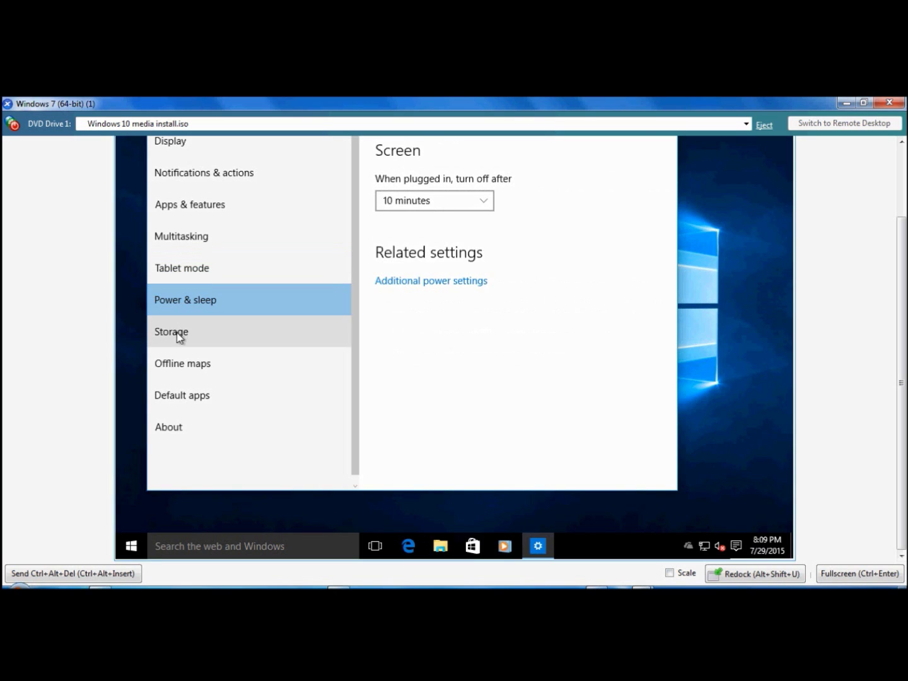
pyautogui.click(179, 332)
pyautogui.click(187, 366)
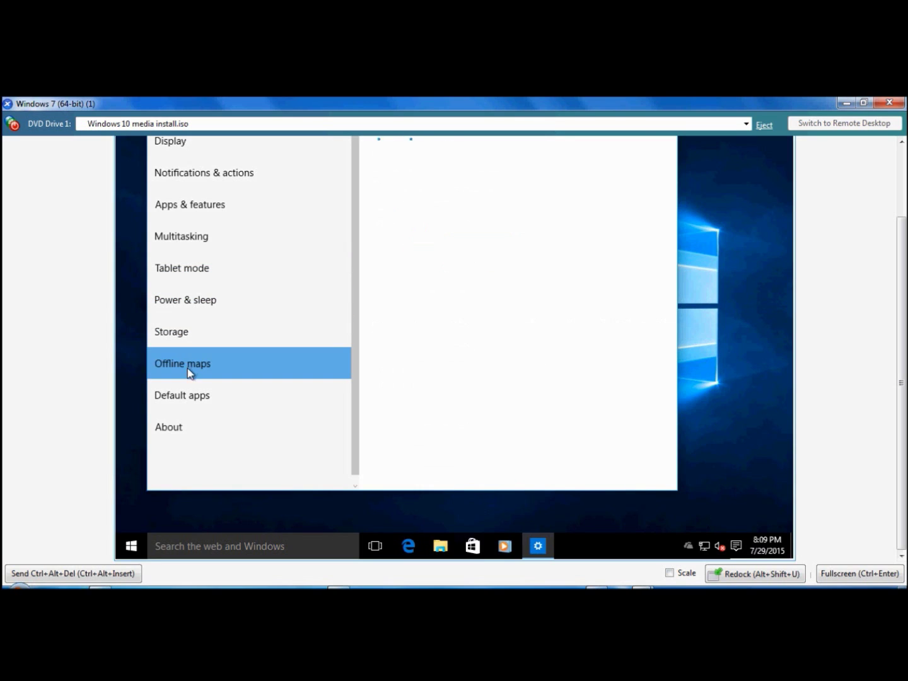
pyautogui.click(180, 406)
pyautogui.click(173, 431)
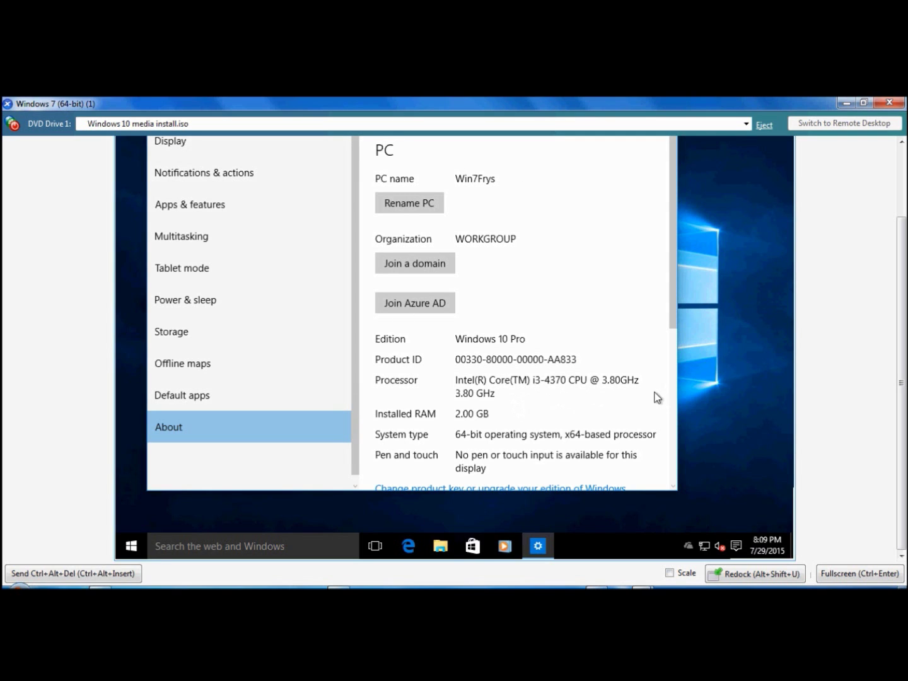
# Examine the PC name, edition and hardware details on the About page, and close Settings.
pyautogui.moveTo(675, 260); pyautogui.dragTo(687, 217)
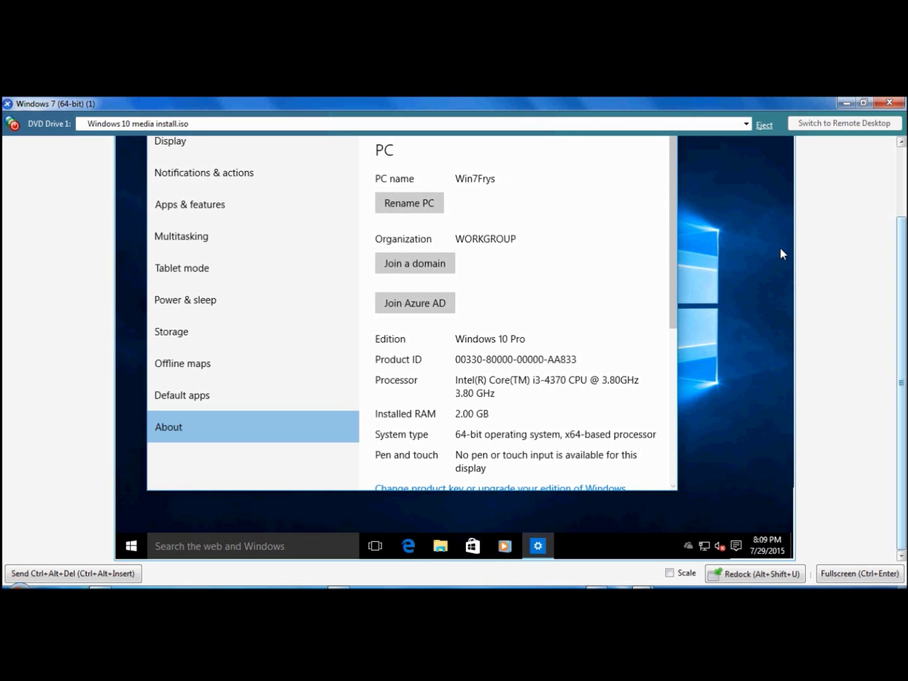
pyautogui.moveTo(901, 257); pyautogui.dragTo(900, 187)
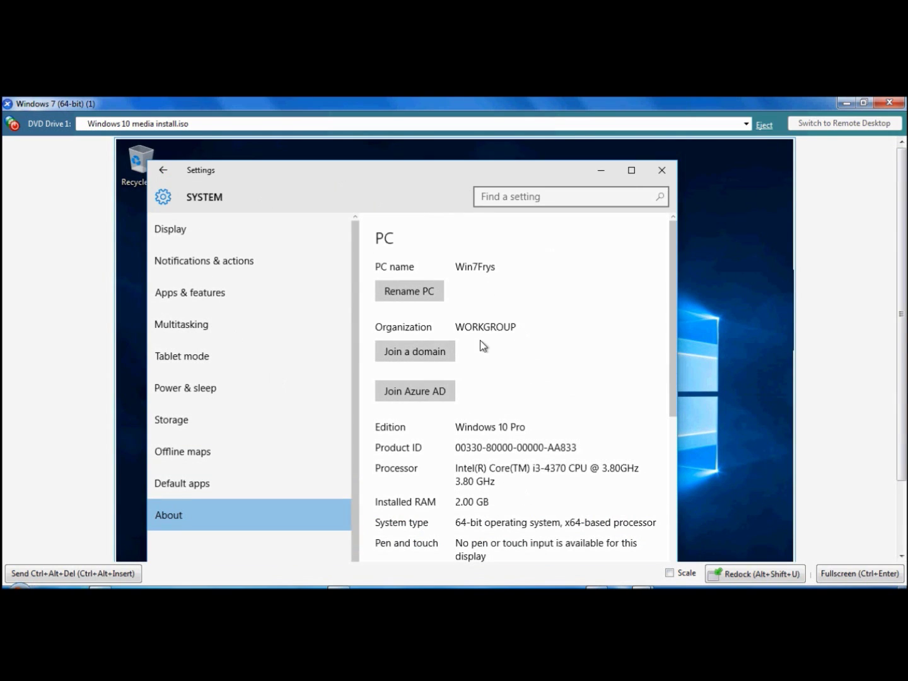
pyautogui.moveTo(673, 249); pyautogui.dragTo(702, 210)
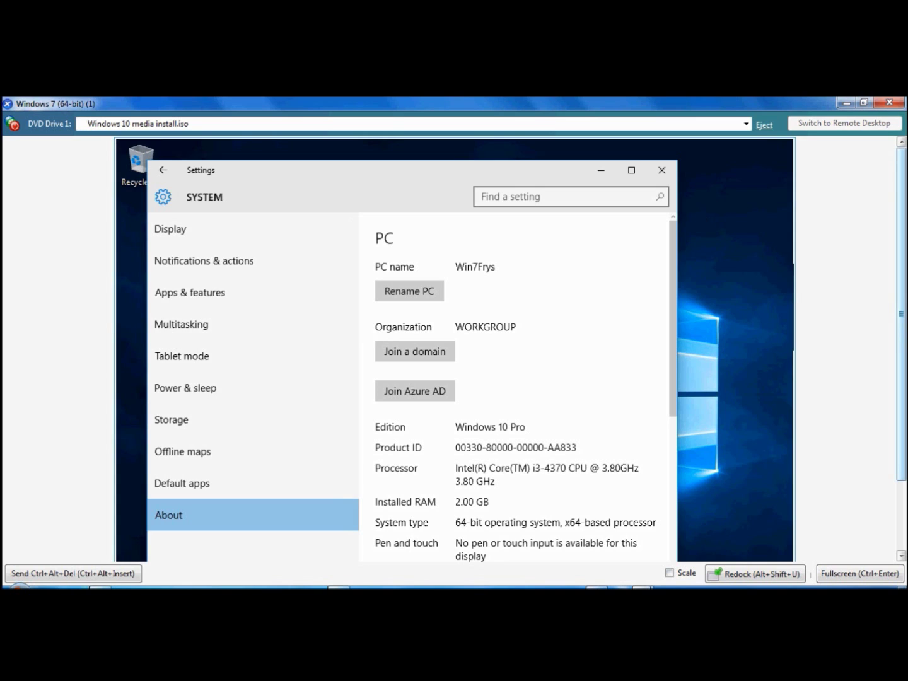
pyautogui.scroll(-3, 453, 347)
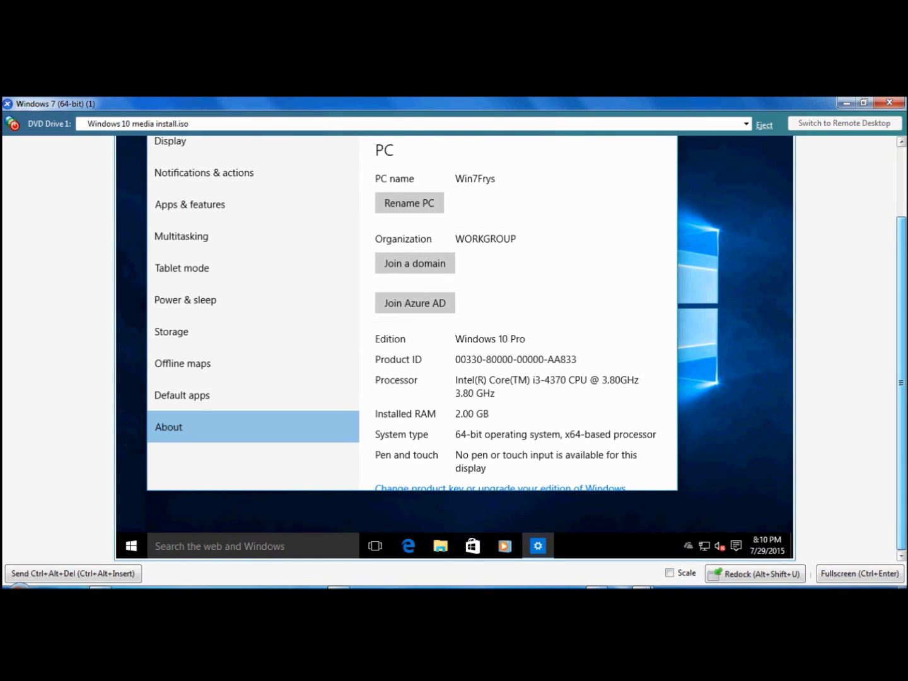
pyautogui.scroll(3, 454, 347)
pyautogui.scroll(-3, 454, 347)
pyautogui.scroll(2, 454, 346)
pyautogui.scroll(1, 454, 347)
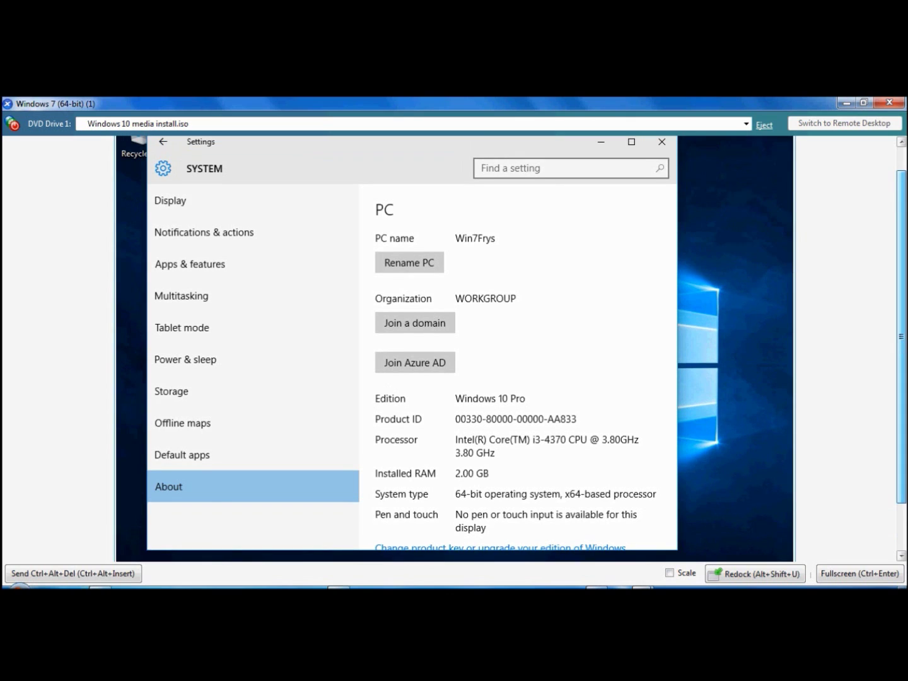
pyautogui.scroll(1, 454, 348)
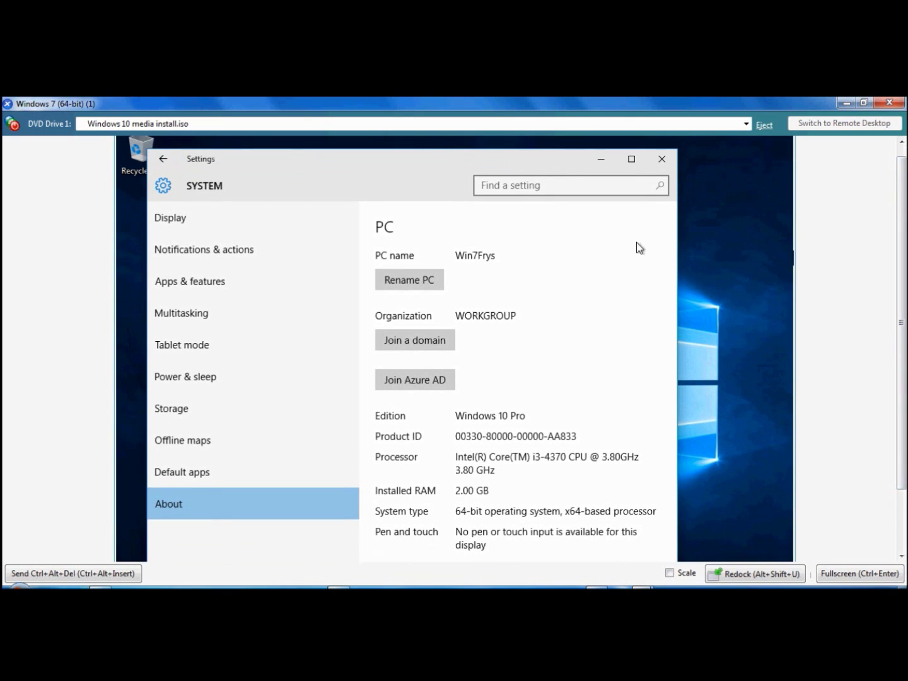
pyautogui.click(661, 162)
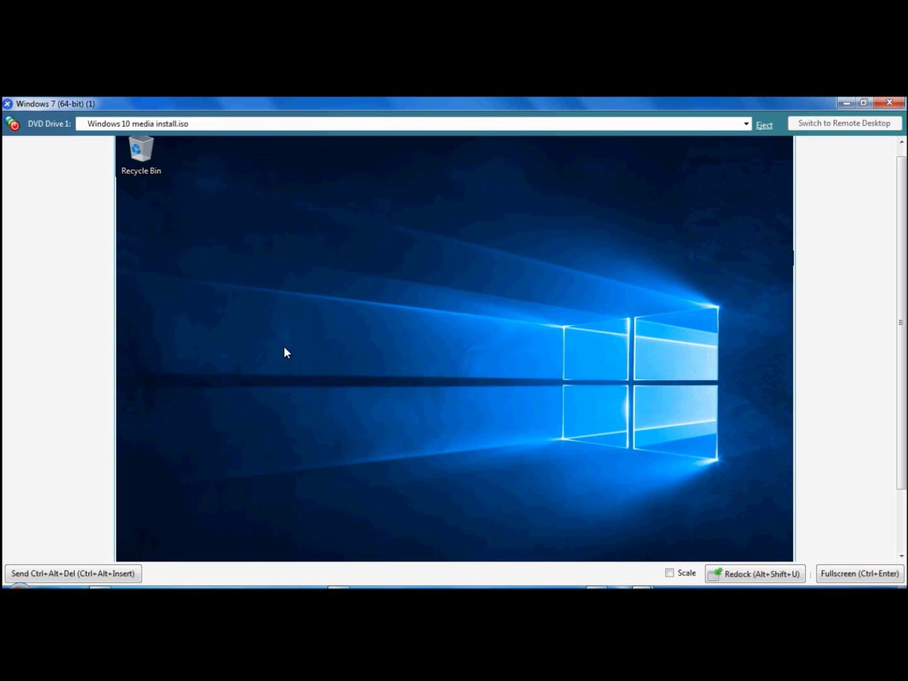
# Open the desktop's Personalization settings, review the Start options, and close Settings.
pyautogui.rightClick(481, 227)
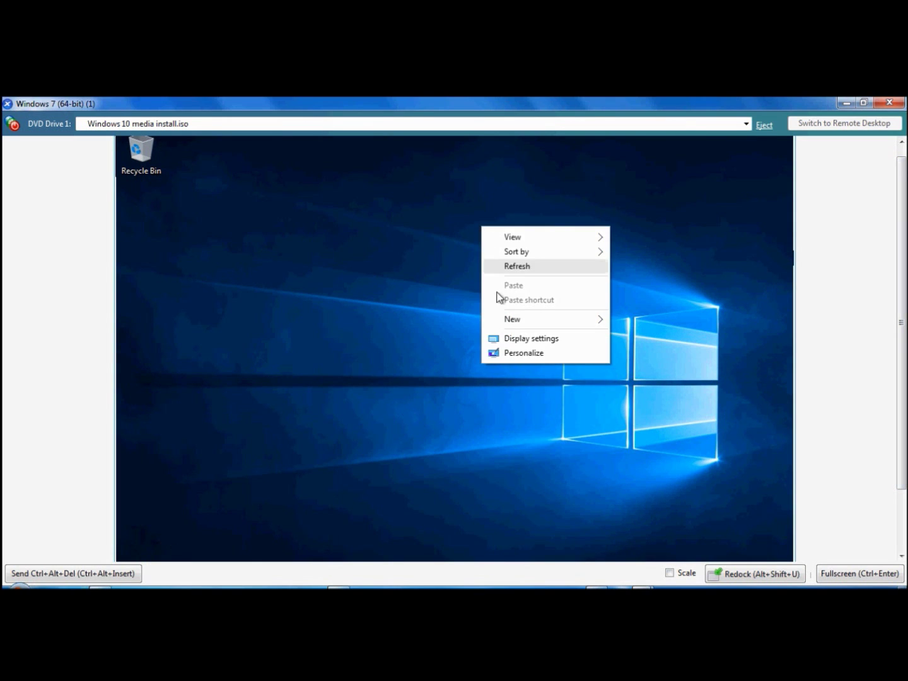
pyautogui.click(523, 354)
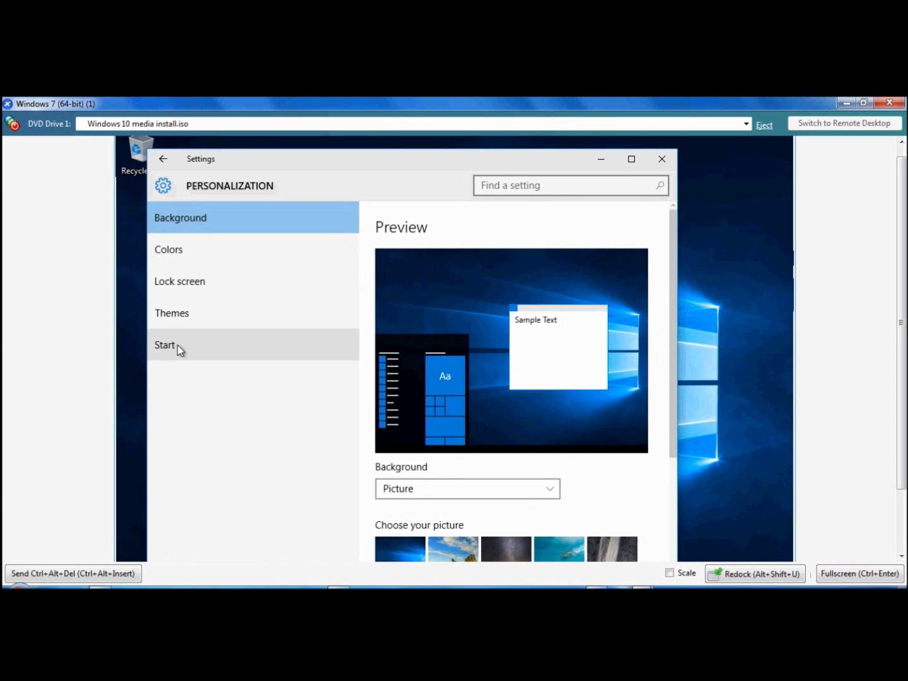
pyautogui.scroll(-2, 305, 286)
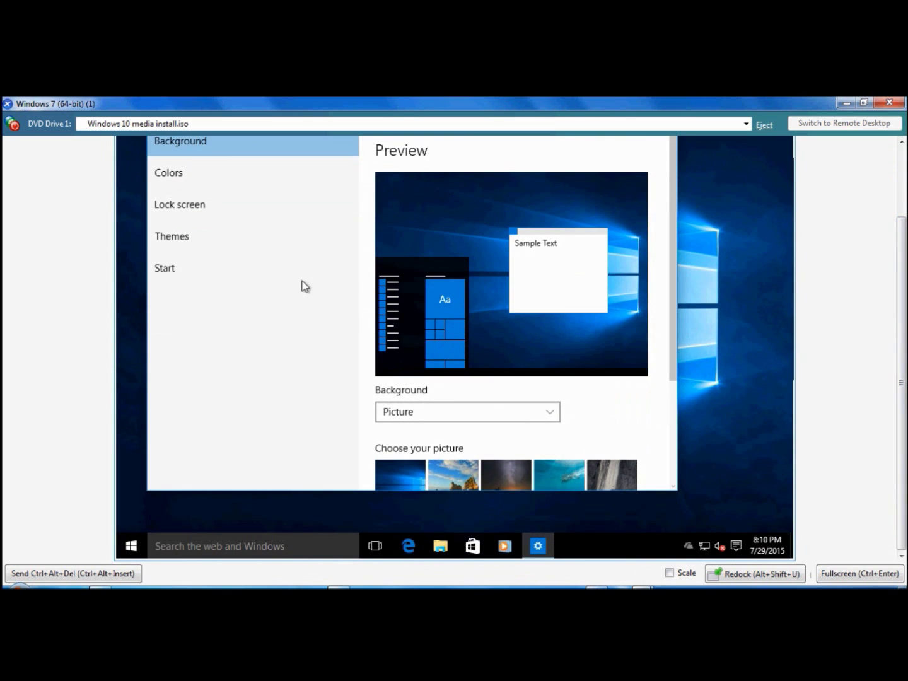
pyautogui.click(162, 271)
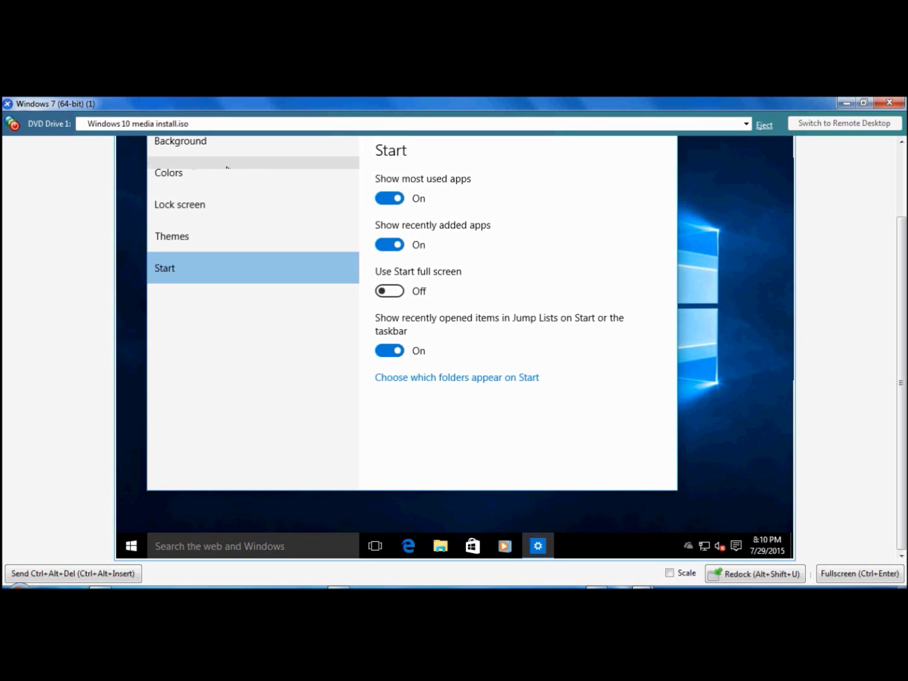
pyautogui.scroll(2, 765, 324)
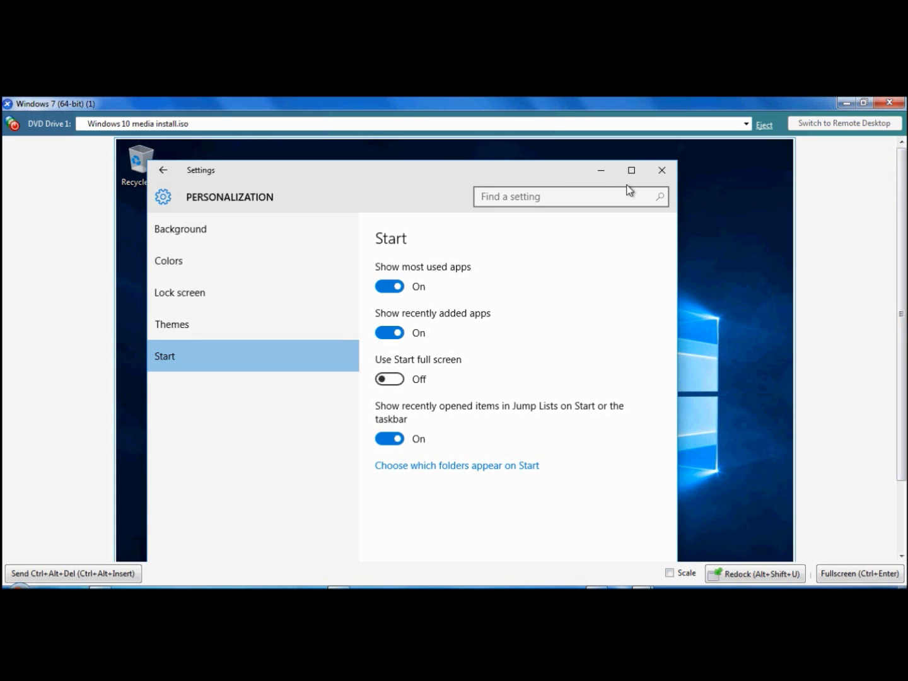
pyautogui.click(661, 175)
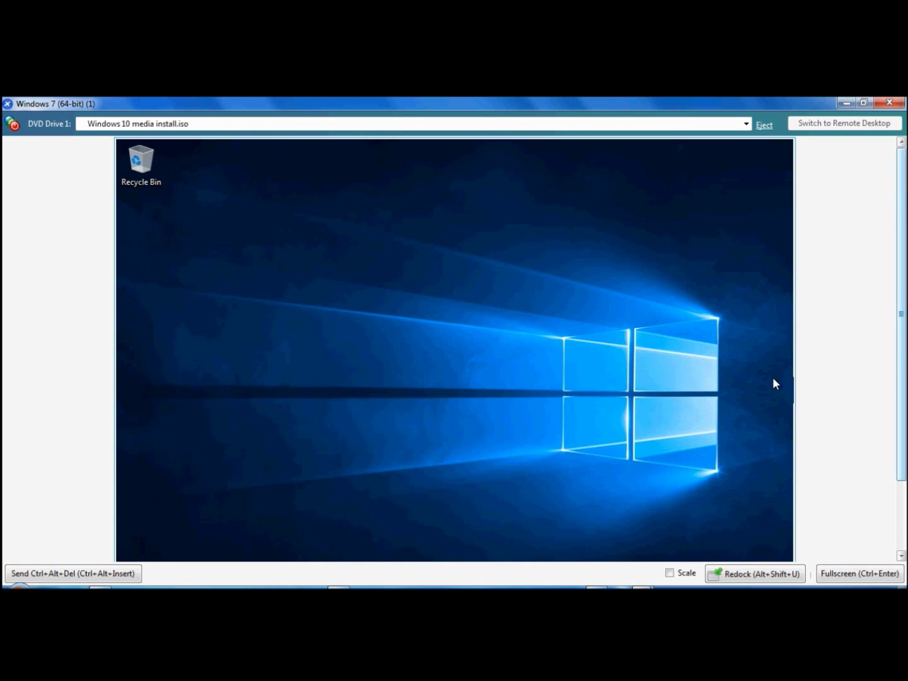
# Open the taskbar's properties and review its Taskbar, Navigation and Toolbars options.
pyautogui.scroll(-2, 773, 377)
pyautogui.rightClick(597, 548)
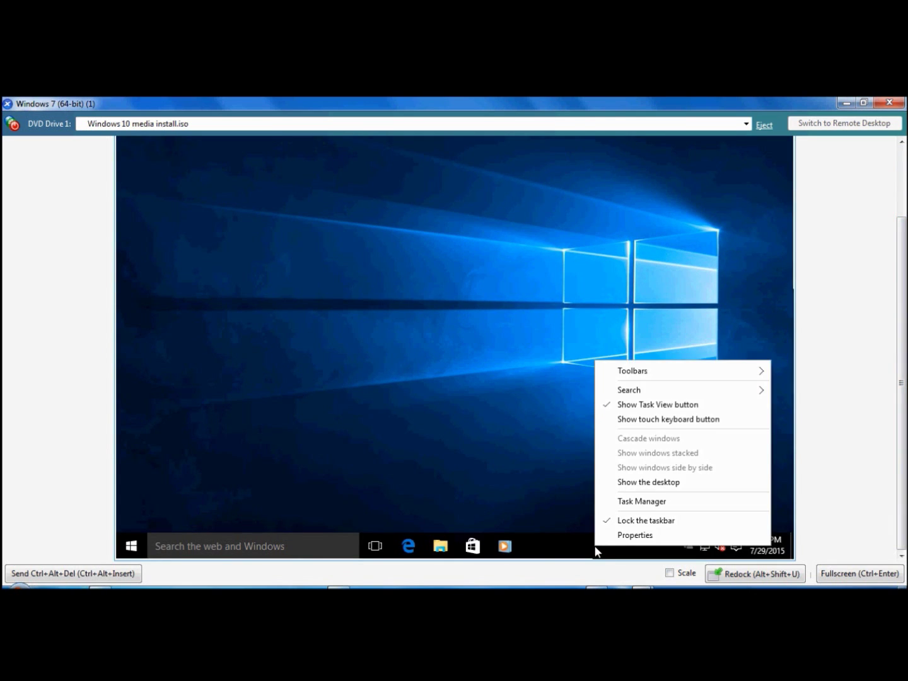
pyautogui.click(641, 535)
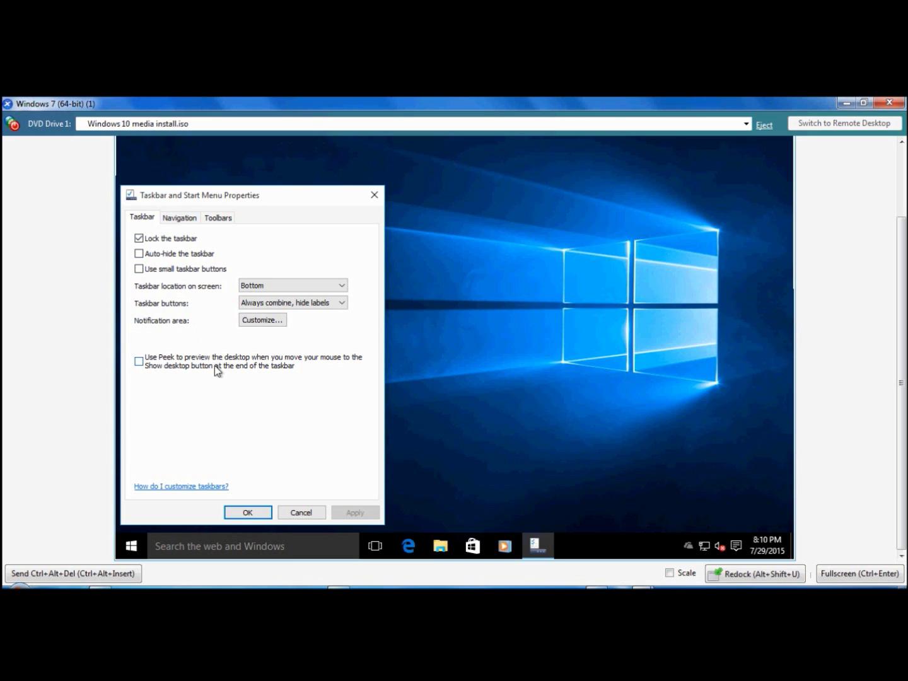
pyautogui.click(188, 219)
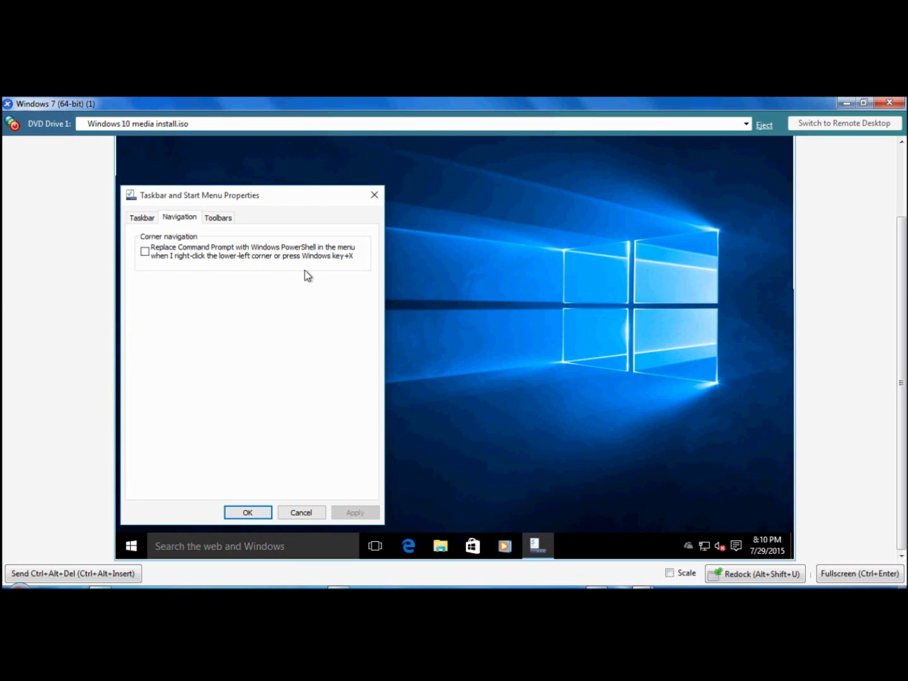
pyautogui.click(222, 218)
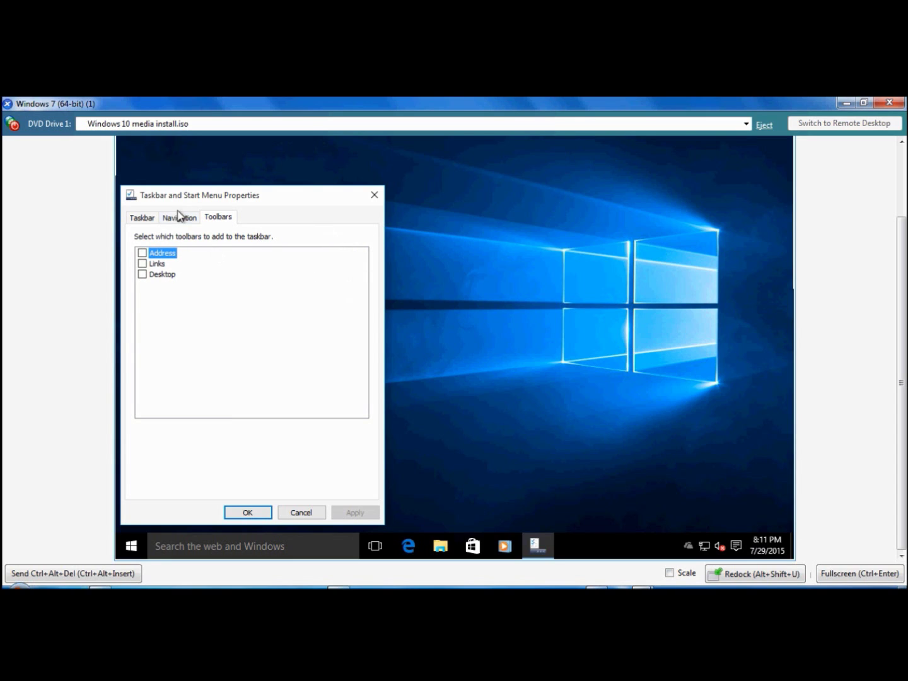
# Return to the general Taskbar options and open the notification area customization settings.
pyautogui.click(151, 220)
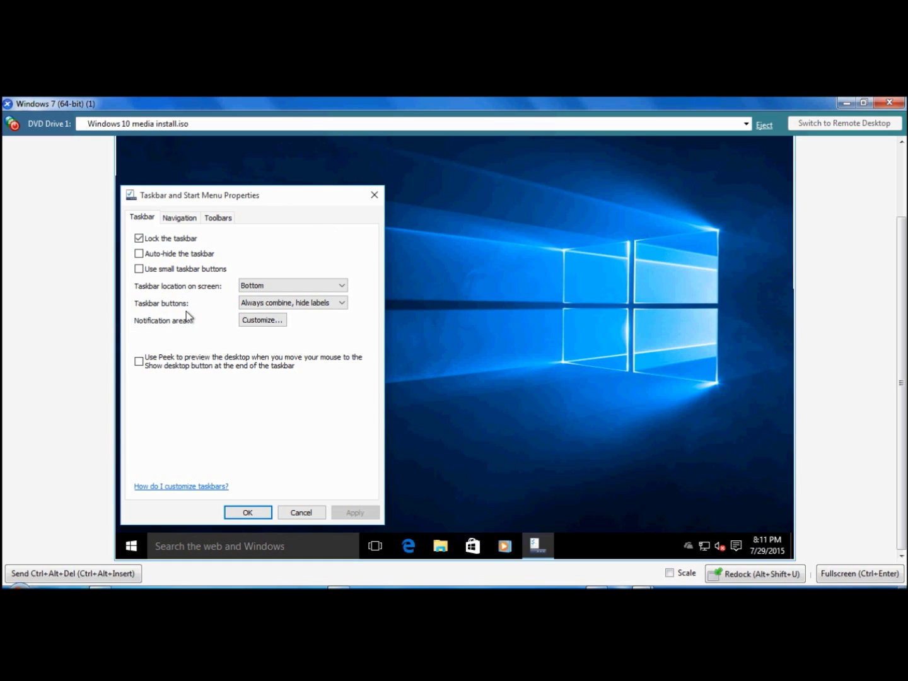
pyautogui.click(278, 320)
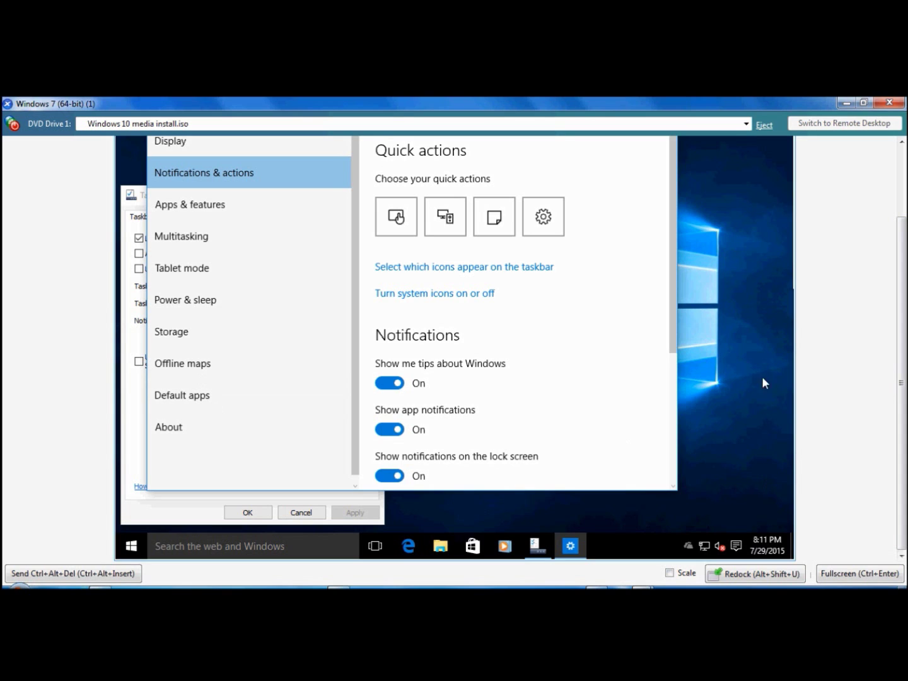
pyautogui.scroll(1, 735, 288)
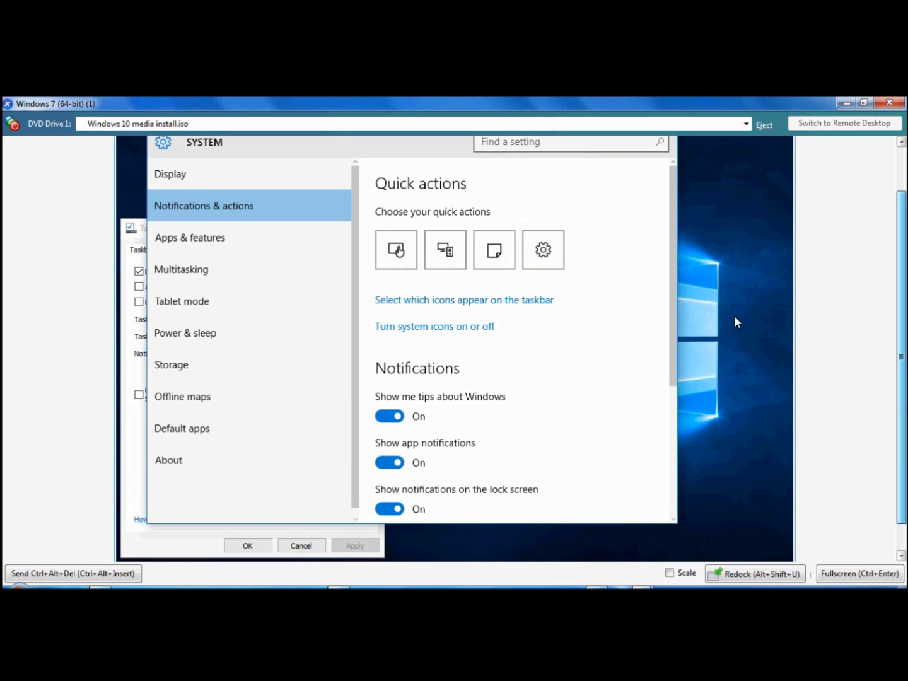
# Go through the Display, Notifications & actions, Apps & features and Multitasking pages of the System settings.
pyautogui.click(194, 183)
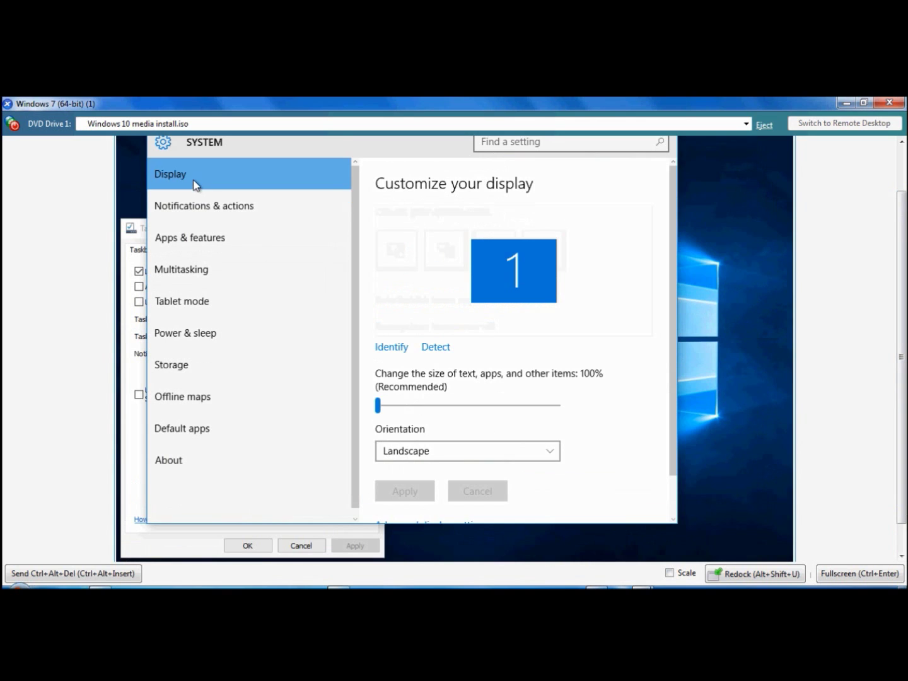
pyautogui.click(194, 212)
pyautogui.click(196, 251)
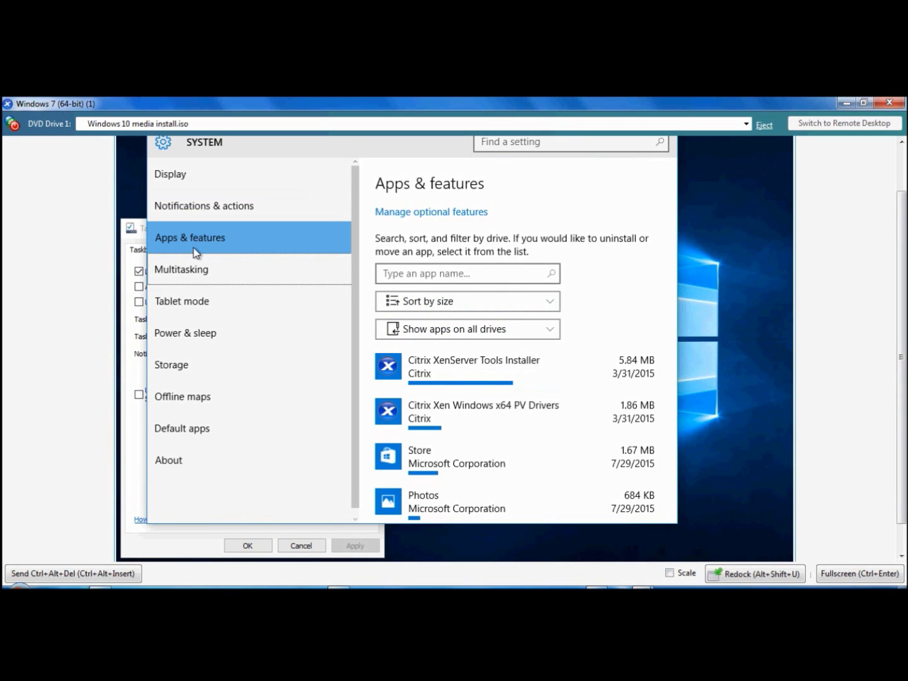
pyautogui.click(182, 272)
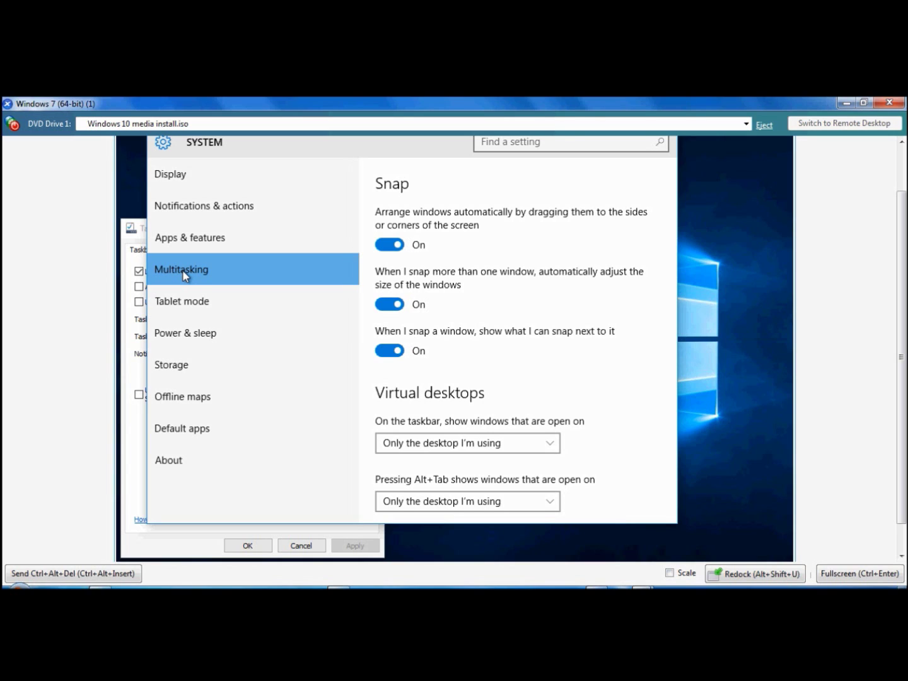
pyautogui.press('Down')
pyautogui.press('Down')
pyautogui.press('Down')
pyautogui.press('Down')
pyautogui.press('Down')
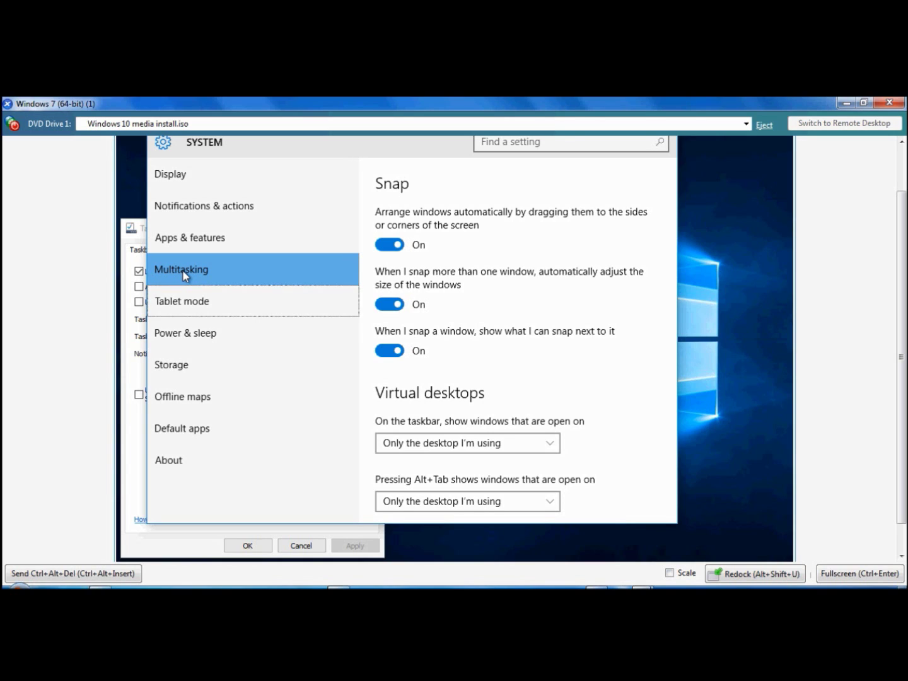
pyautogui.press('Down')
pyautogui.press('Up')
pyautogui.press('Up')
pyautogui.press('Up')
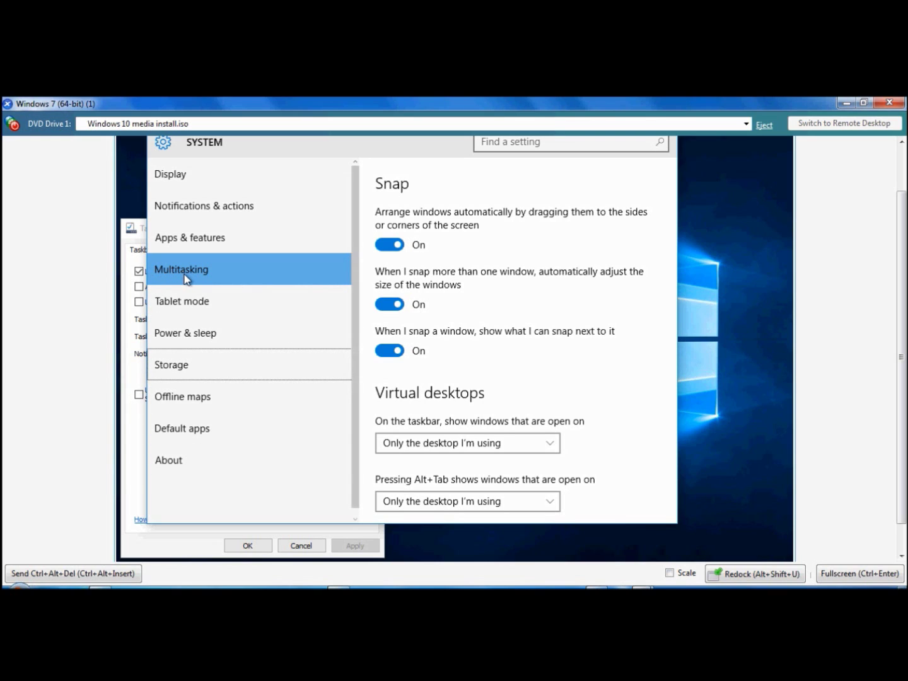
# Review the Tablet mode, Power & sleep, Storage, Offline maps and Default apps pages of the System settings.
pyautogui.click(190, 300)
pyautogui.click(191, 334)
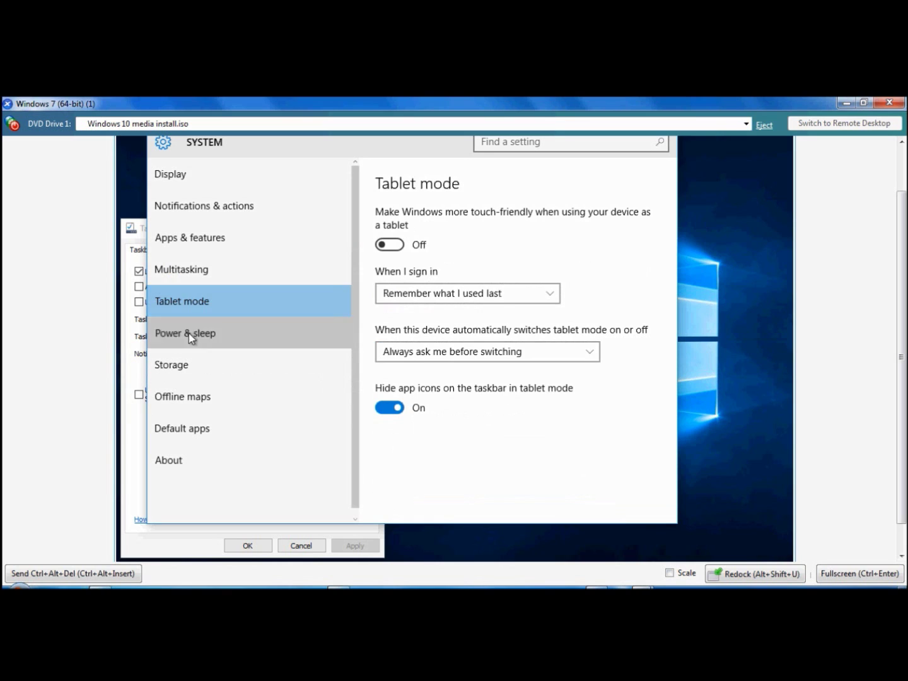
pyautogui.click(184, 376)
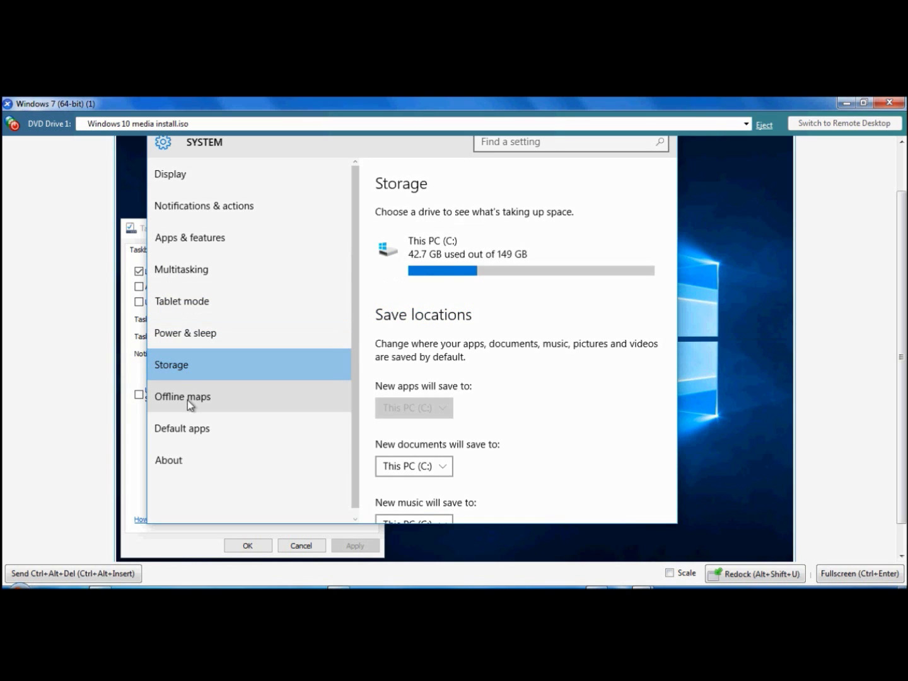
pyautogui.click(187, 400)
pyautogui.click(186, 432)
pyautogui.click(195, 406)
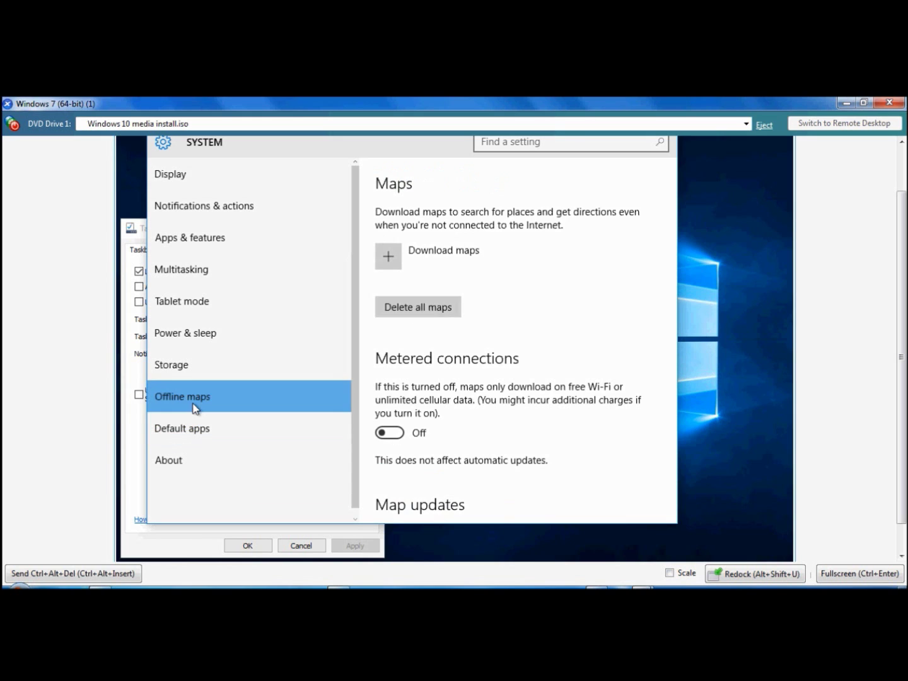
pyautogui.click(201, 435)
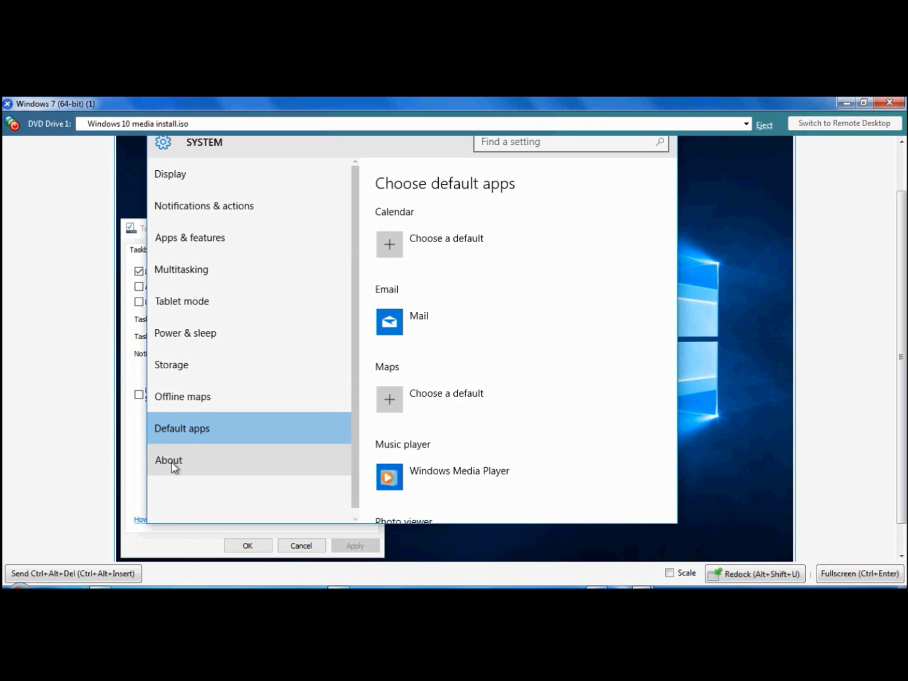
# View the About page with the PC's details again and close Settings.
pyautogui.click(172, 462)
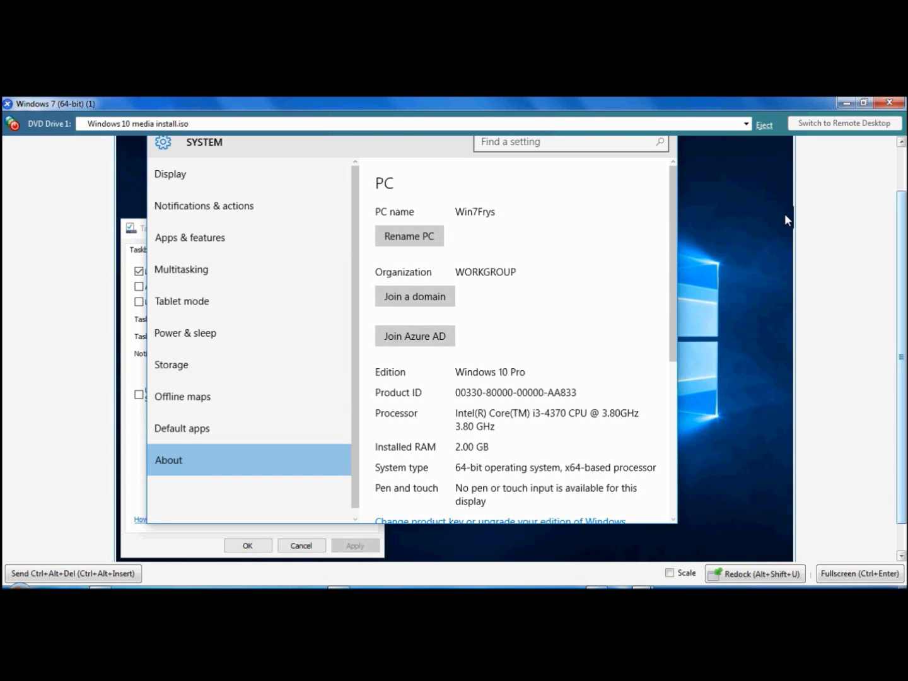
pyautogui.moveTo(900, 255); pyautogui.dragTo(900, 211)
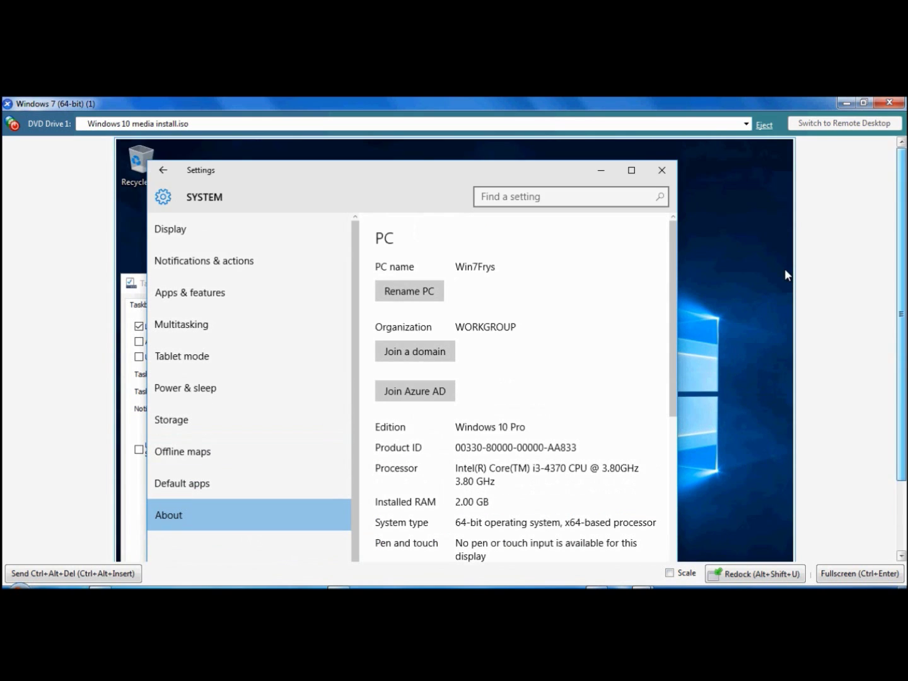
pyautogui.click(661, 172)
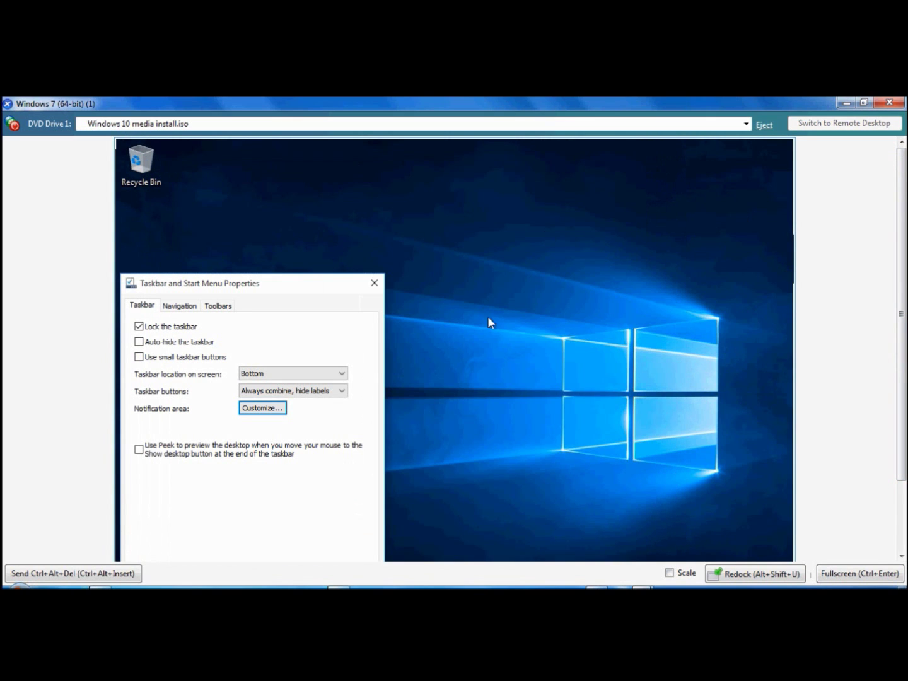
# Look over the Navigation, Toolbars and Taskbar options once more and close the taskbar properties.
pyautogui.click(174, 307)
pyautogui.click(209, 308)
pyautogui.click(142, 306)
pyautogui.click(375, 283)
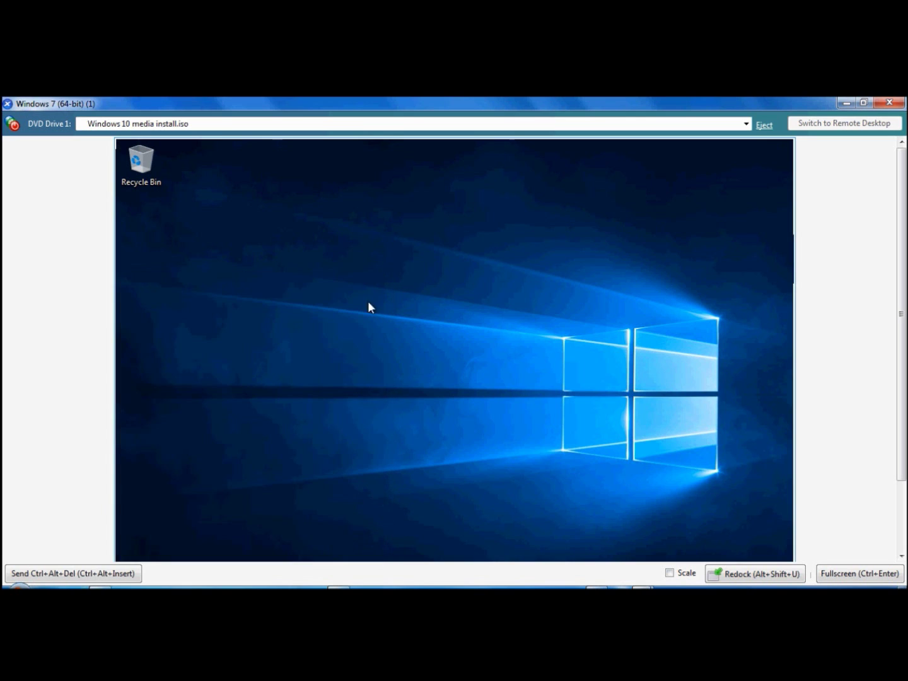
# View File Explorer's jump list on the taskbar and the taskbar's own Toolbars and Search options.
pyautogui.scroll(-3, 762, 382)
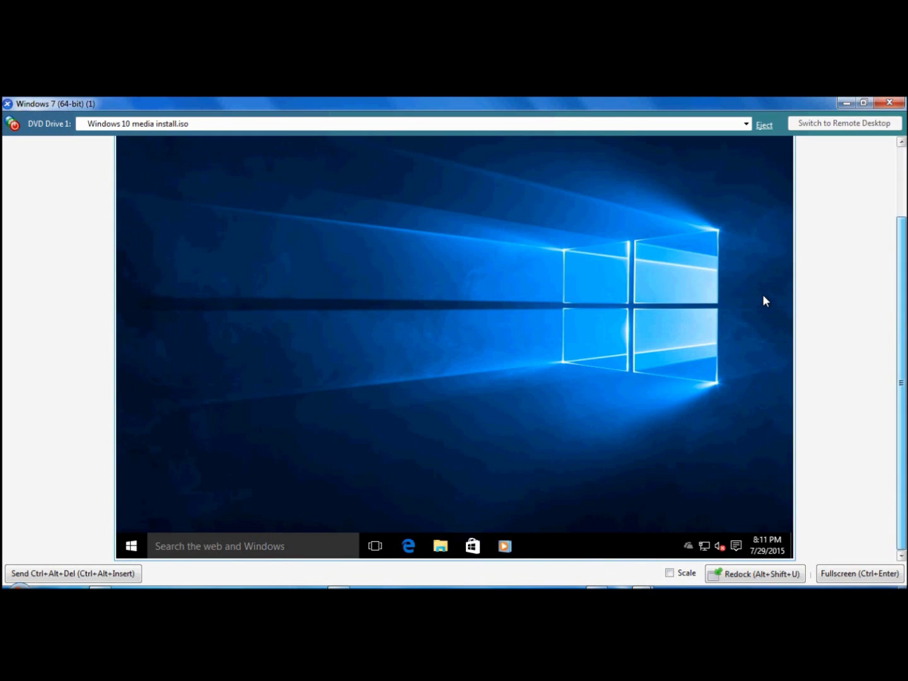
pyautogui.rightClick(451, 555)
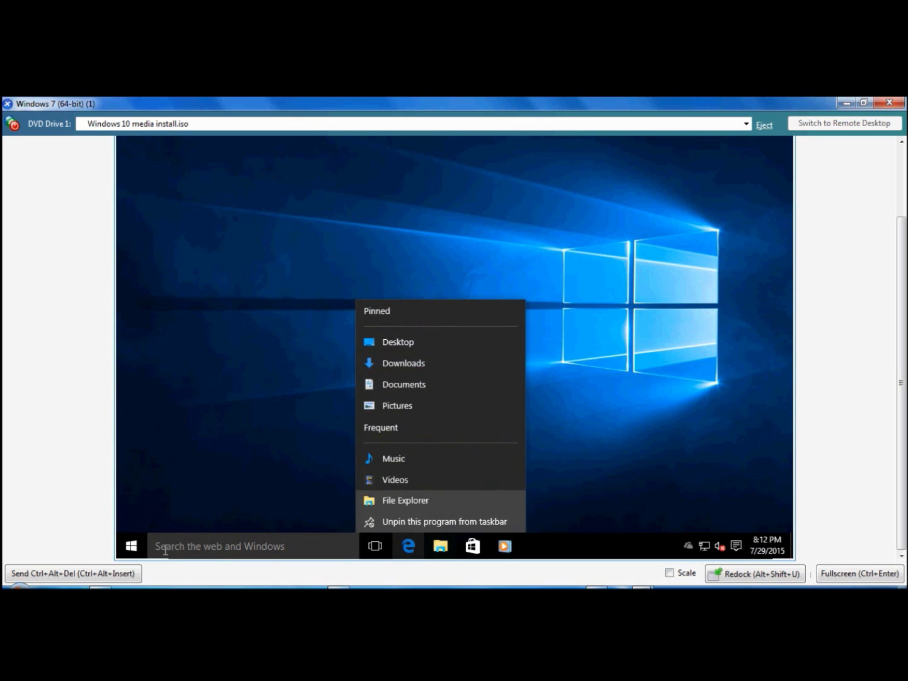
pyautogui.rightClick(166, 554)
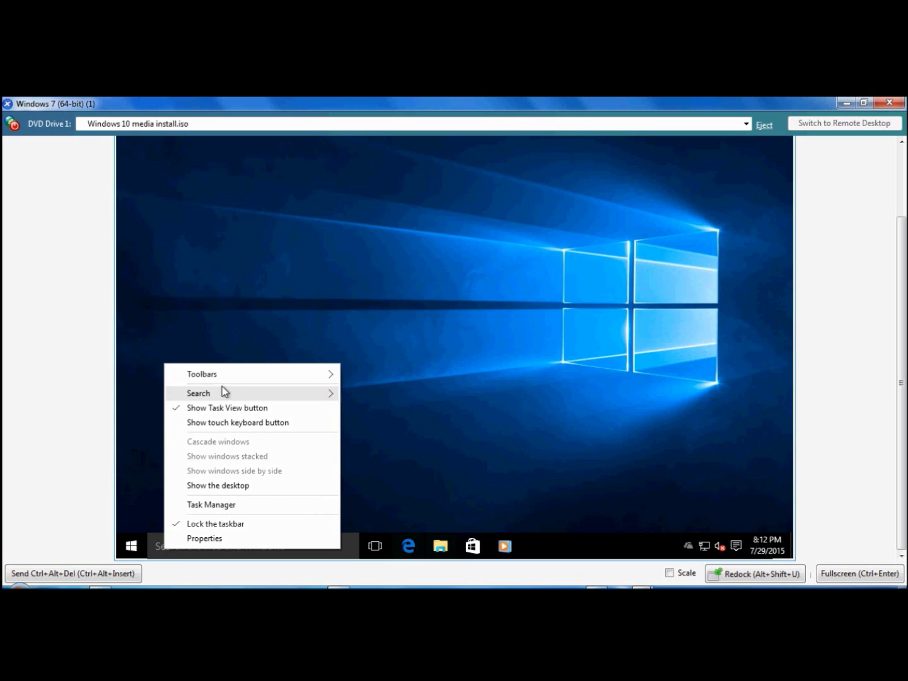
pyautogui.moveTo(225, 377)
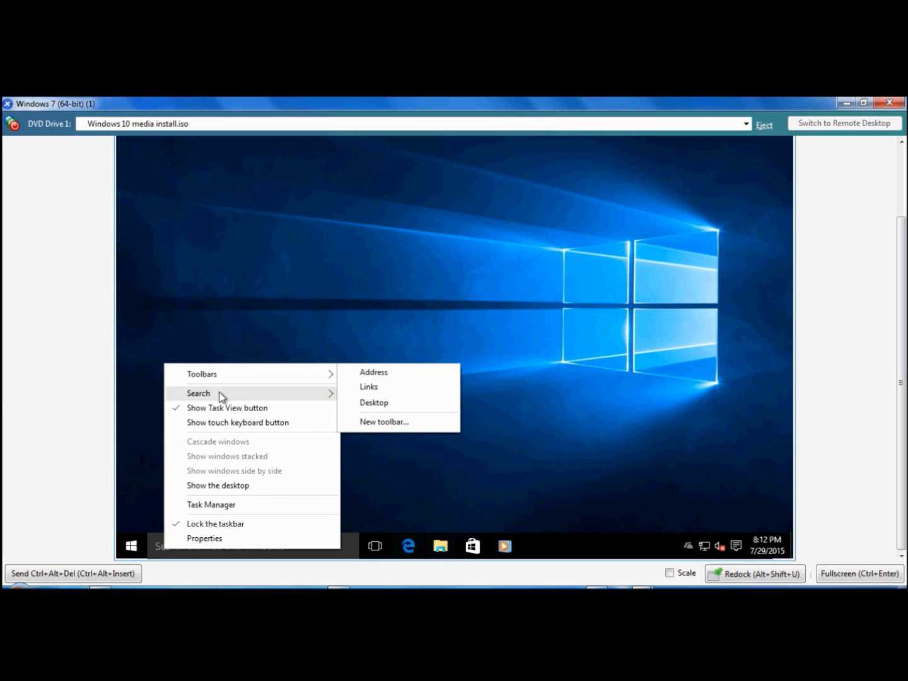
pyautogui.moveTo(225, 399)
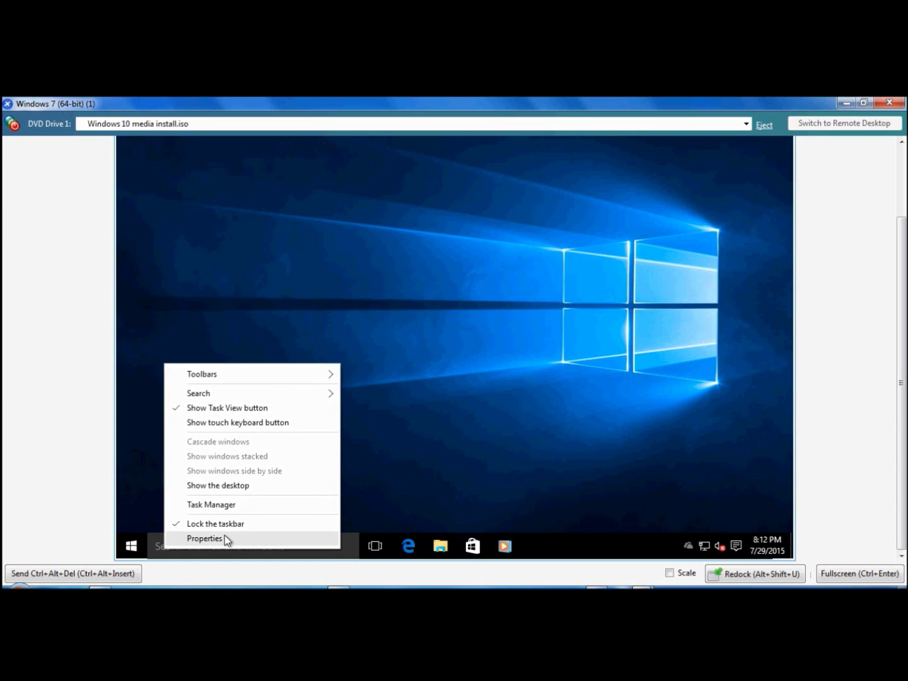
# Open Task Manager from the taskbar, expand it to the detailed view and move its window toward the desktop's center.
pyautogui.click(212, 505)
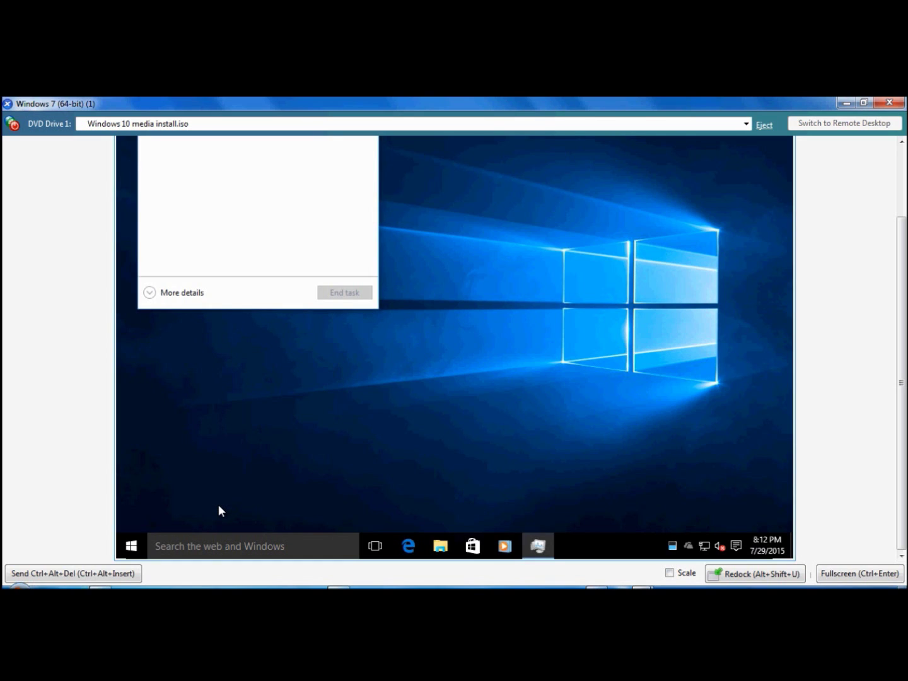
pyautogui.moveTo(901, 383); pyautogui.dragTo(901, 315)
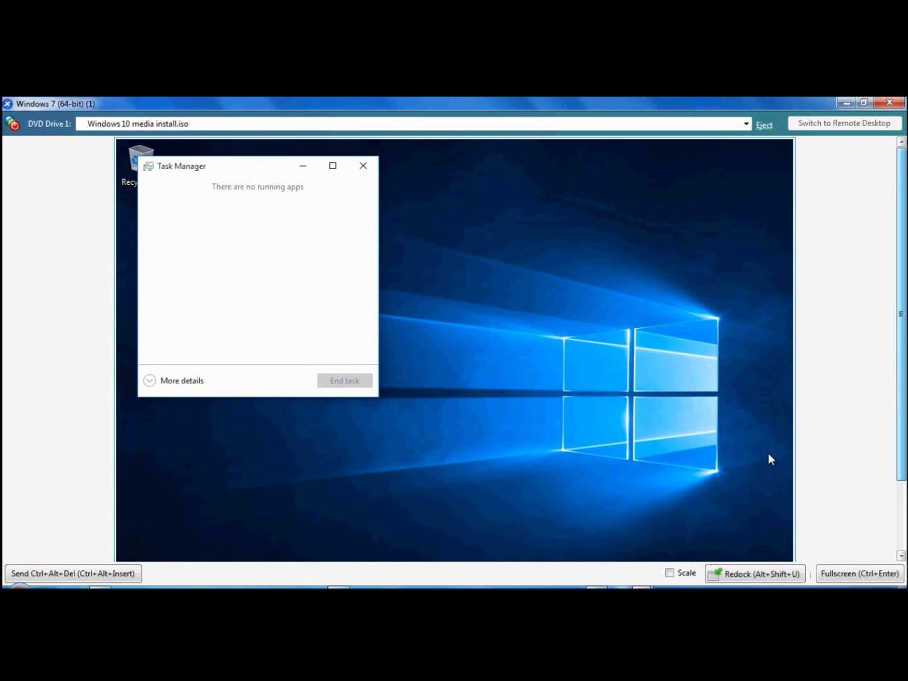
pyautogui.click(164, 381)
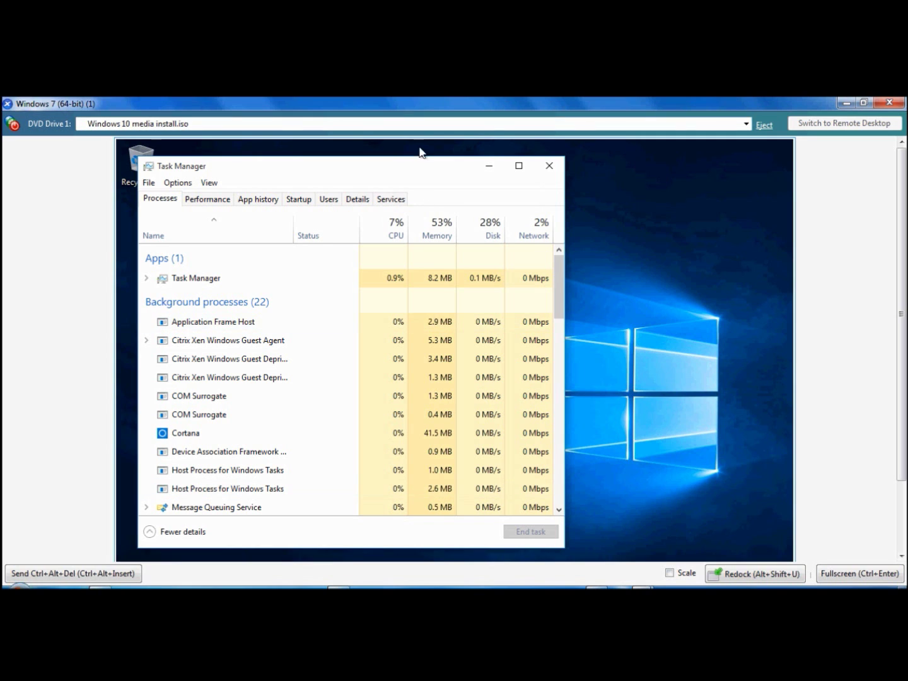
pyautogui.moveTo(390, 174); pyautogui.dragTo(480, 167)
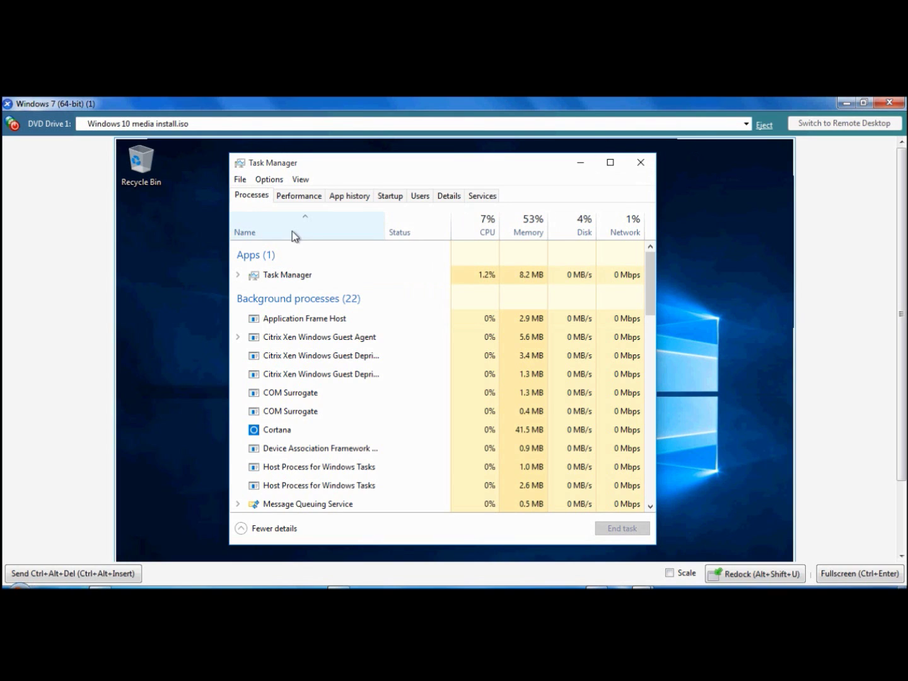
# Review Task Manager's Performance, App history, Startup, Users, Details, Services and Processes views, and close it.
pyautogui.click(302, 195)
pyautogui.click(354, 197)
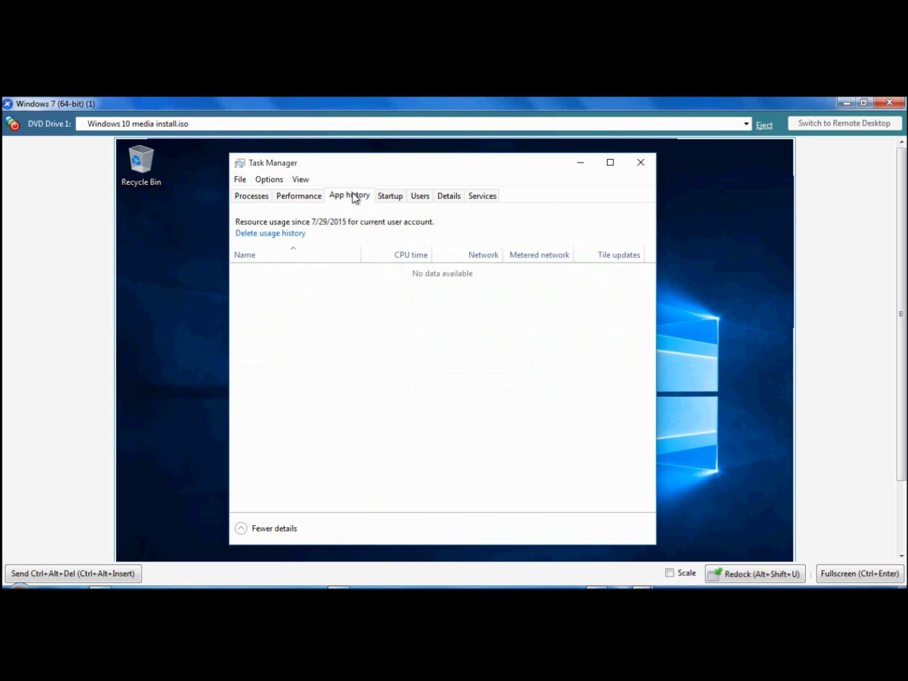
pyautogui.click(394, 194)
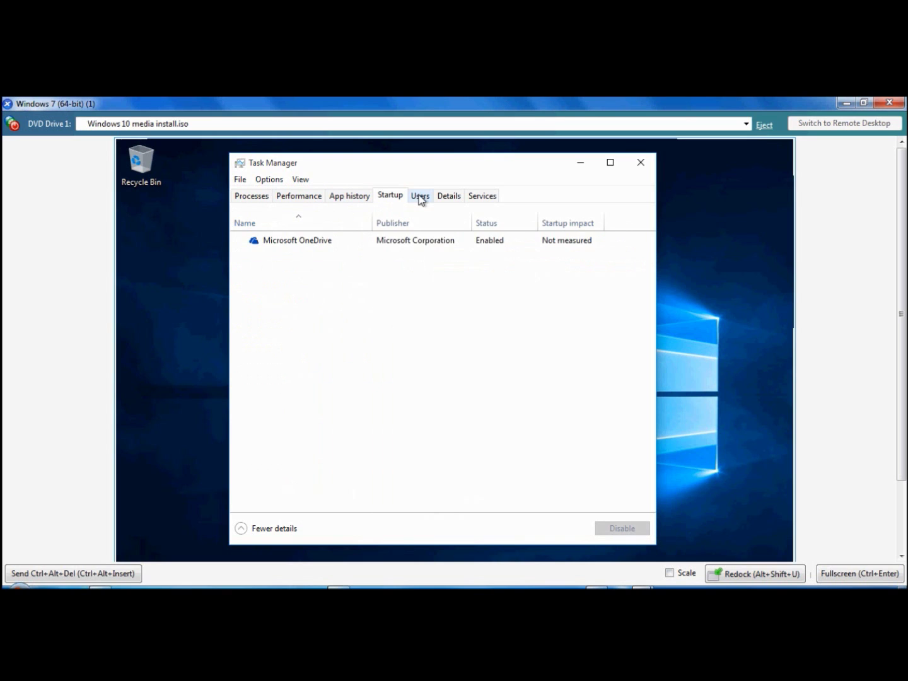
pyautogui.click(419, 196)
pyautogui.click(451, 197)
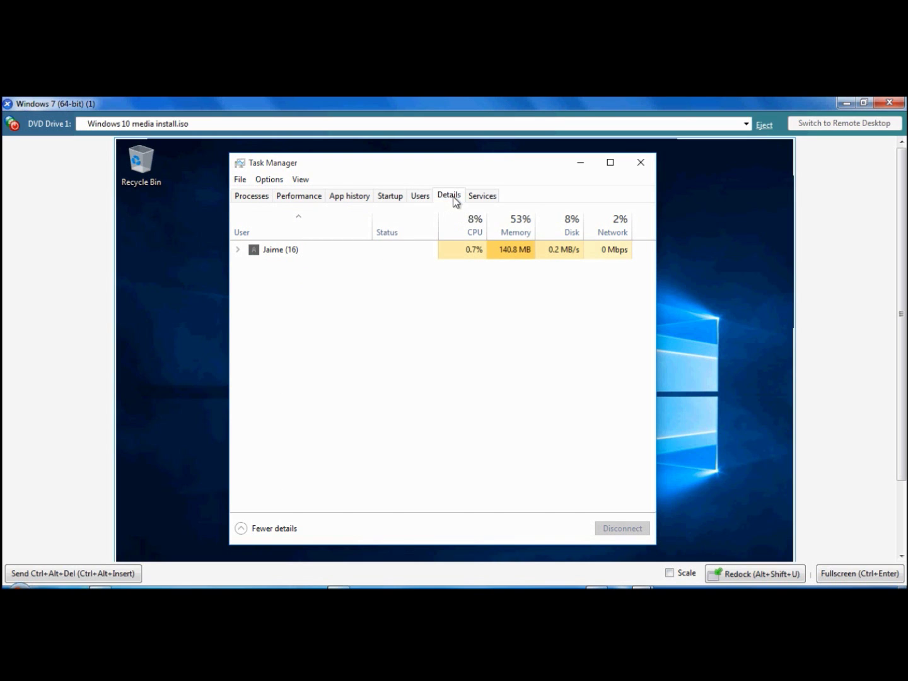
pyautogui.click(485, 196)
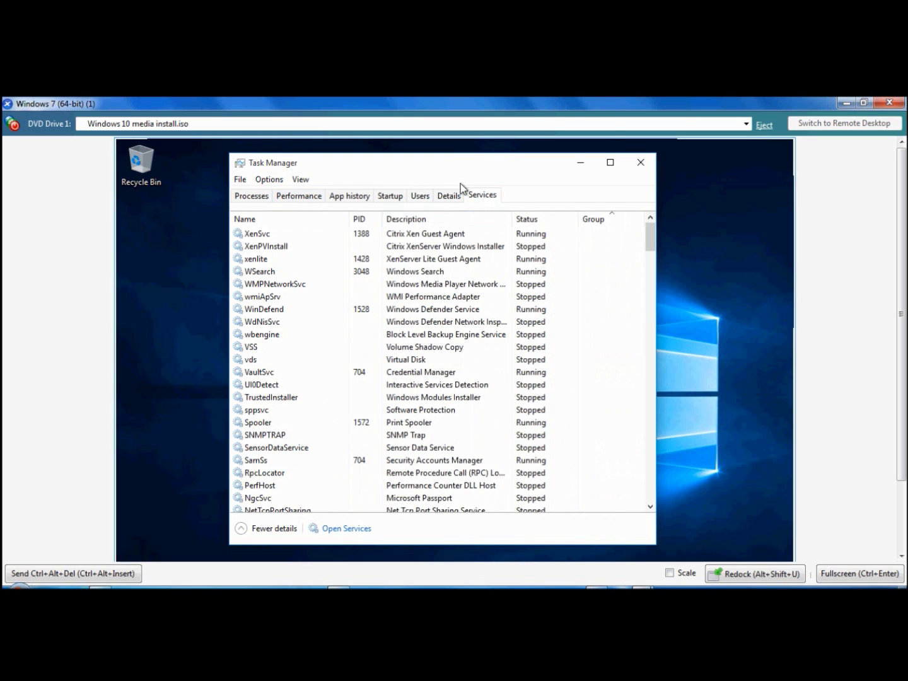
pyautogui.click(247, 196)
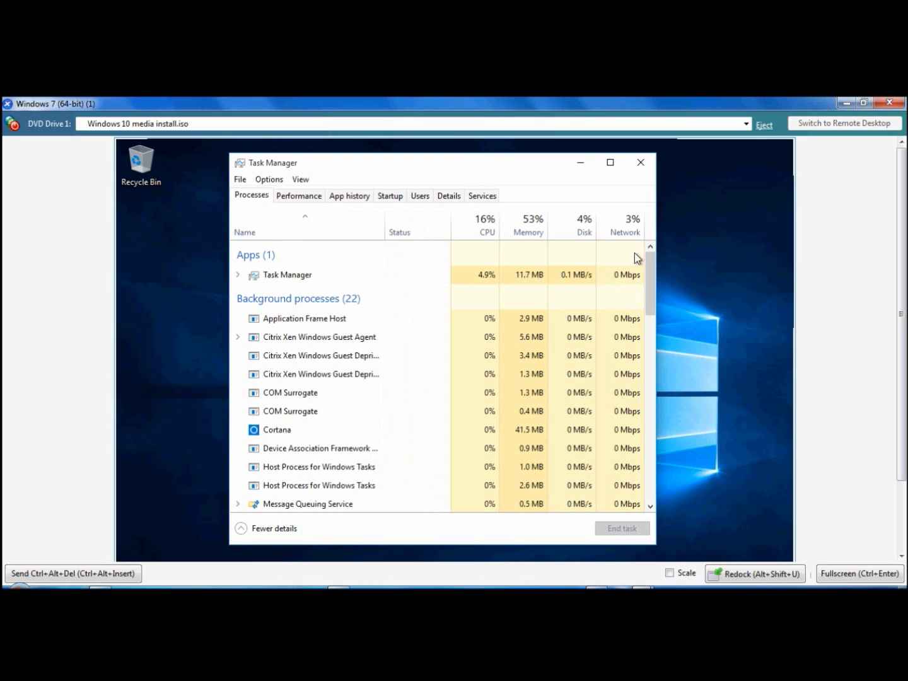
pyautogui.click(642, 165)
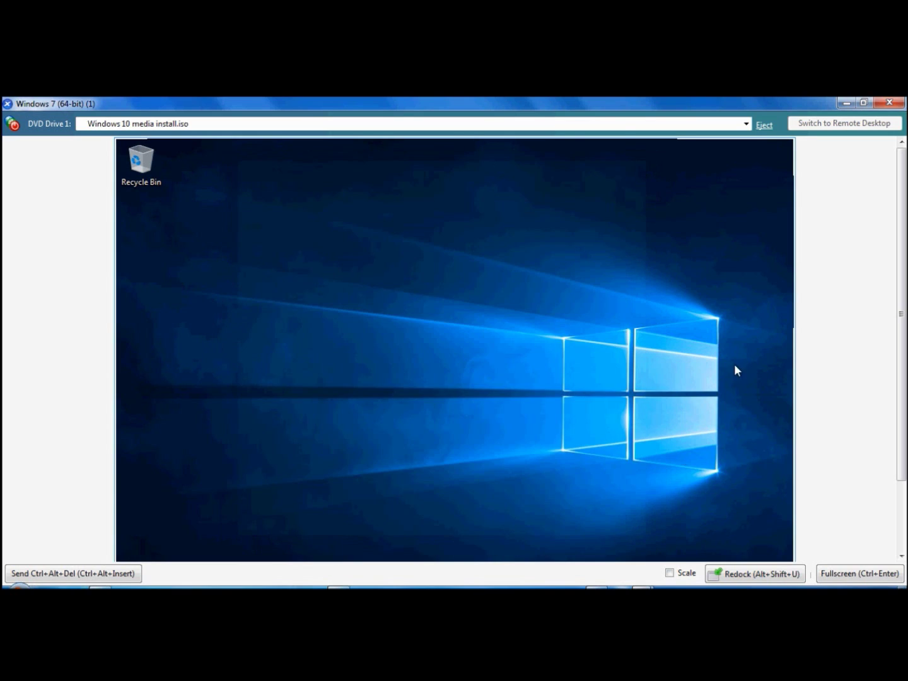
# Open the Start menu and look through the Life at a glance and Play and explore tile groups.
pyautogui.scroll(-3, 787, 419)
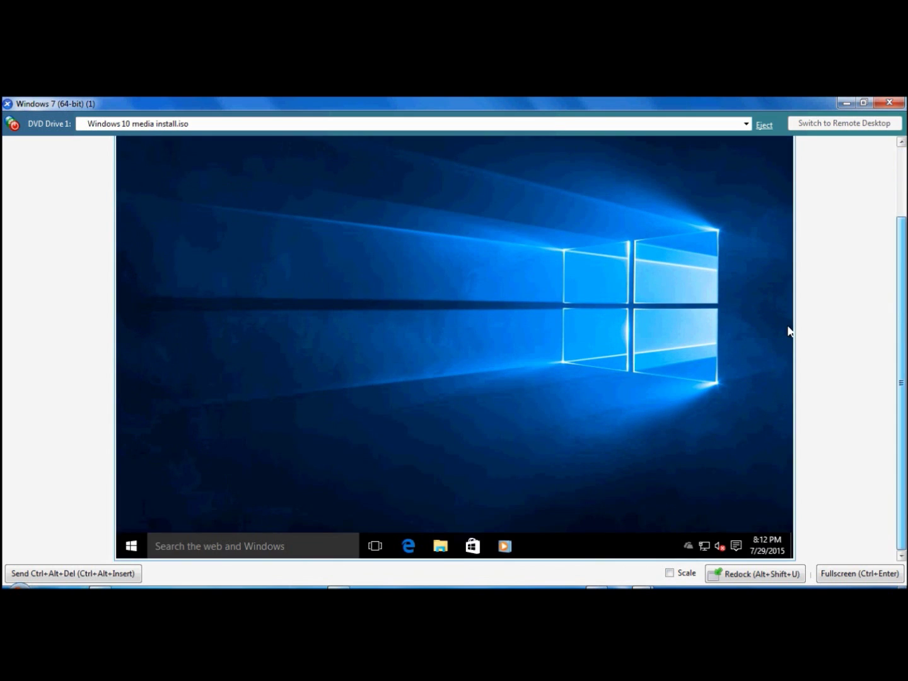
pyautogui.click(140, 546)
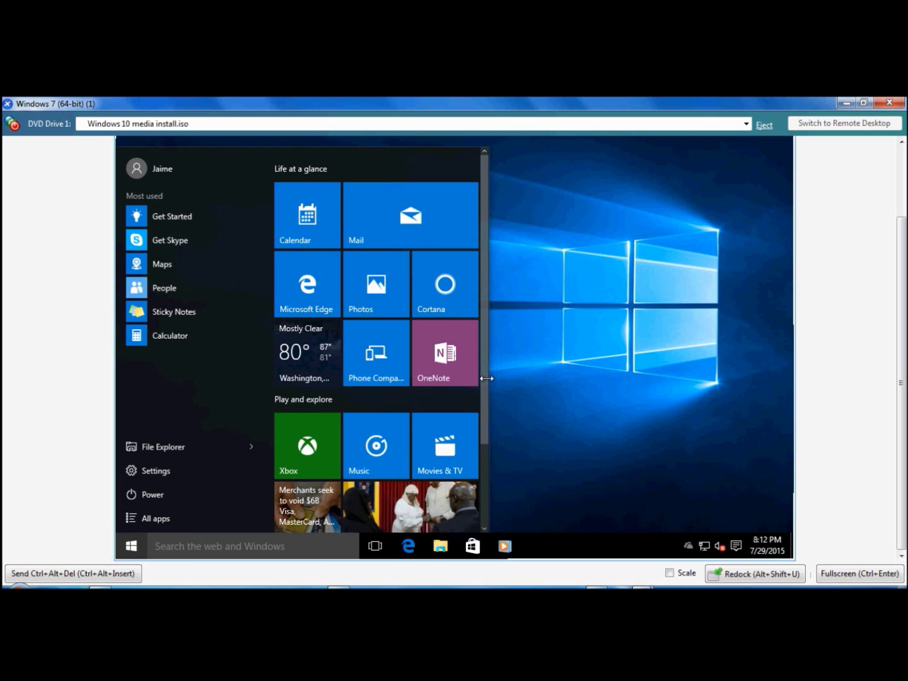
pyautogui.moveTo(486, 416); pyautogui.dragTo(492, 506)
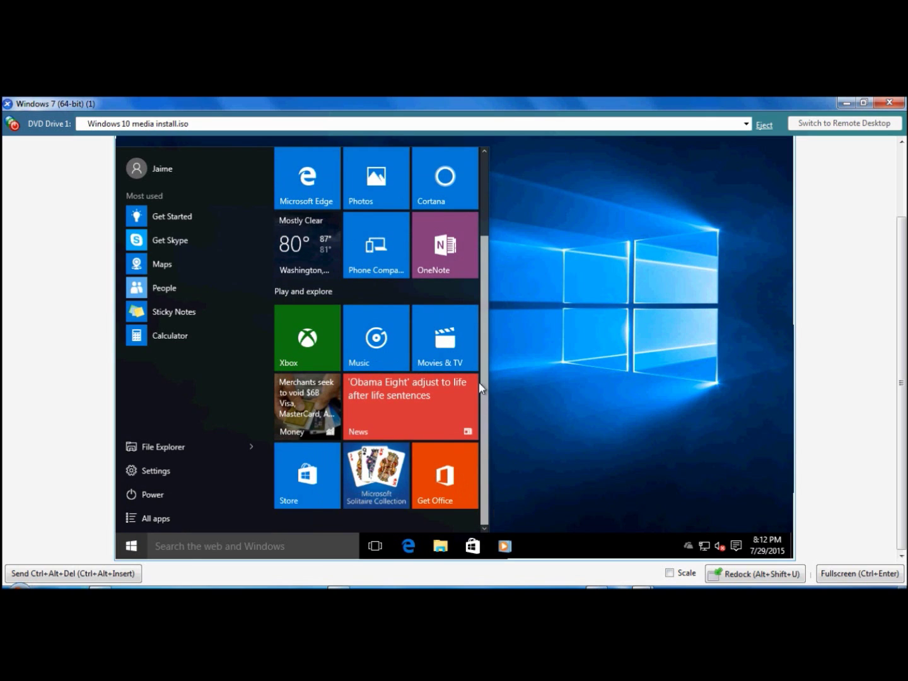
pyautogui.moveTo(480, 389); pyautogui.dragTo(474, 311)
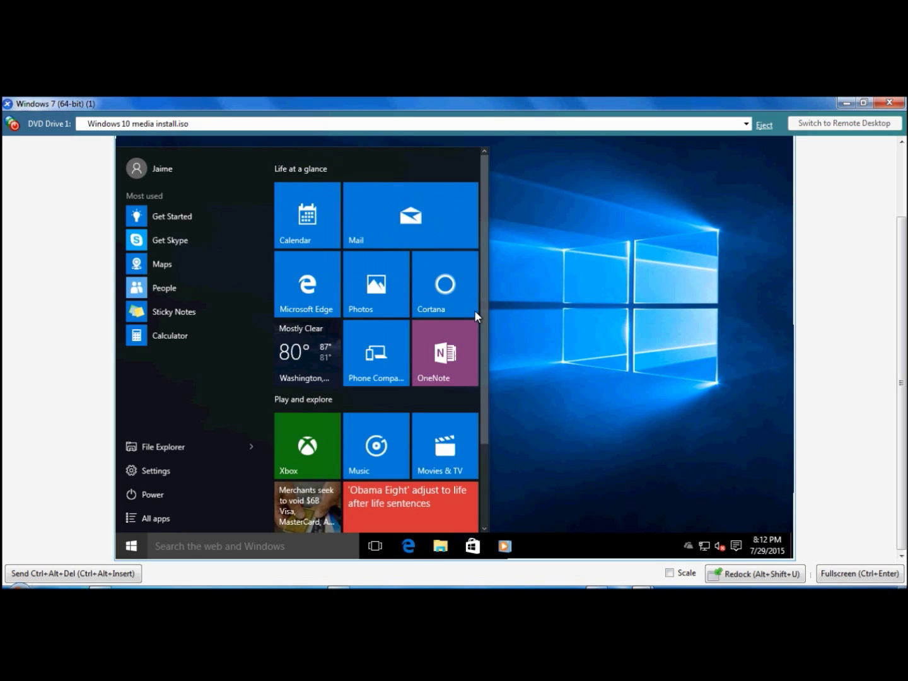
# Open the Life at a glance and Play and explore tile group names for editing in the Start menu.
pyautogui.rightClick(241, 292)
pyautogui.click(247, 376)
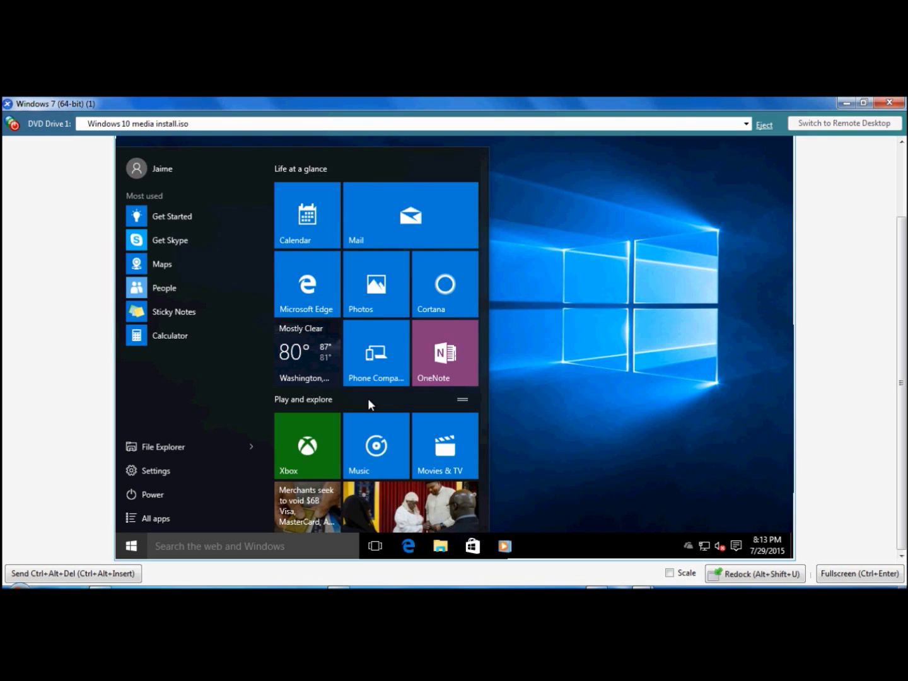
pyautogui.click(461, 168)
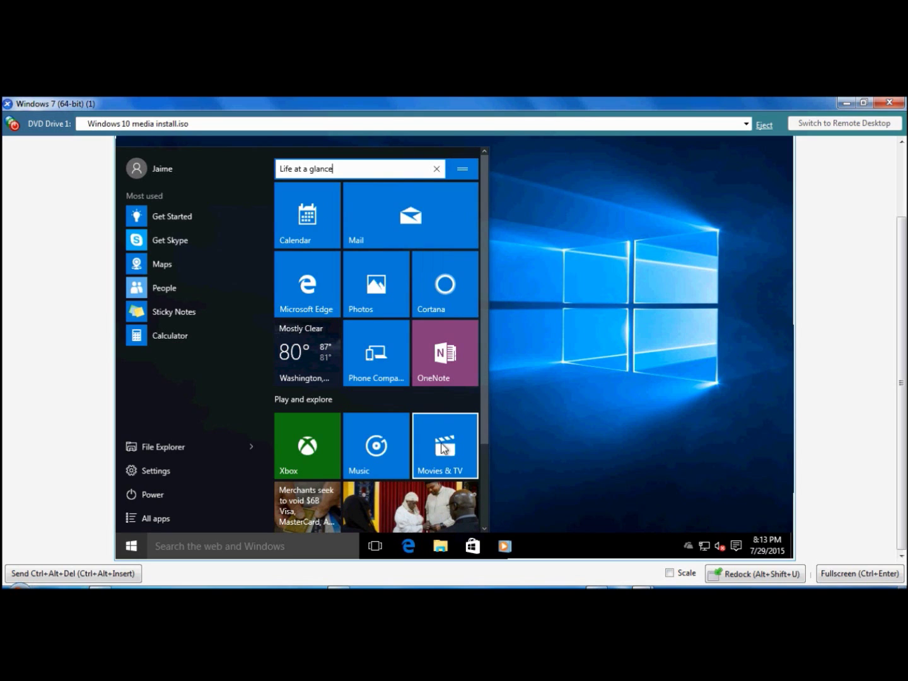
pyautogui.click(467, 400)
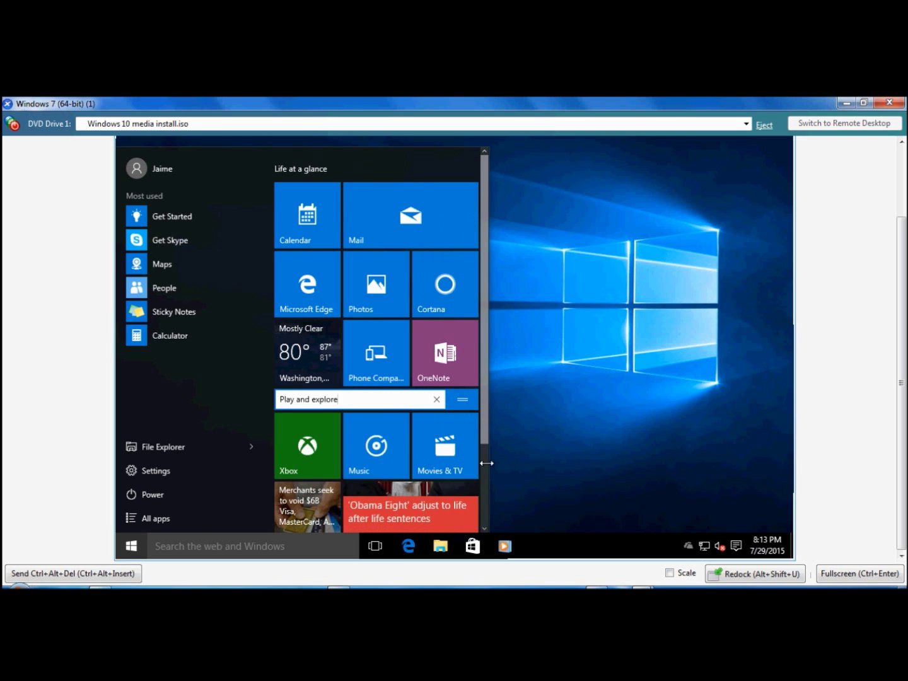
# View the options available for the News tile, and close the Start menu.
pyautogui.moveTo(484, 435); pyautogui.dragTo(484, 522)
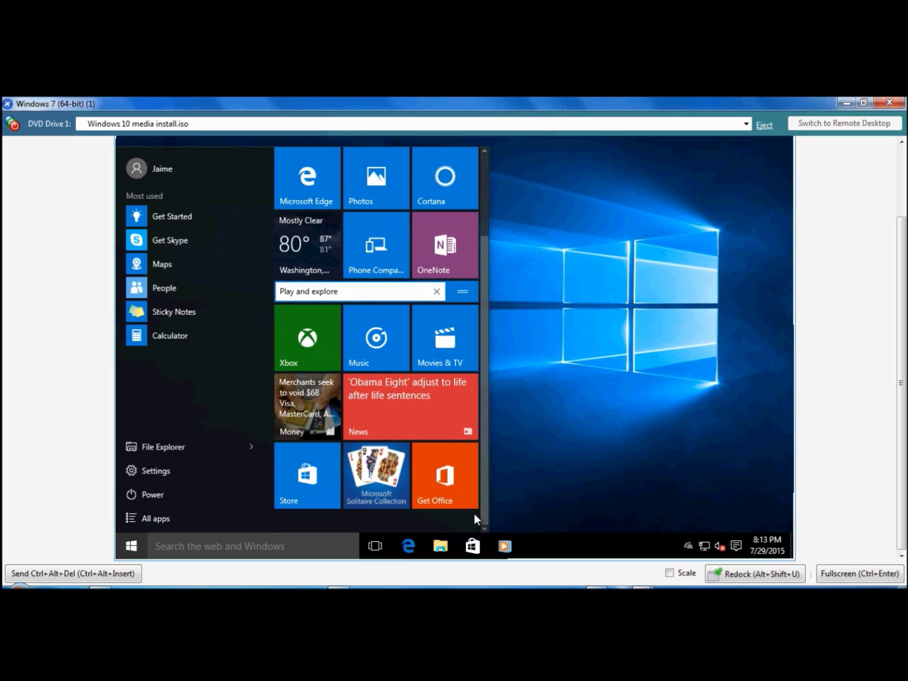
pyautogui.rightClick(391, 399)
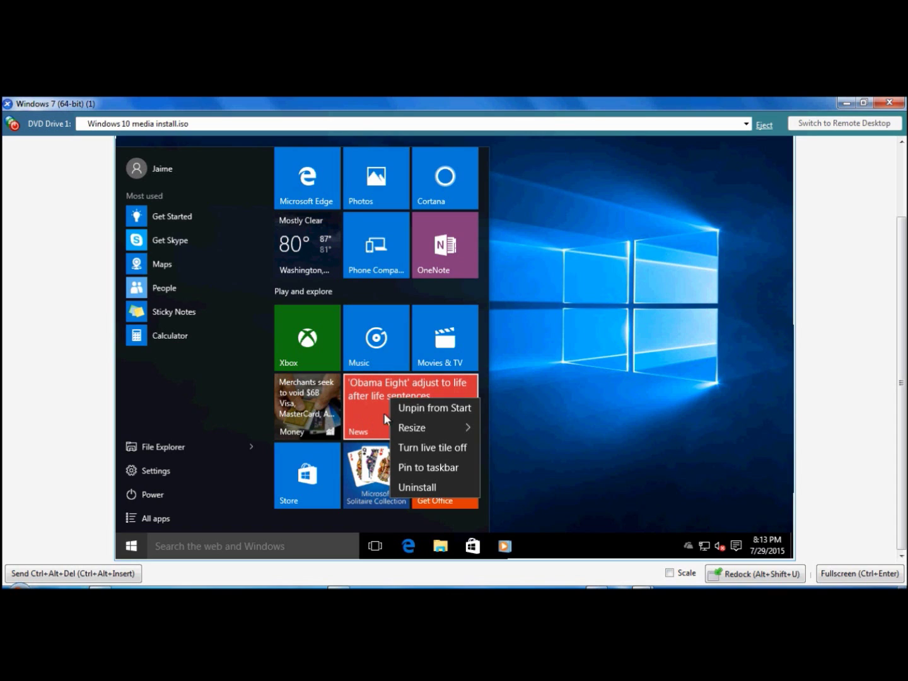
pyautogui.click(225, 356)
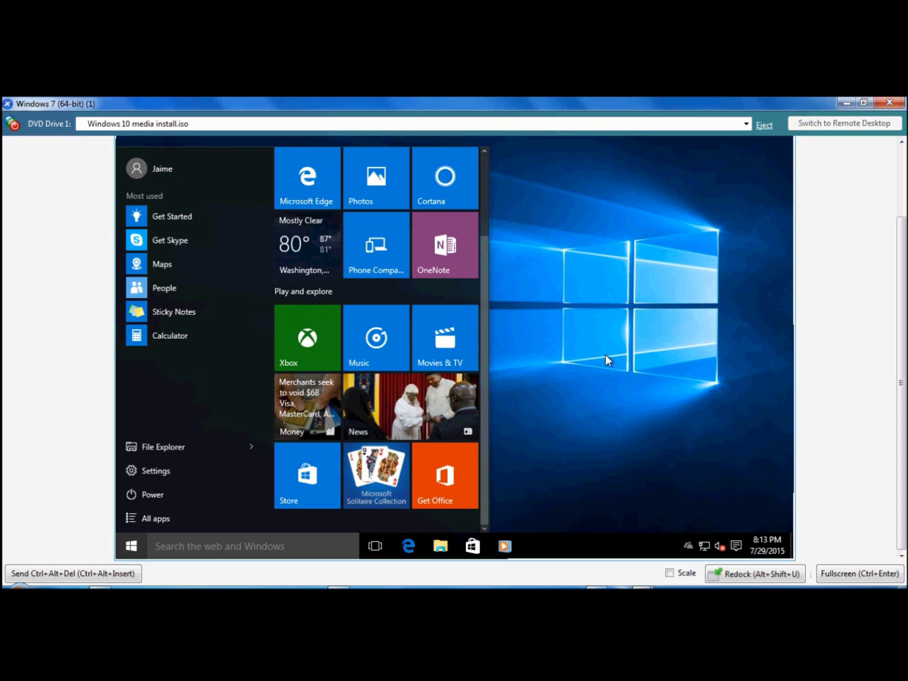
pyautogui.click(577, 479)
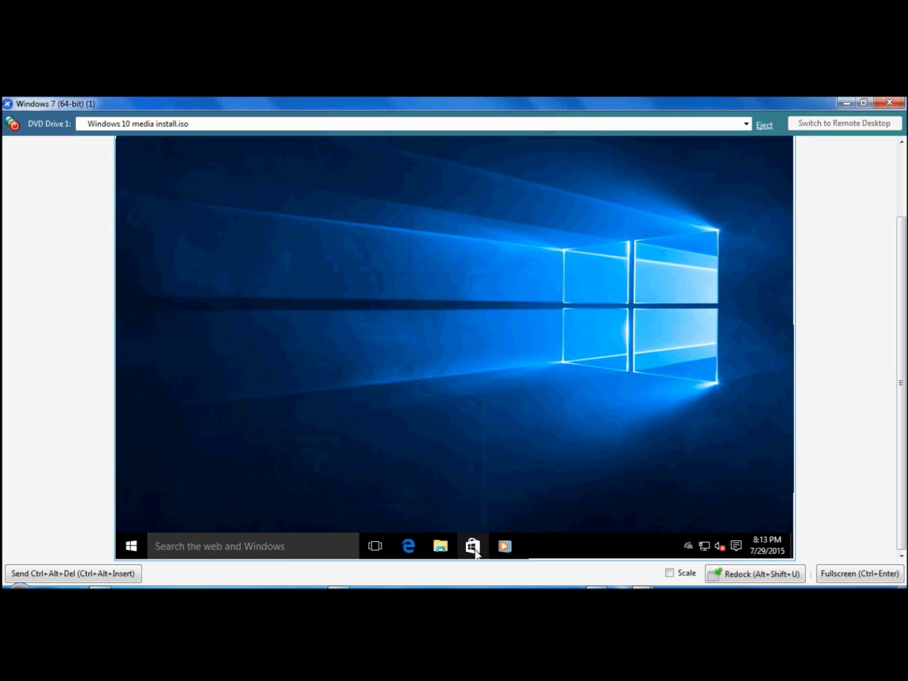
# Open System from the Start button's shortcut list, view the computer's basic information, and close the window.
pyautogui.click(131, 547)
pyautogui.rightClick(129, 548)
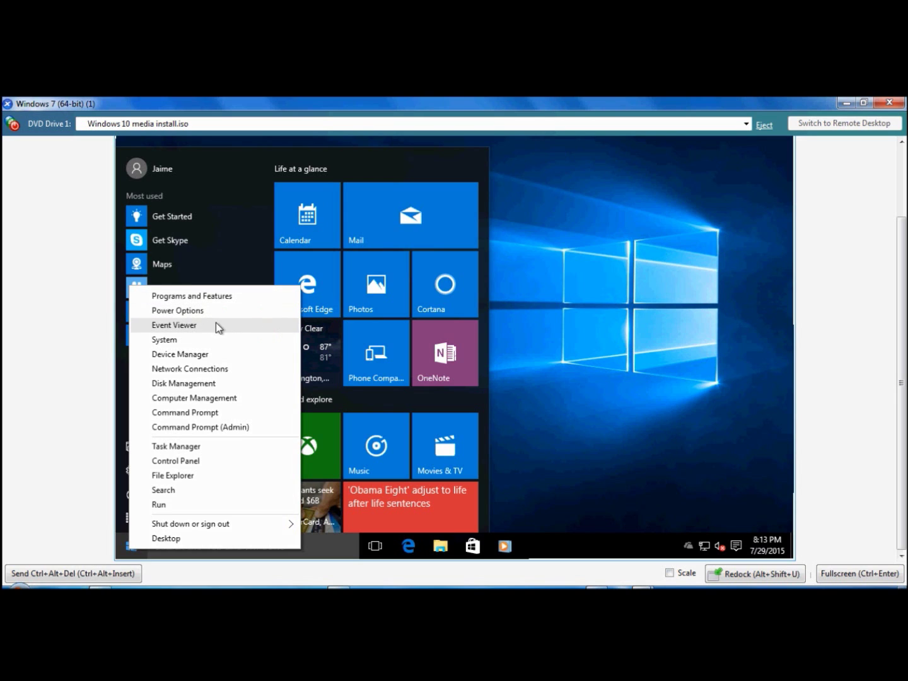
pyautogui.click(189, 341)
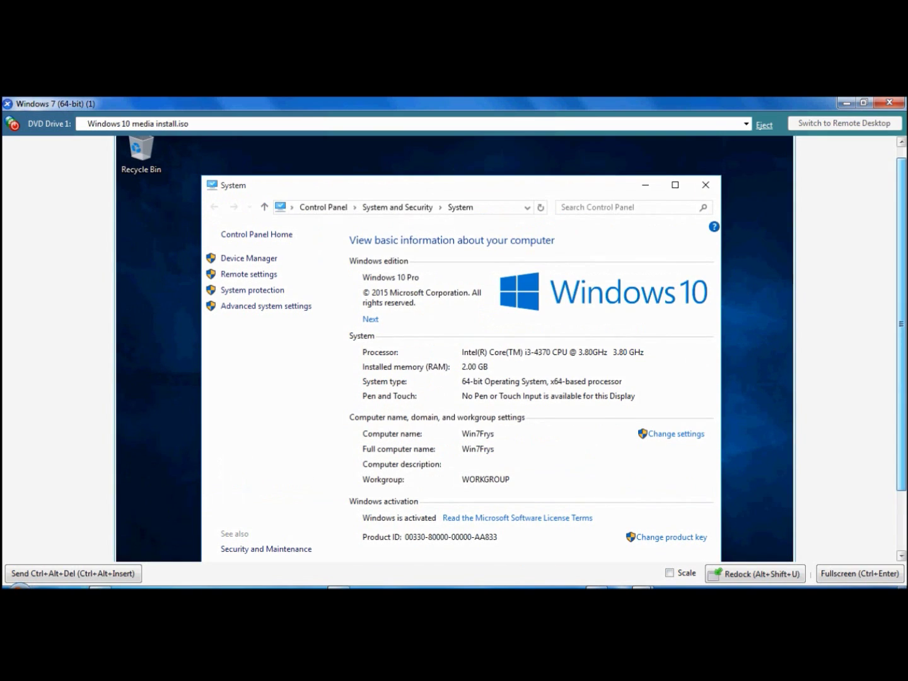
pyautogui.click(705, 185)
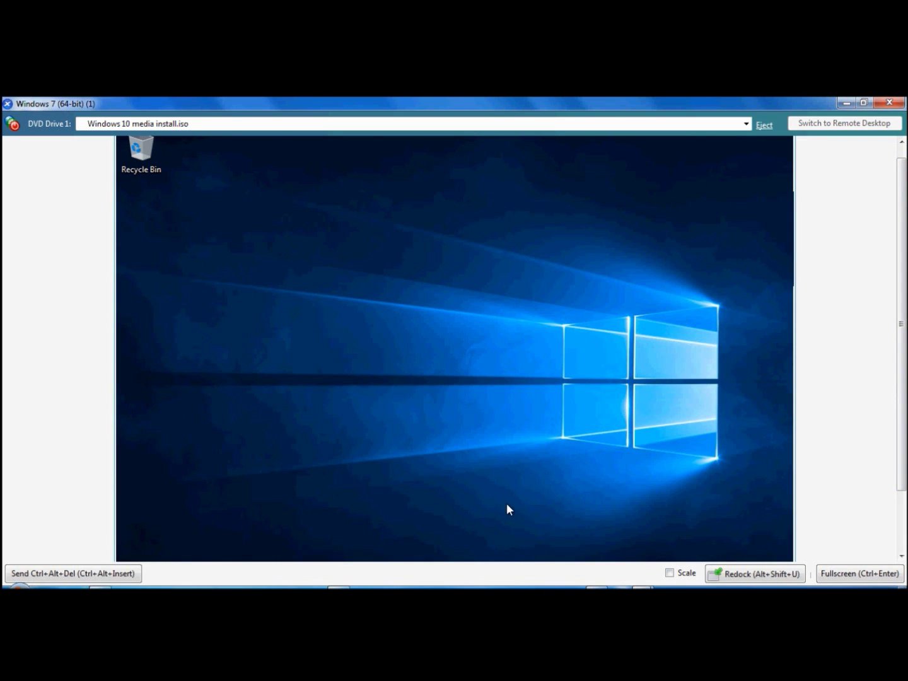
# Open Microsoft Edge, close its Start tab and look over the Microsoft Edge welcome page.
pyautogui.scroll(-1, 781, 362)
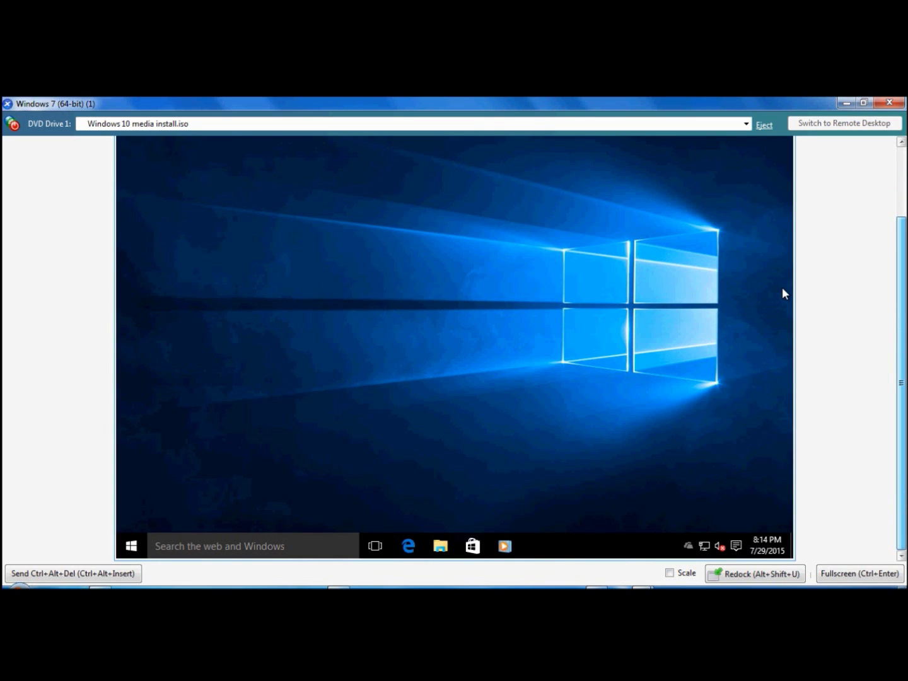
pyautogui.scroll(1, 782, 293)
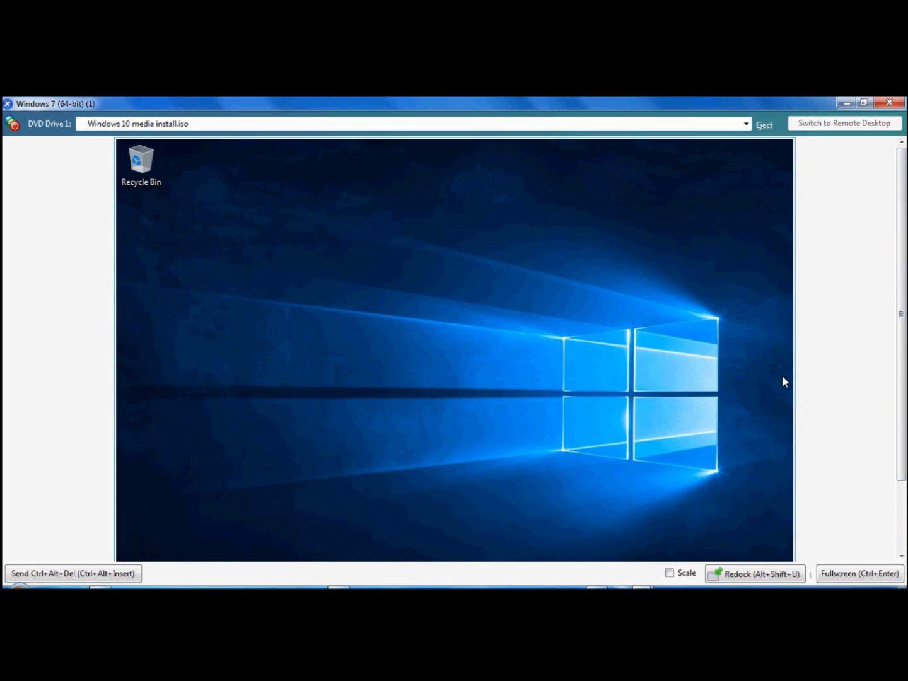
pyautogui.scroll(-1, 782, 377)
pyautogui.scroll(-1, 744, 370)
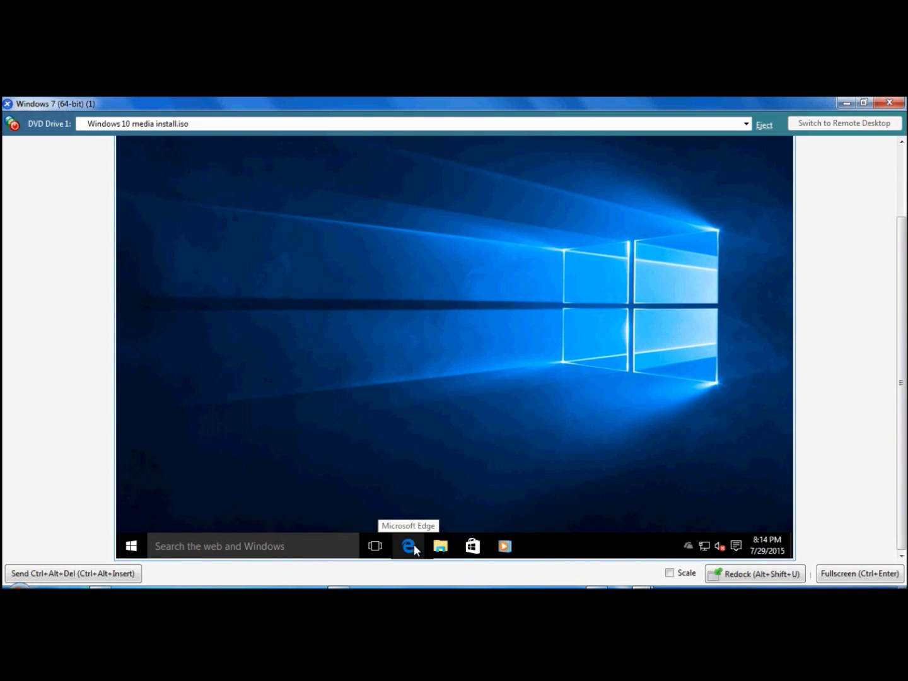
pyautogui.click(413, 544)
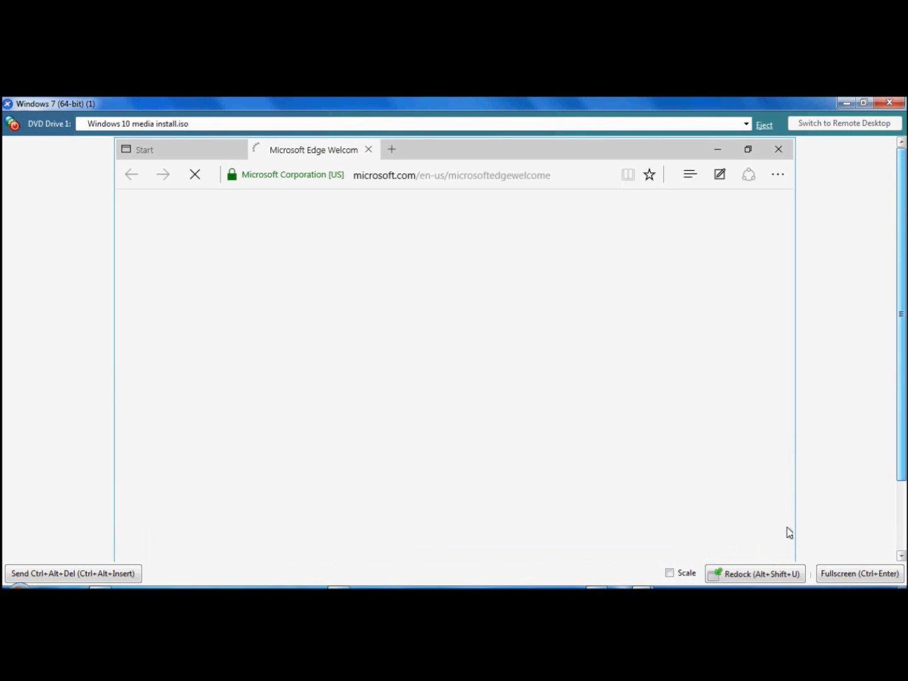
pyautogui.click(155, 153)
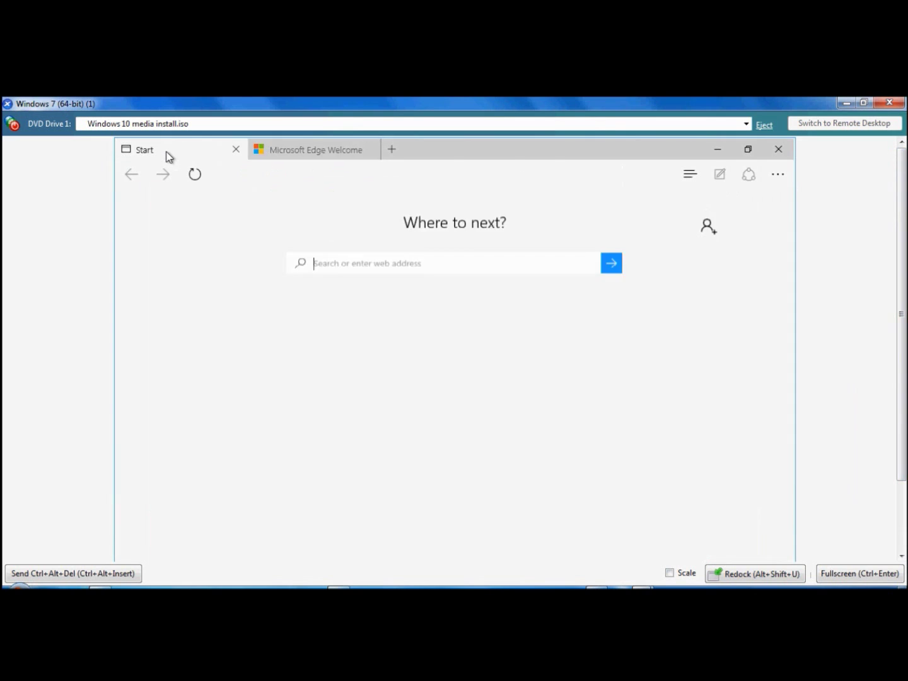
pyautogui.click(235, 150)
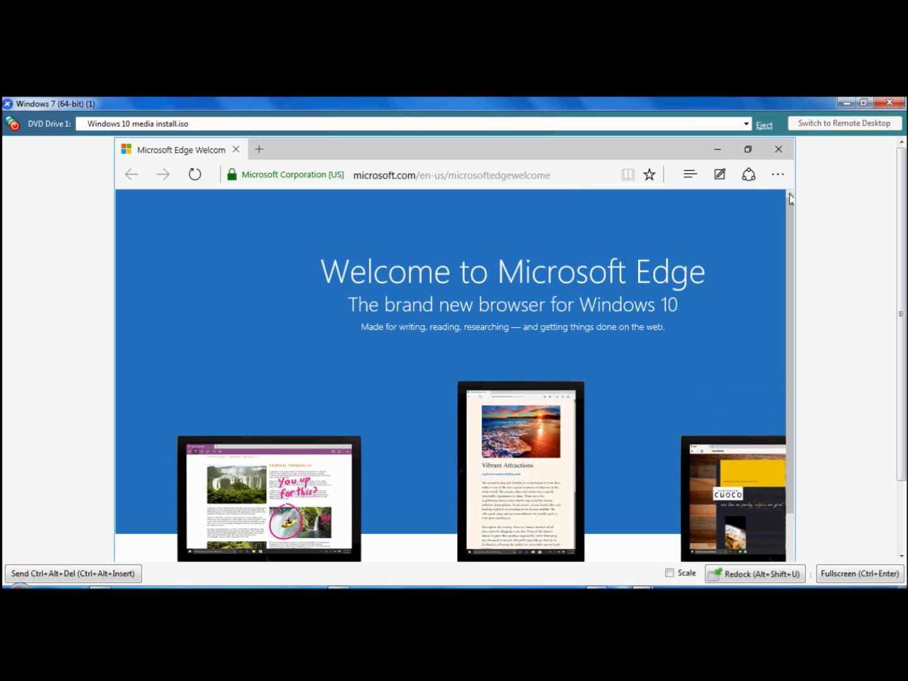
pyautogui.moveTo(901, 252); pyautogui.dragTo(901, 322)
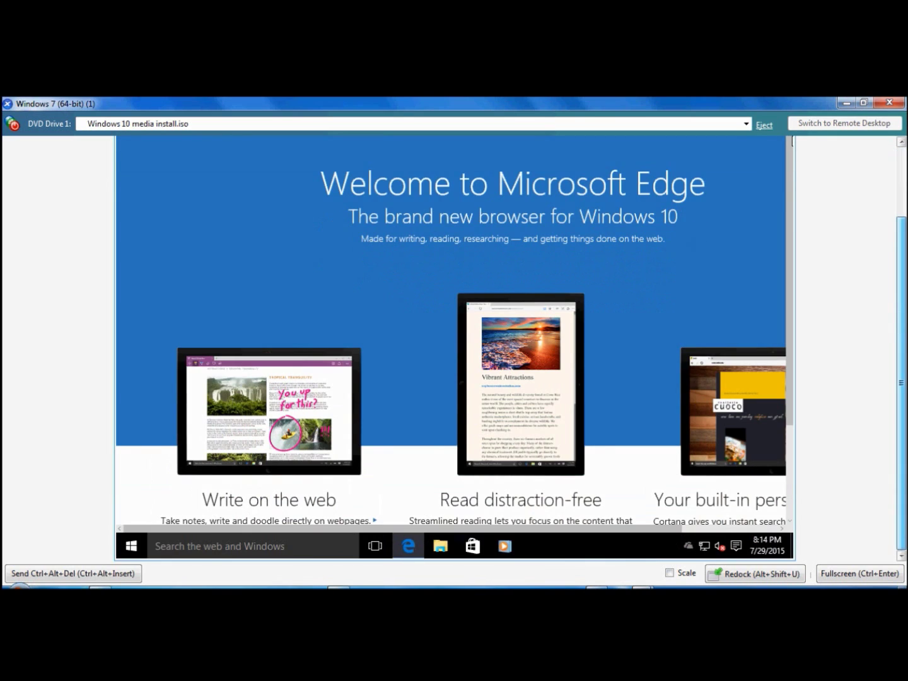
pyautogui.scroll(3, 792, 139)
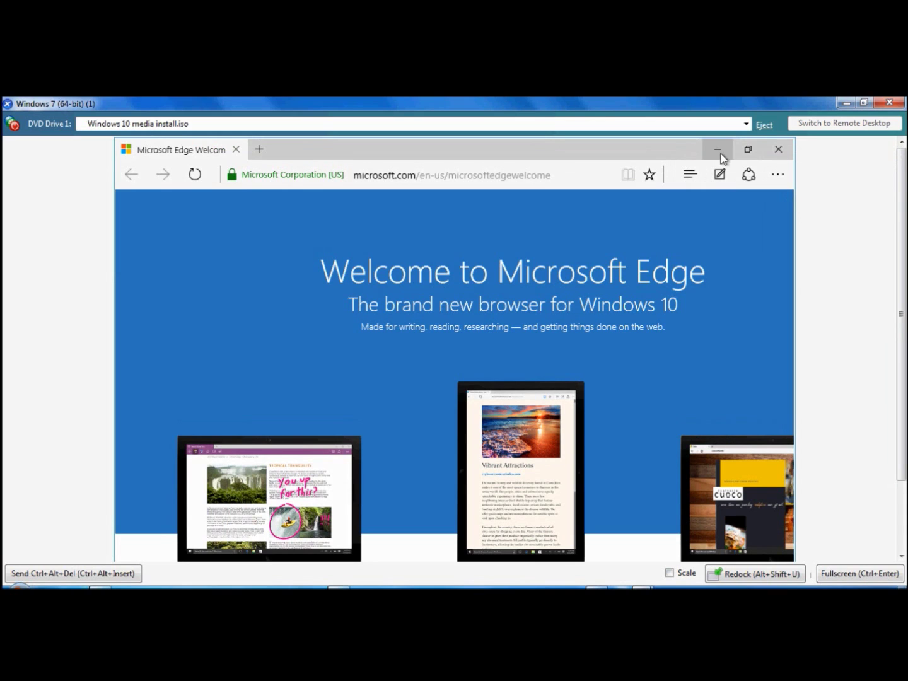
# View Edge's list of additional actions and its Favorites pane, and close the pane.
pyautogui.click(777, 174)
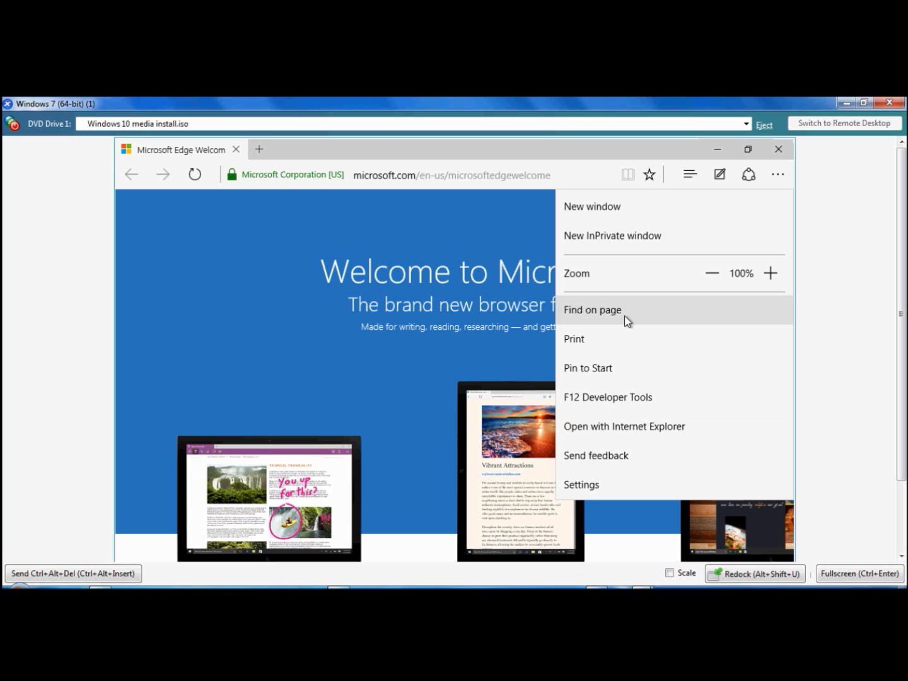
pyautogui.click(777, 173)
pyautogui.click(775, 172)
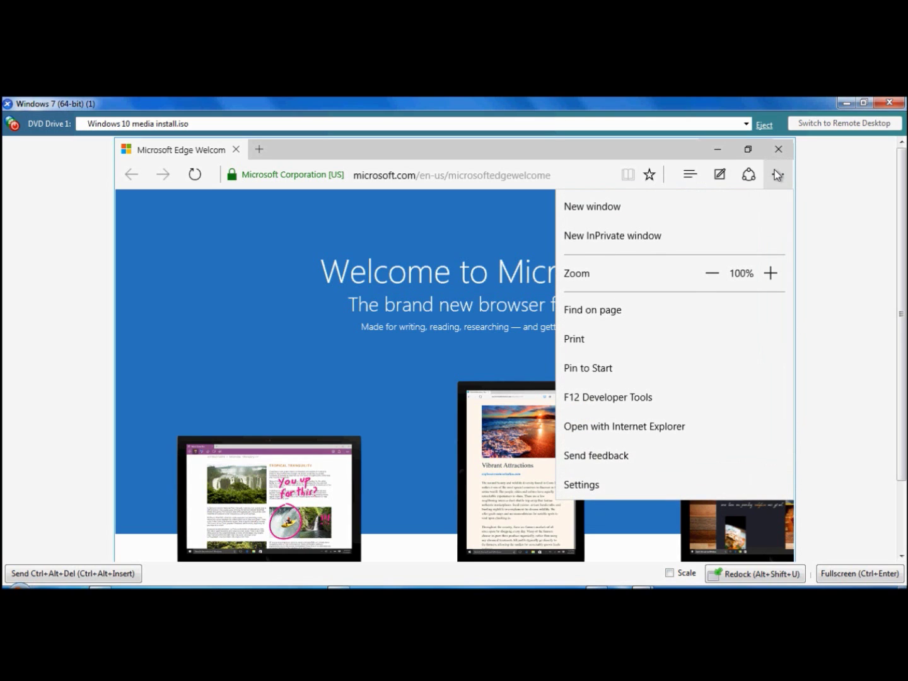
pyautogui.click(701, 172)
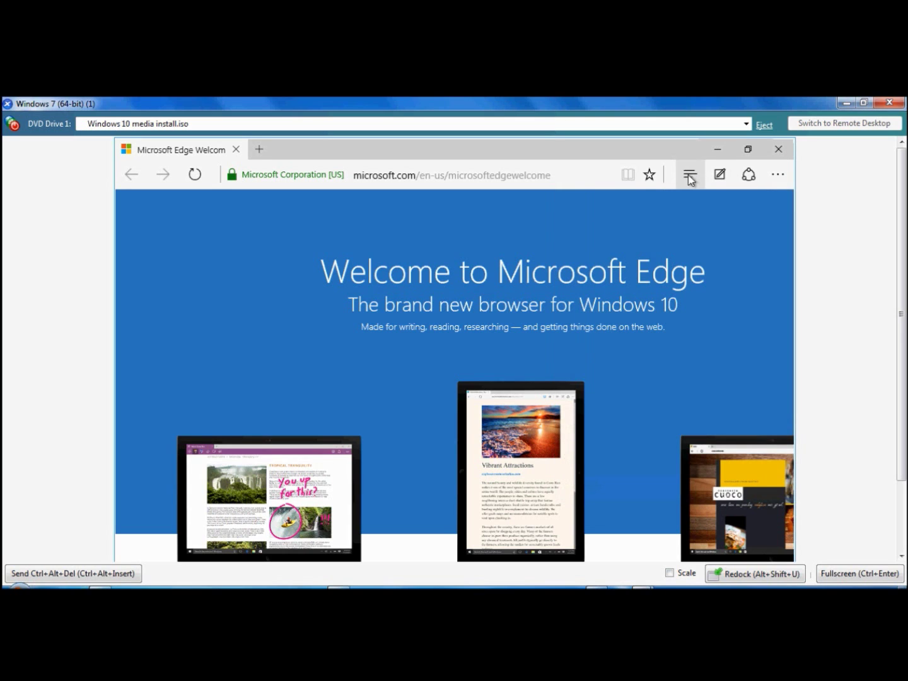
pyautogui.click(689, 178)
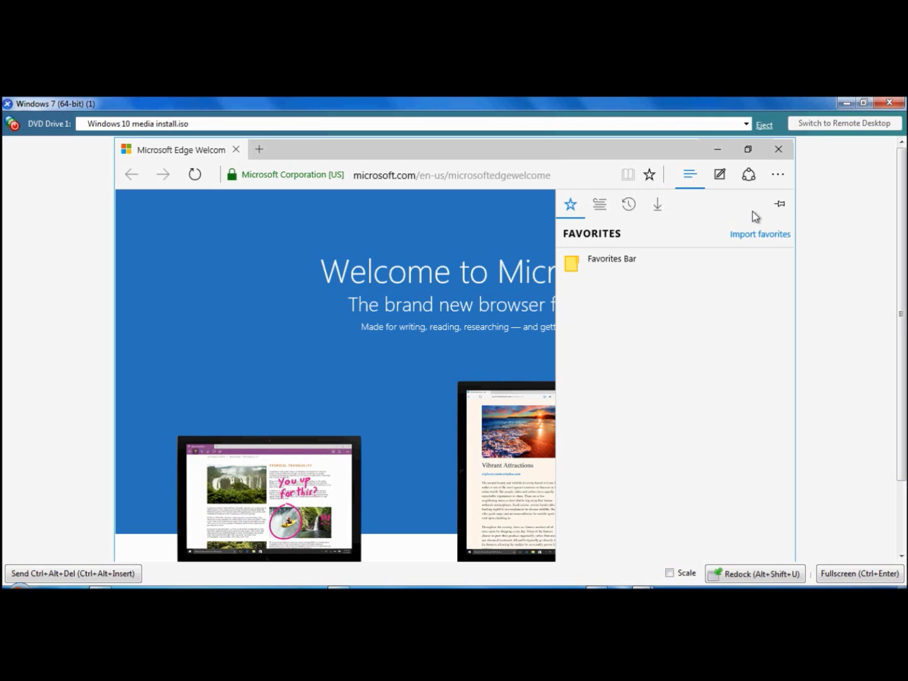
pyautogui.click(721, 176)
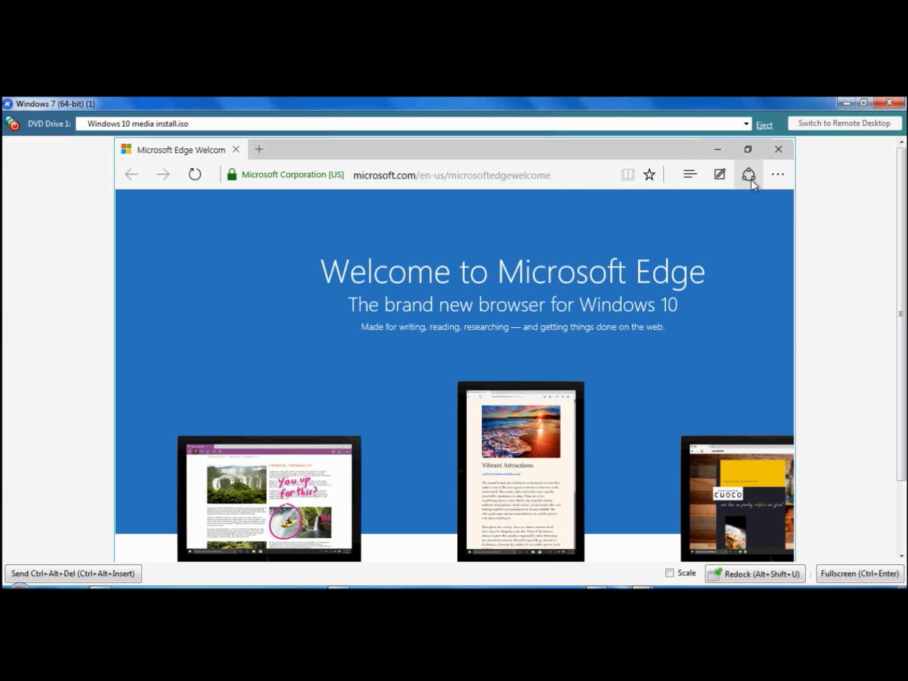
# Look through Edge's Settings and turn on Show the home button in the advanced settings.
pyautogui.click(786, 180)
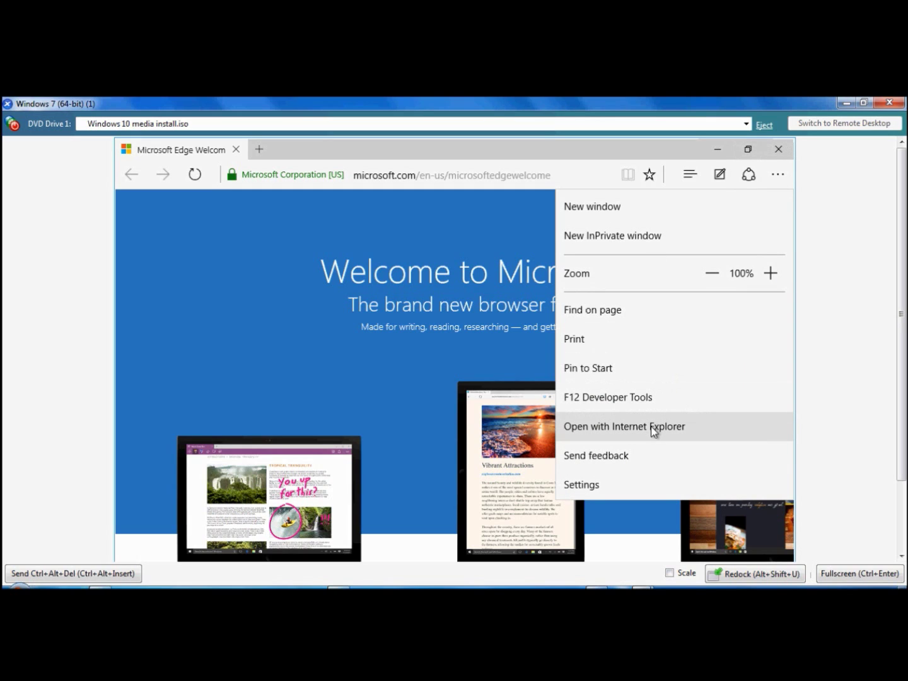
pyautogui.click(618, 487)
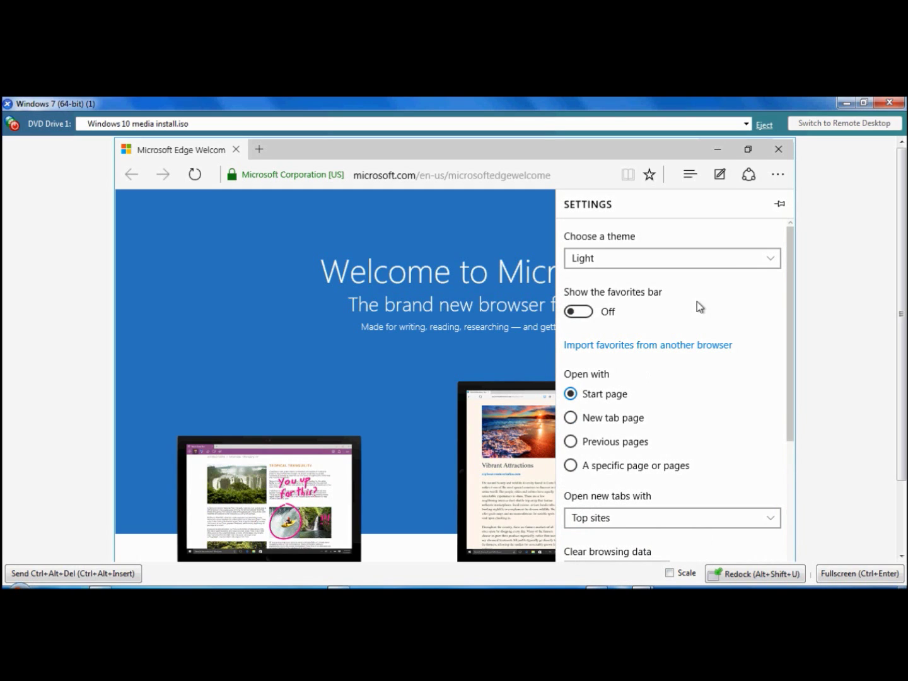
pyautogui.moveTo(786, 315); pyautogui.dragTo(793, 400)
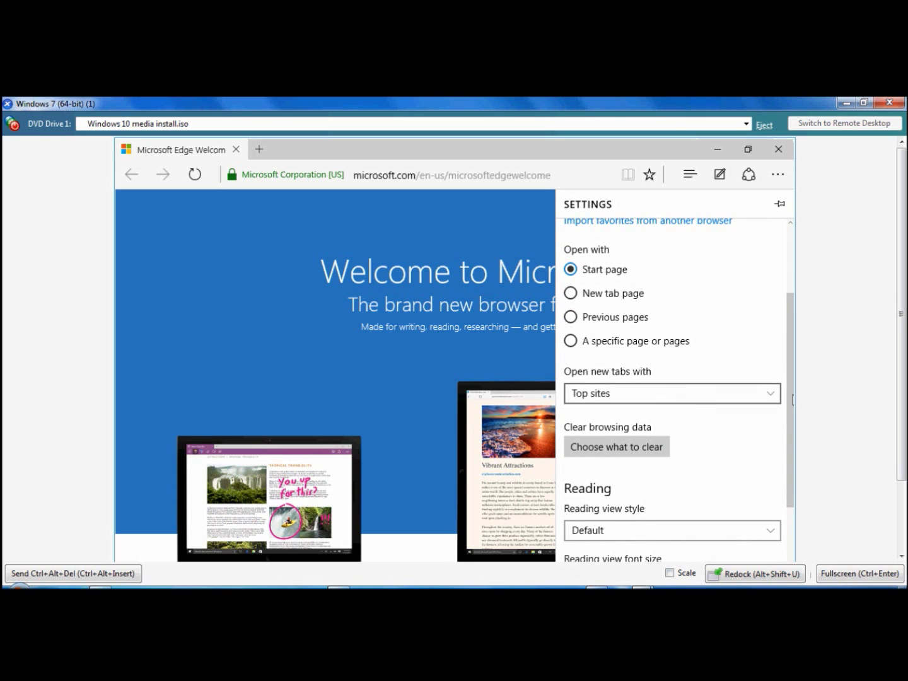
pyautogui.moveTo(791, 376); pyautogui.dragTo(792, 463)
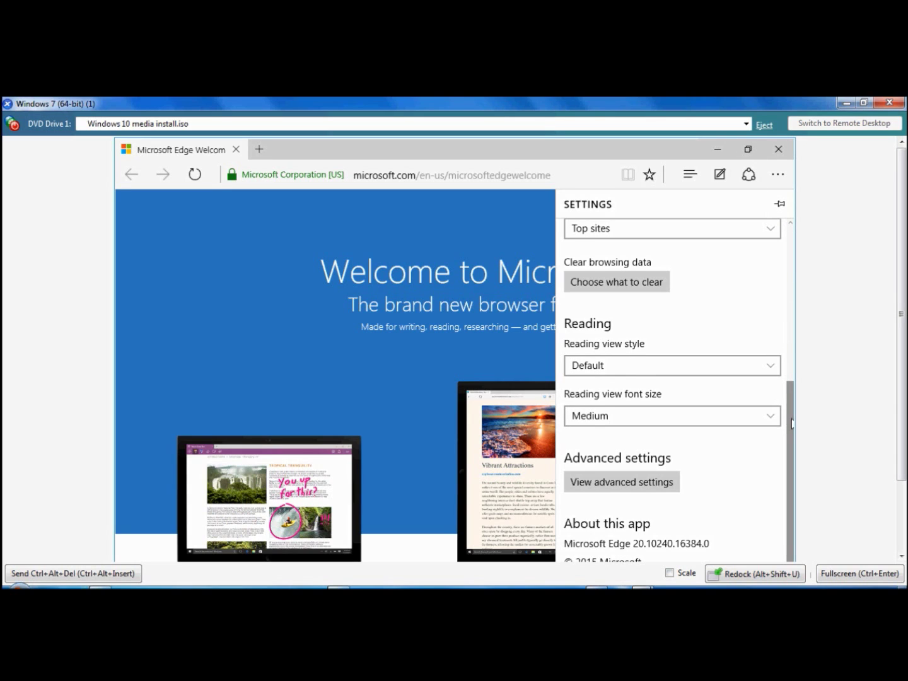
pyautogui.scroll(-1, 792, 423)
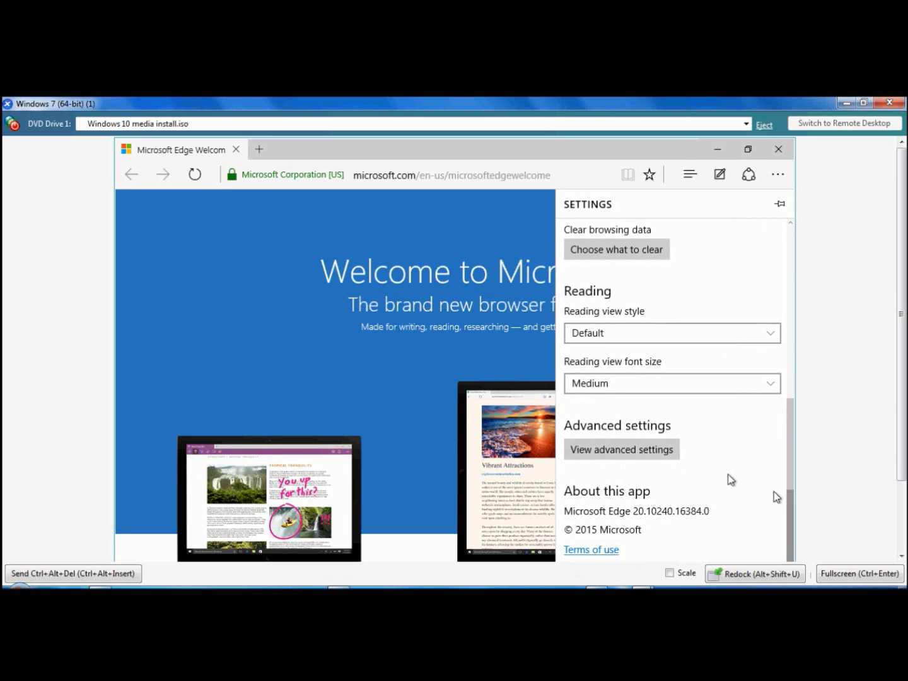
pyautogui.click(644, 450)
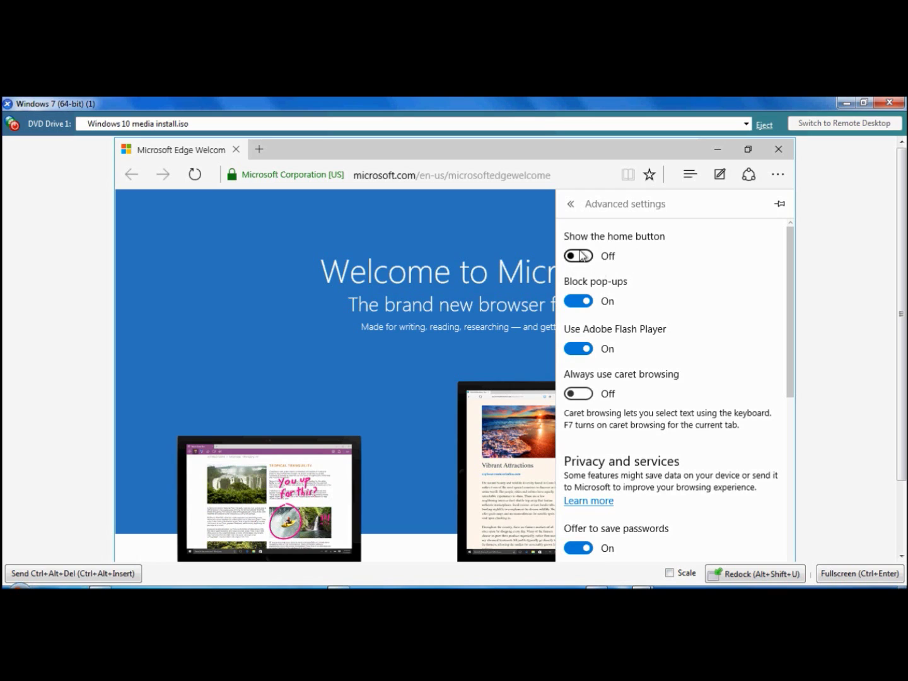
pyautogui.click(578, 255)
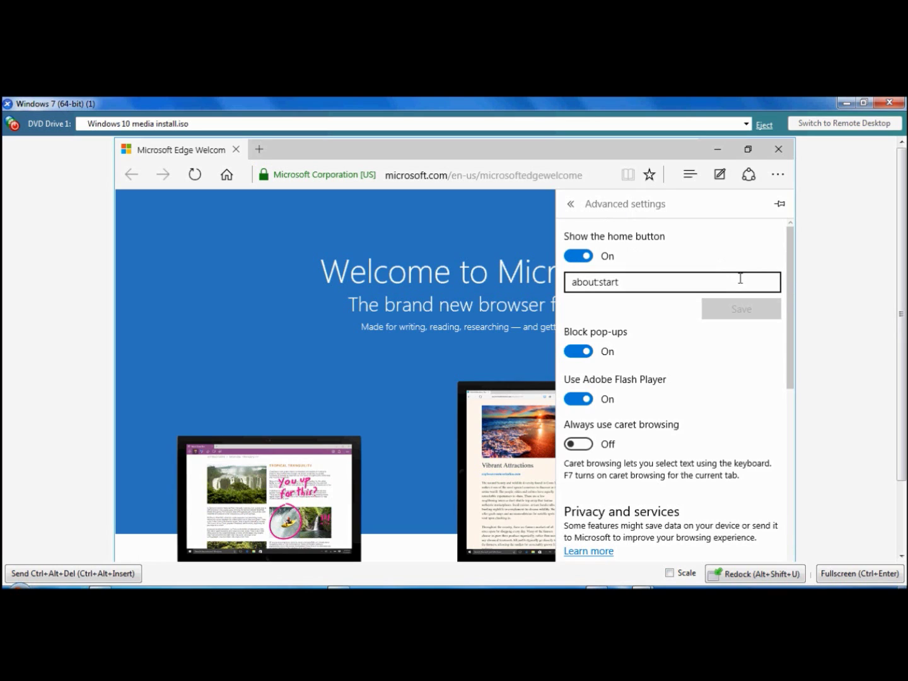
# Review the other advanced settings, return to Edge's main Settings and look through them from theme to app information.
pyautogui.moveTo(790, 289); pyautogui.dragTo(791, 307)
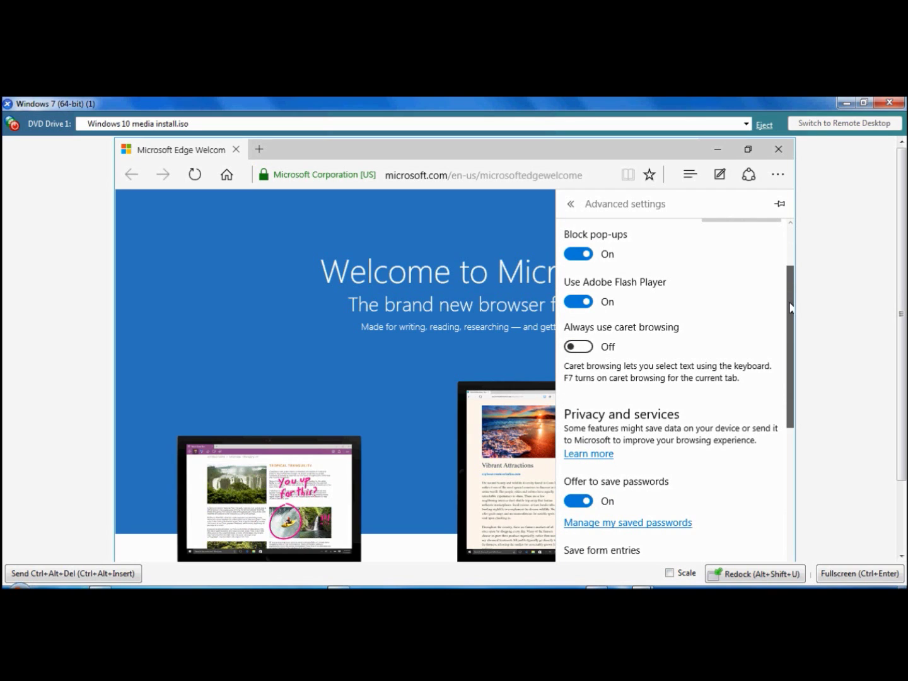
pyautogui.moveTo(790, 307); pyautogui.dragTo(793, 264)
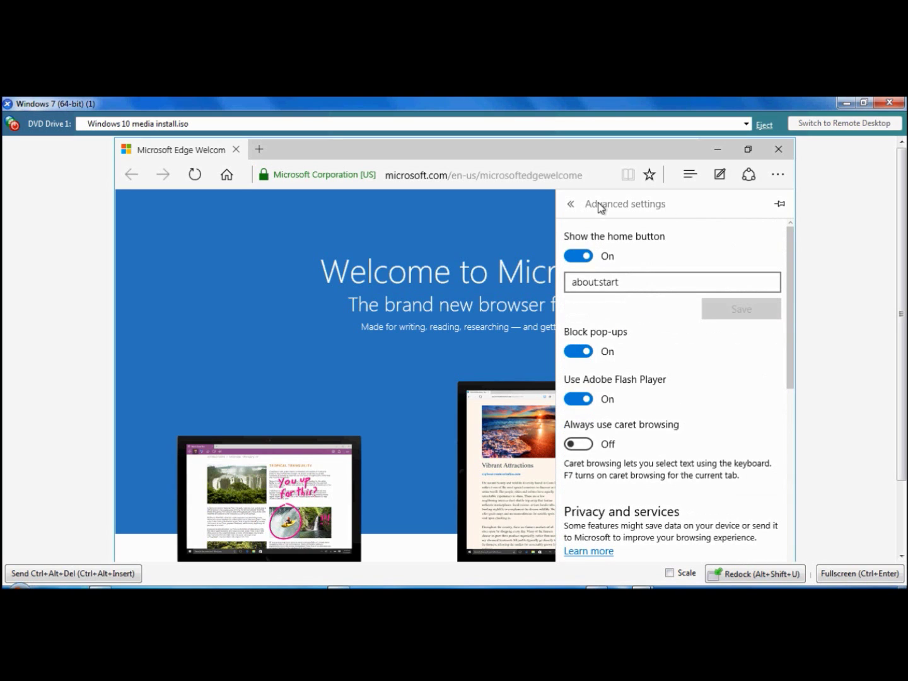
pyautogui.click(570, 204)
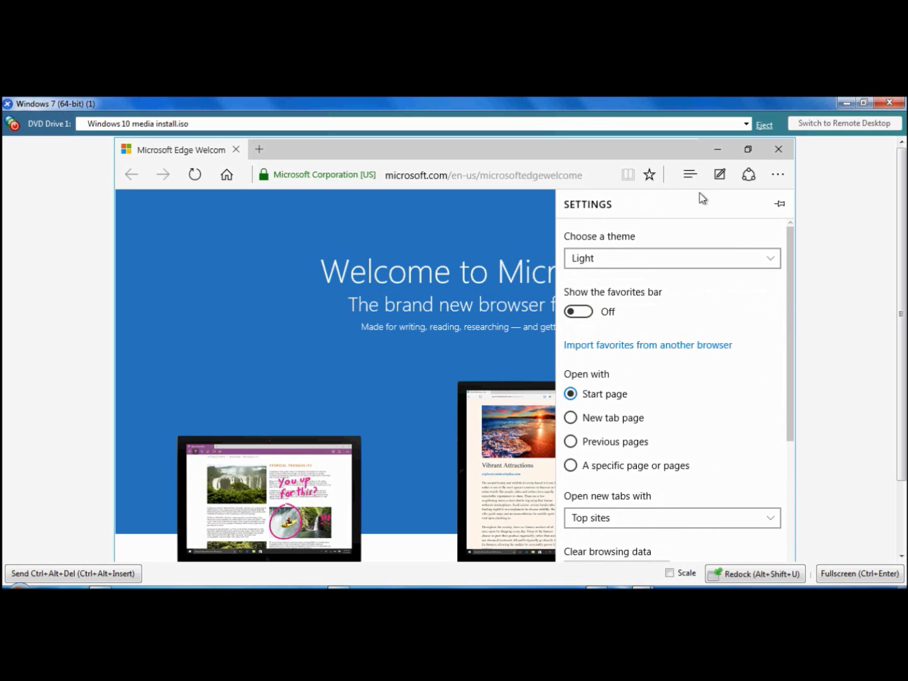
pyautogui.moveTo(791, 337); pyautogui.dragTo(791, 496)
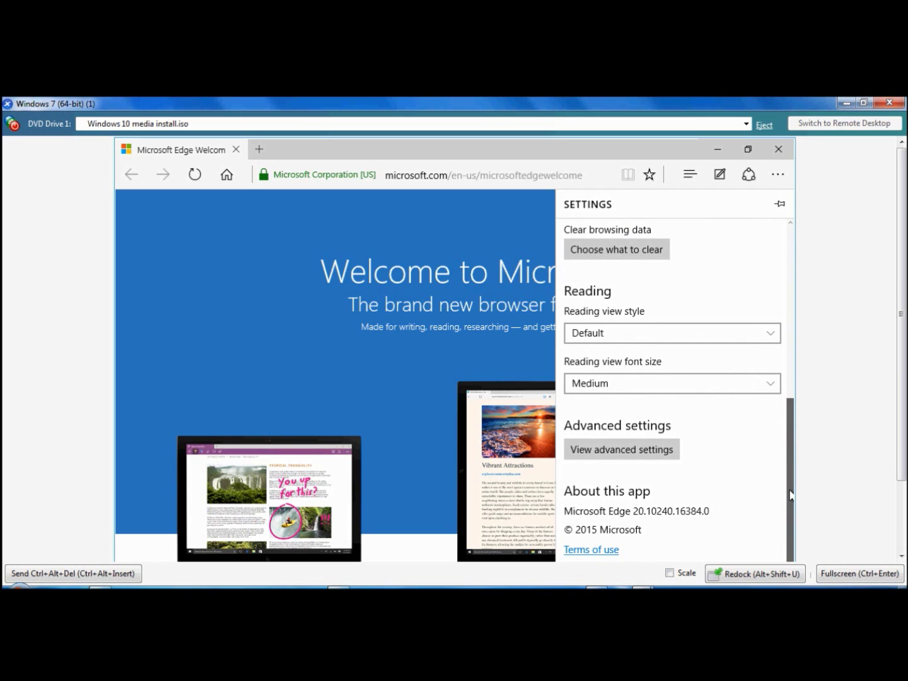
pyautogui.moveTo(791, 496); pyautogui.dragTo(793, 270)
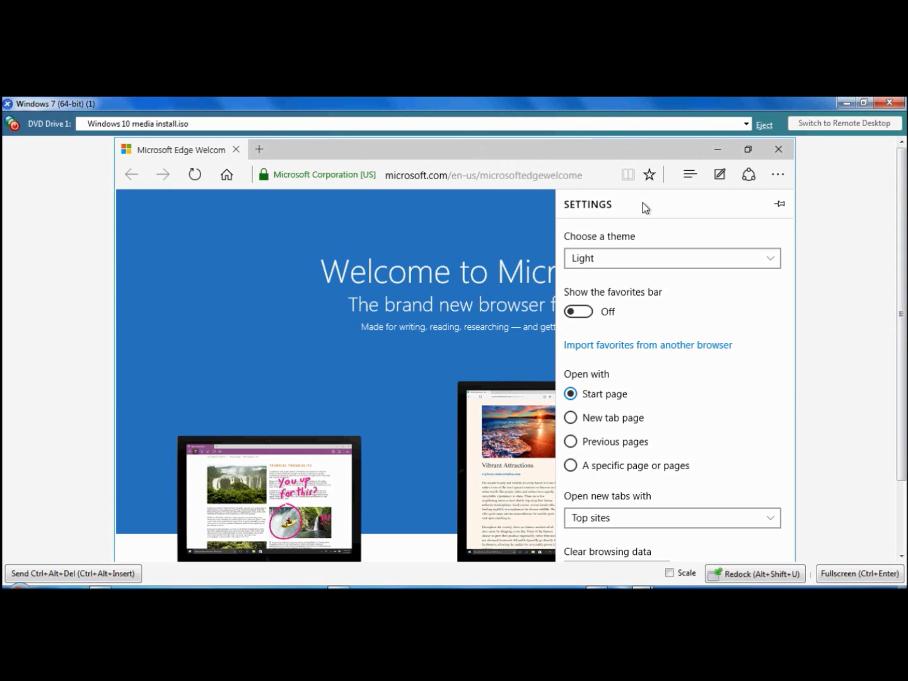
# Close Edge, search Windows for "disable windows 10 web search" and open the web suggestion "disable web search windows 10 10074".
pyautogui.click(779, 150)
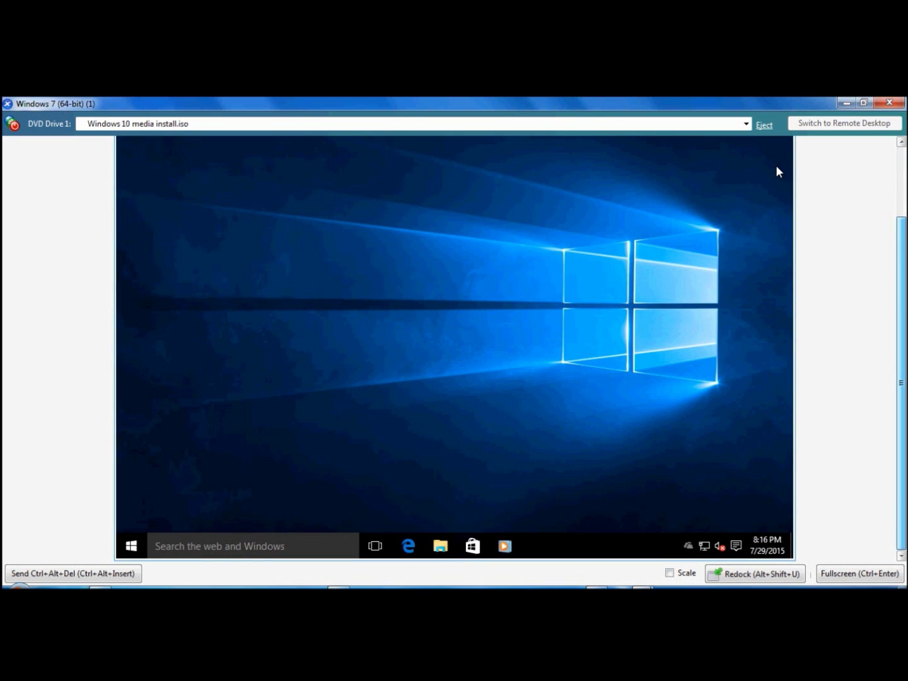
pyautogui.click(235, 546)
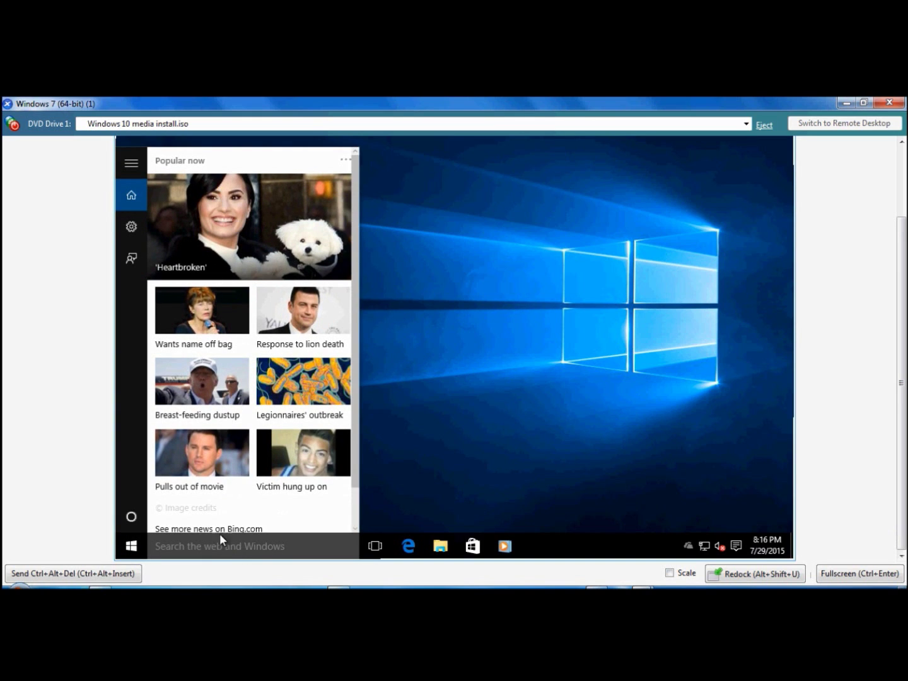
pyautogui.click(243, 546)
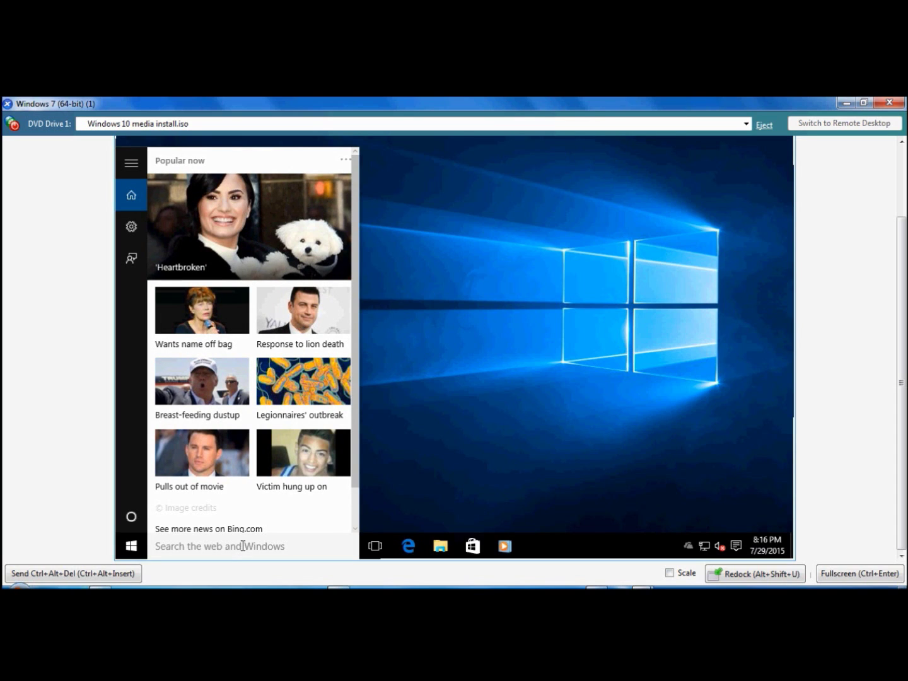
pyautogui.write('disable windows ')
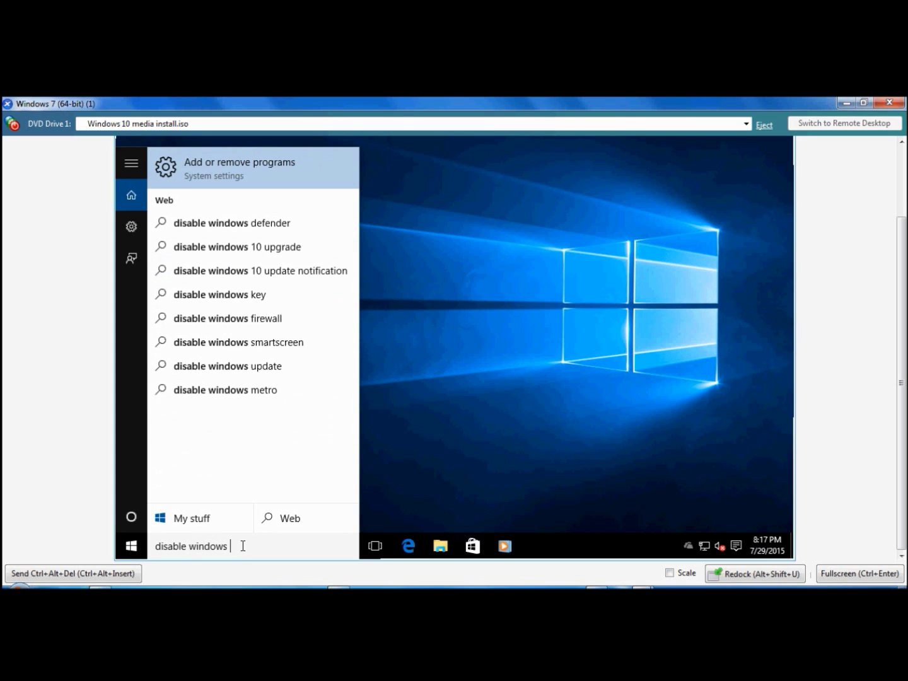
pyautogui.write('10 web search')
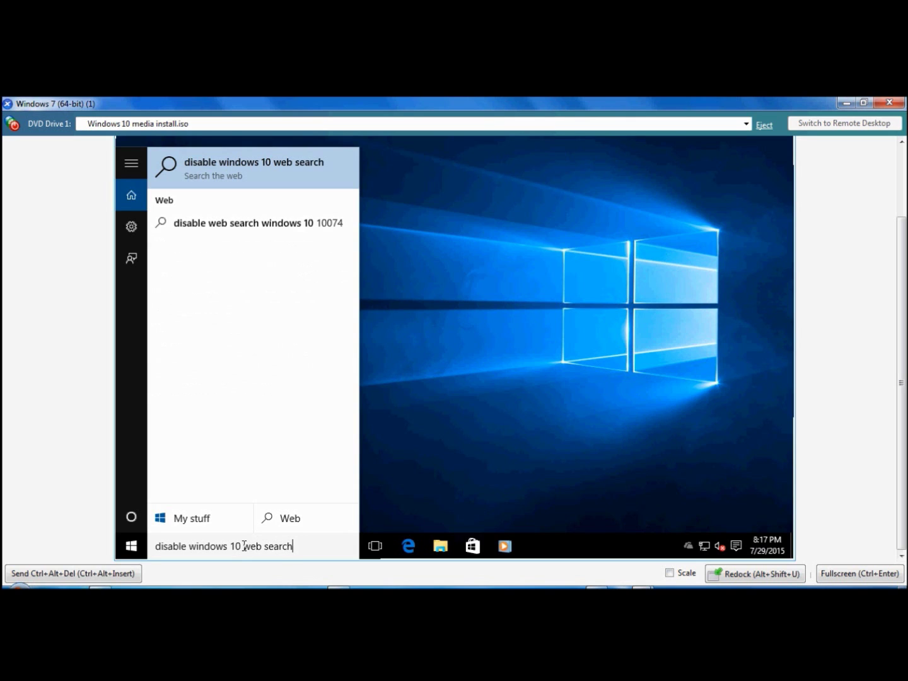
pyautogui.click(287, 222)
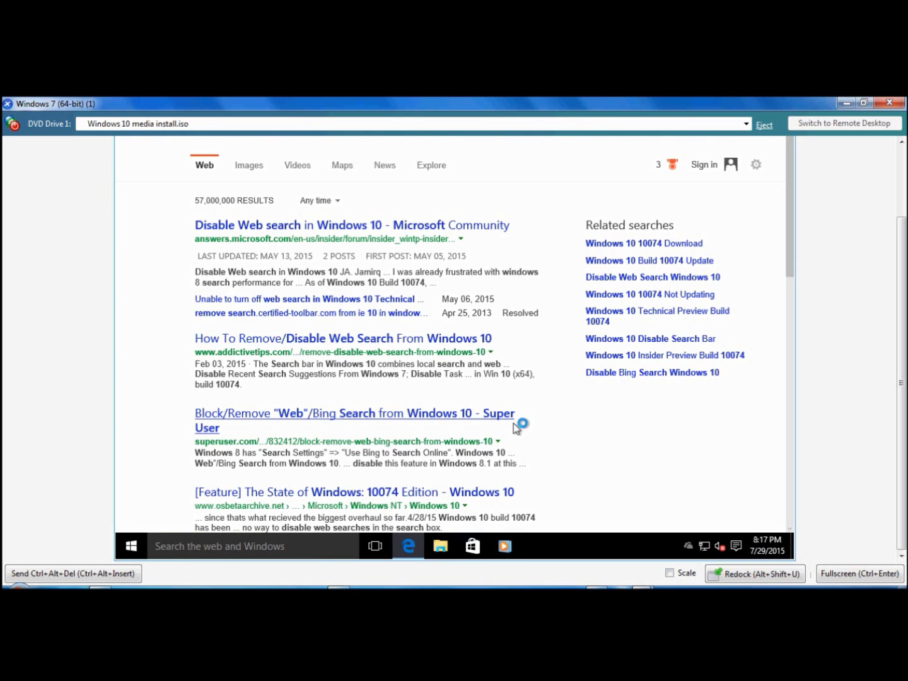
# Open the Microsoft Community result on disabling web search in Windows 10 and read its answers and the Most Helpful Reply.
pyautogui.click(428, 221)
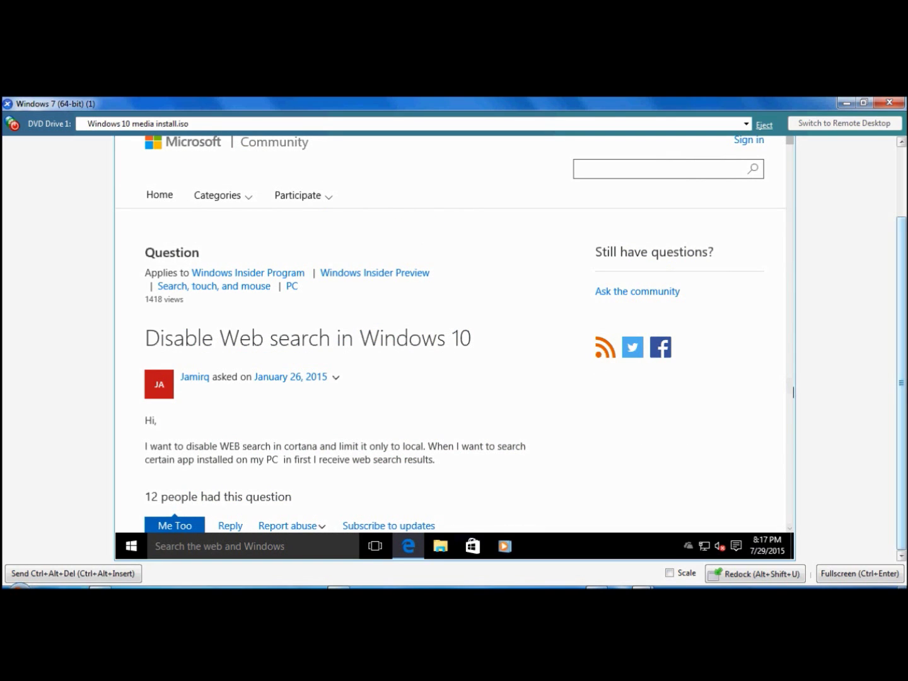
pyautogui.scroll(-10, 792, 360)
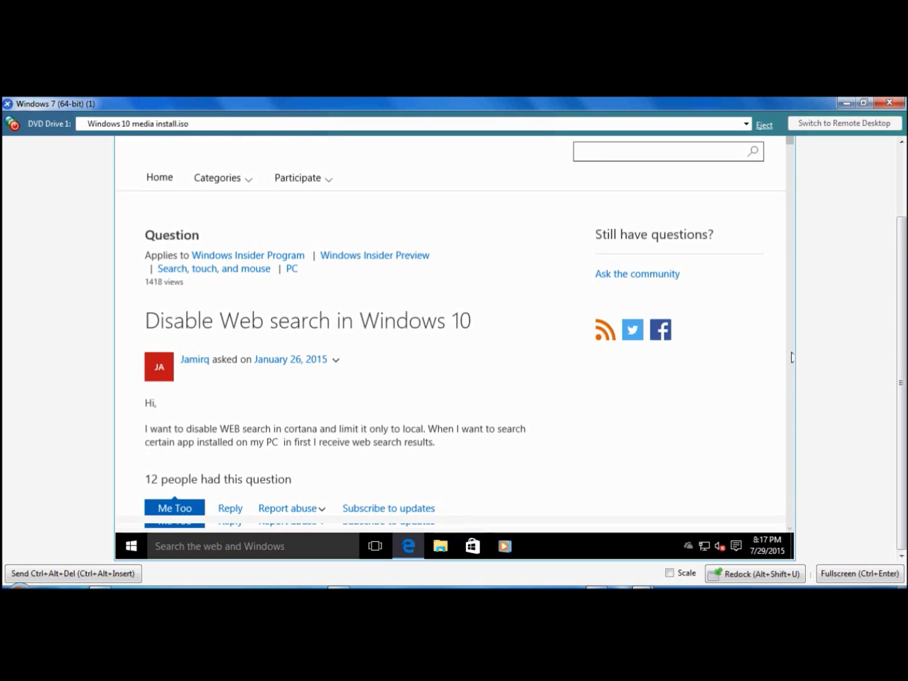
pyautogui.scroll(-5, 793, 361)
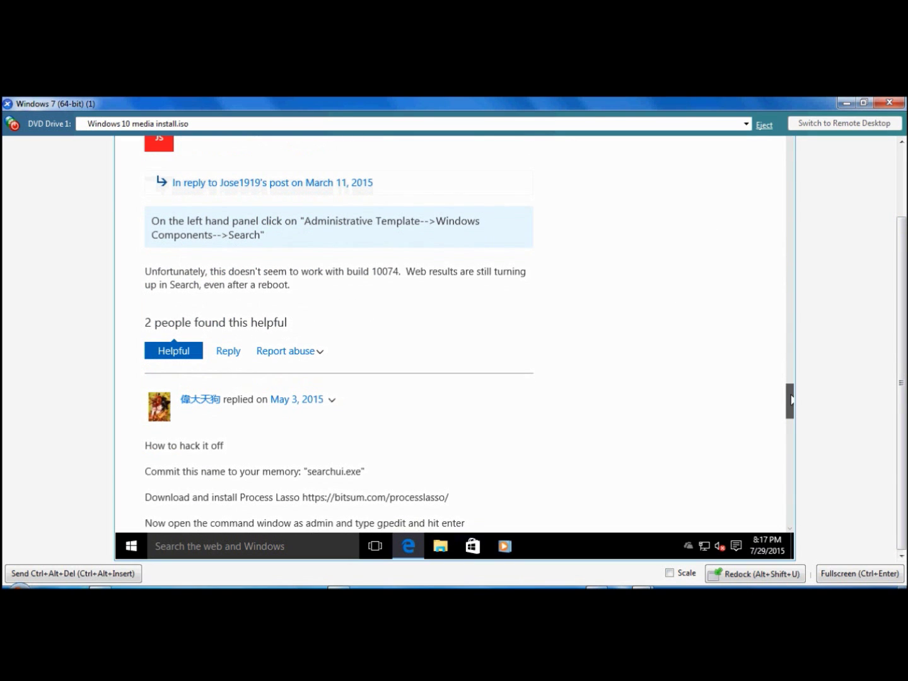
pyautogui.moveTo(791, 398); pyautogui.dragTo(789, 138)
pyautogui.scroll(-3, 616, 412)
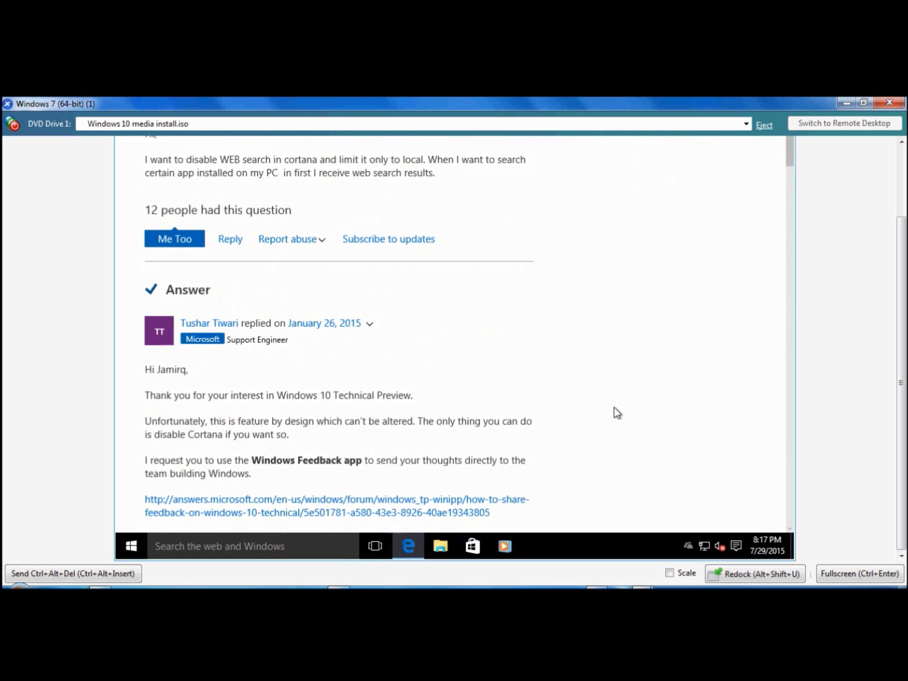
pyautogui.scroll(-1, 616, 413)
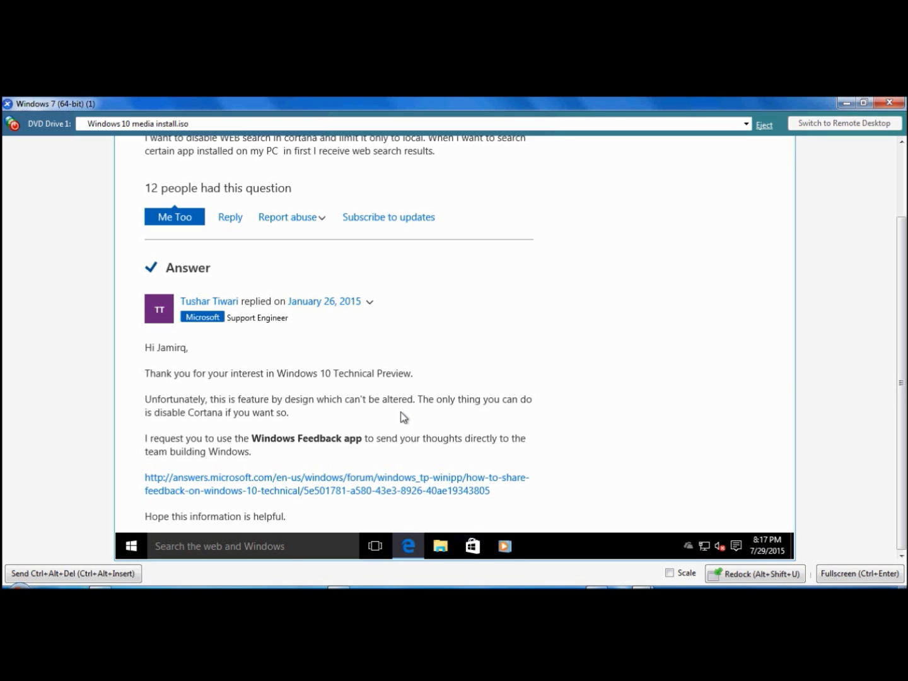
pyautogui.scroll(-3, 399, 411)
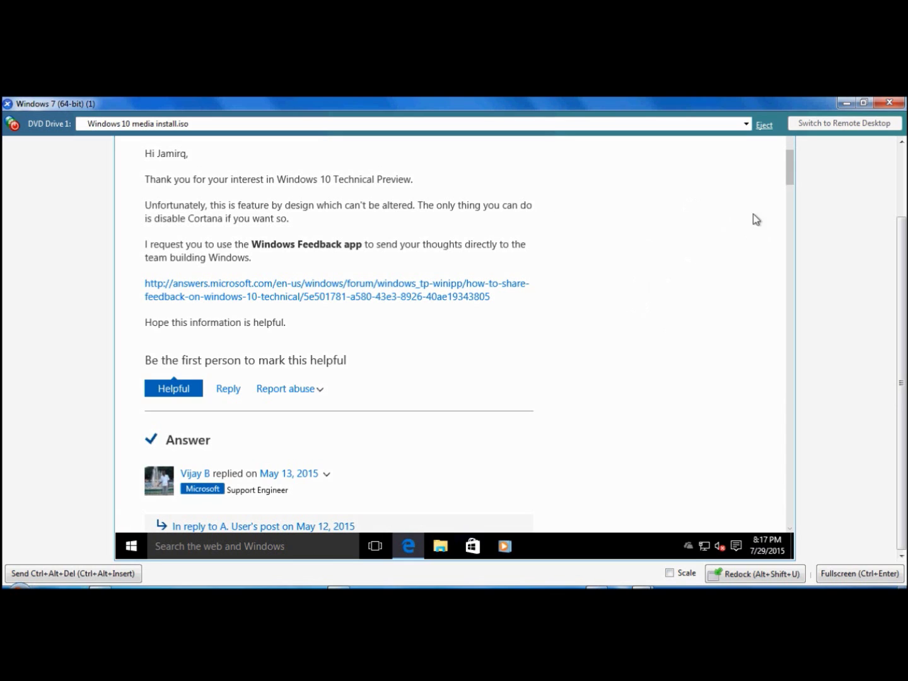
pyautogui.moveTo(791, 178); pyautogui.dragTo(791, 201)
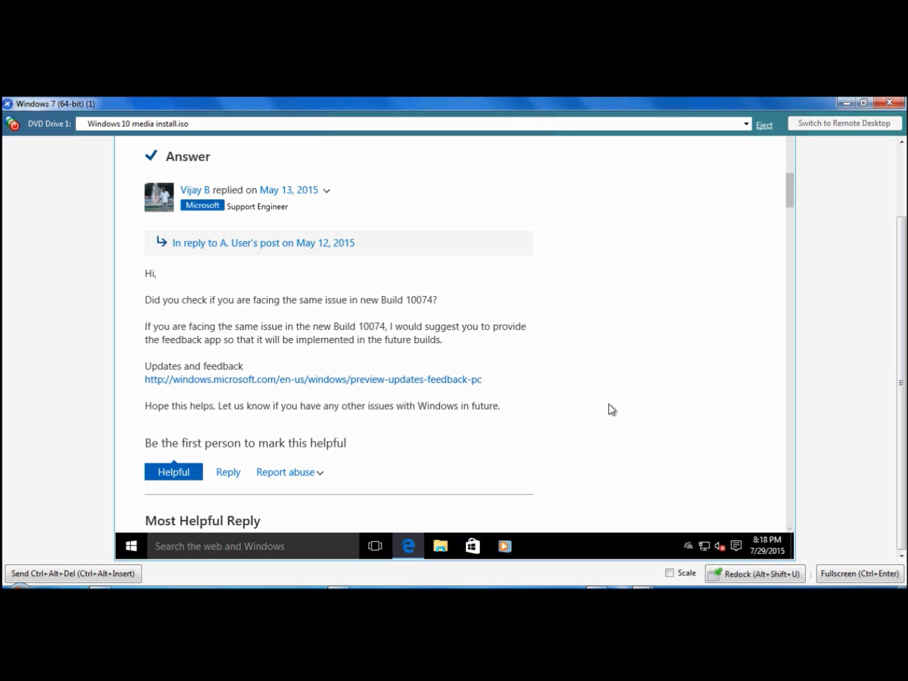
pyautogui.scroll(-3, 513, 369)
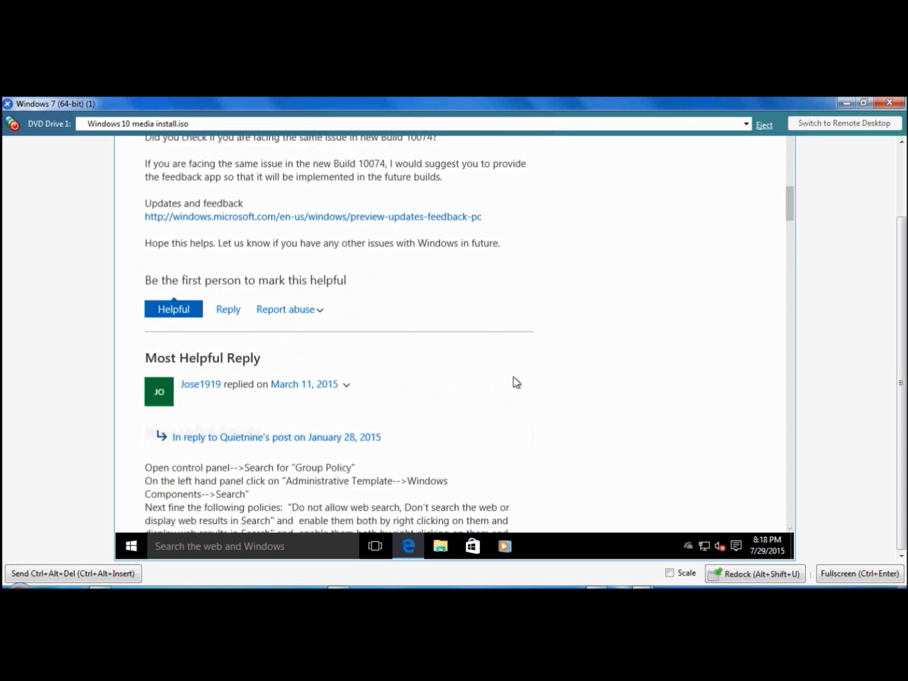
pyautogui.scroll(-7, 512, 380)
pyautogui.scroll(7, 513, 380)
pyautogui.scroll(-3, 514, 380)
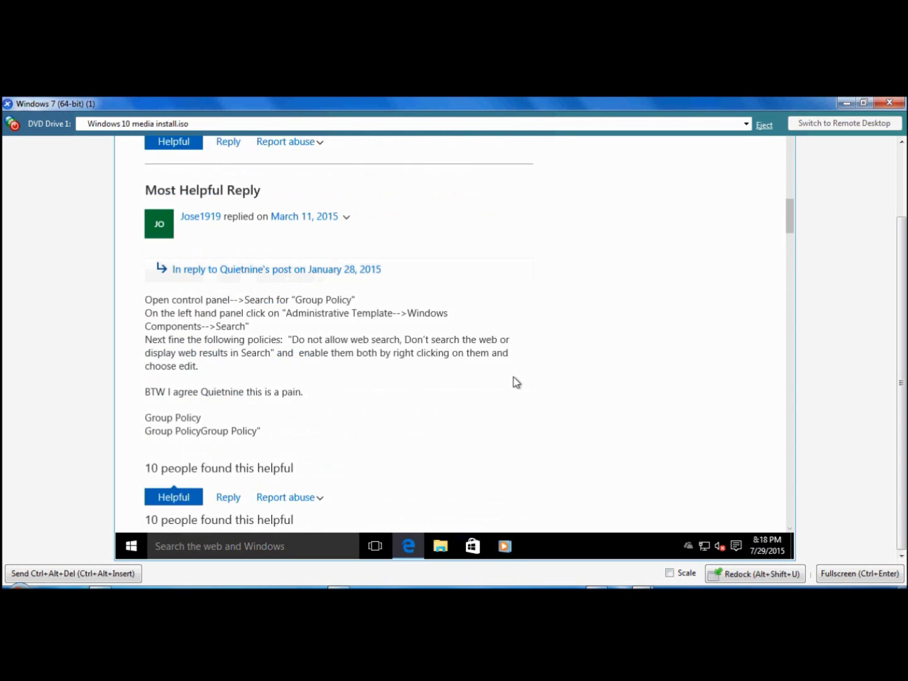
pyautogui.scroll(-1, 515, 382)
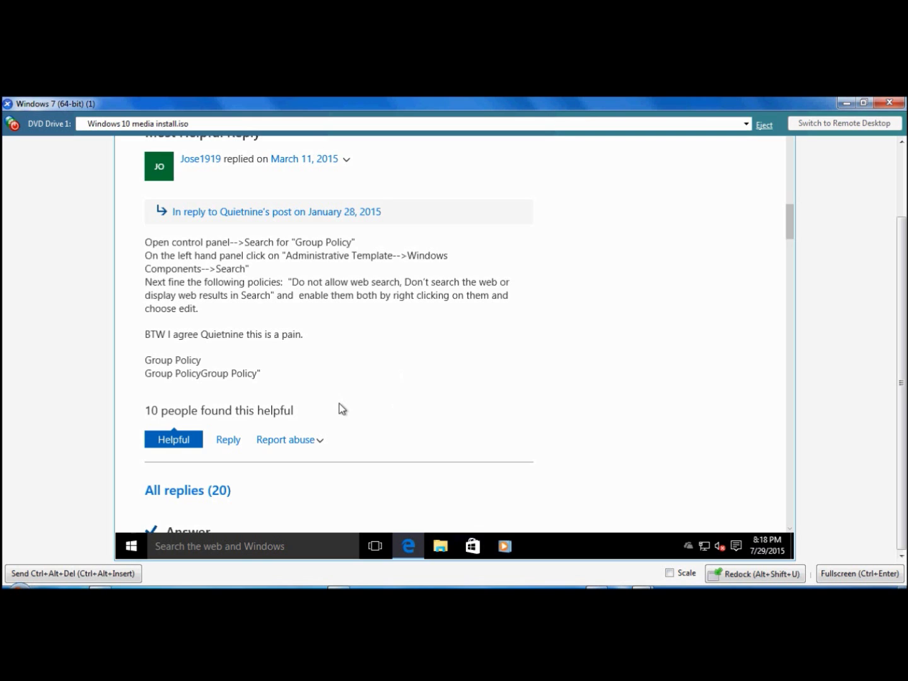
# Search Windows for "group", view the Group Policy app's page in the Store and close the Store.
pyautogui.click(254, 550)
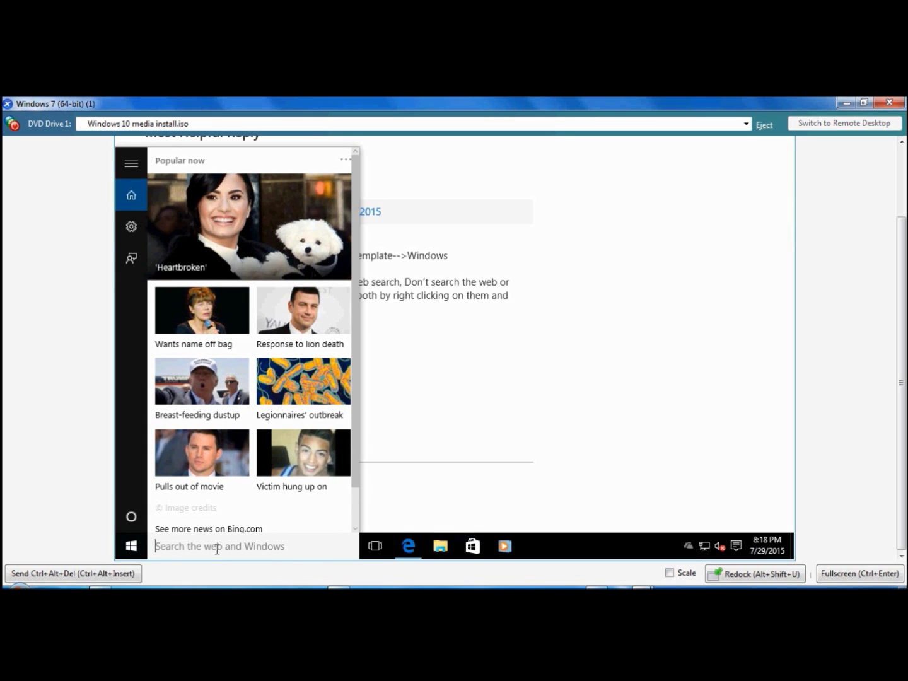
pyautogui.write('group')
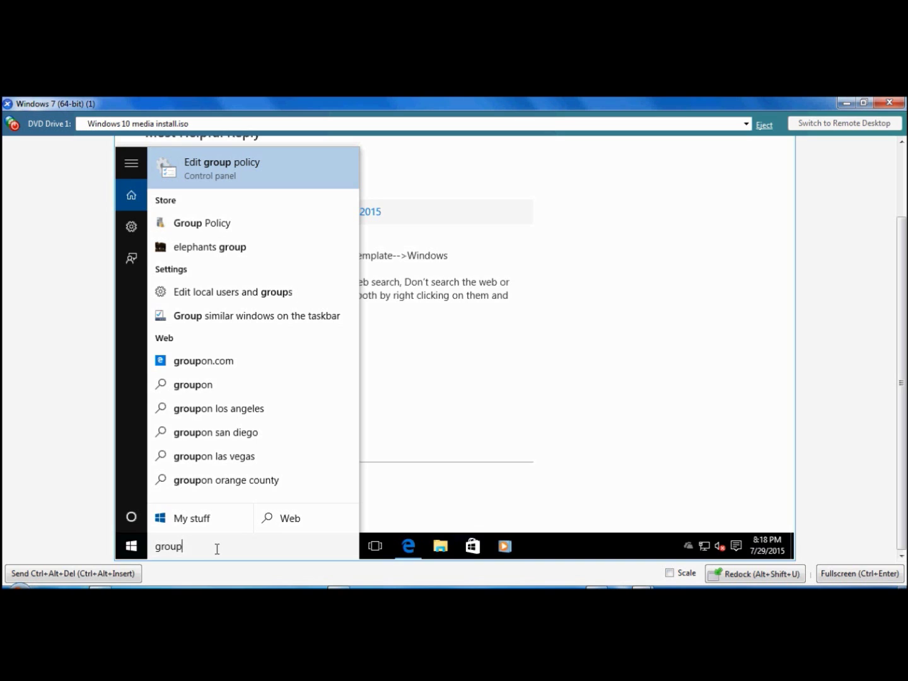
pyautogui.click(212, 232)
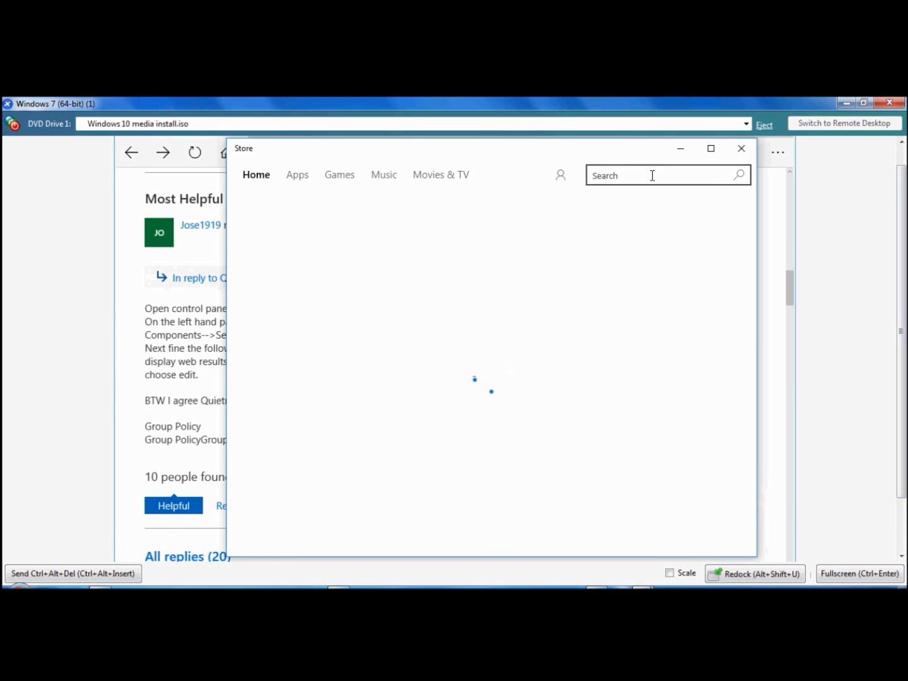
pyautogui.moveTo(579, 158); pyautogui.dragTo(556, 159)
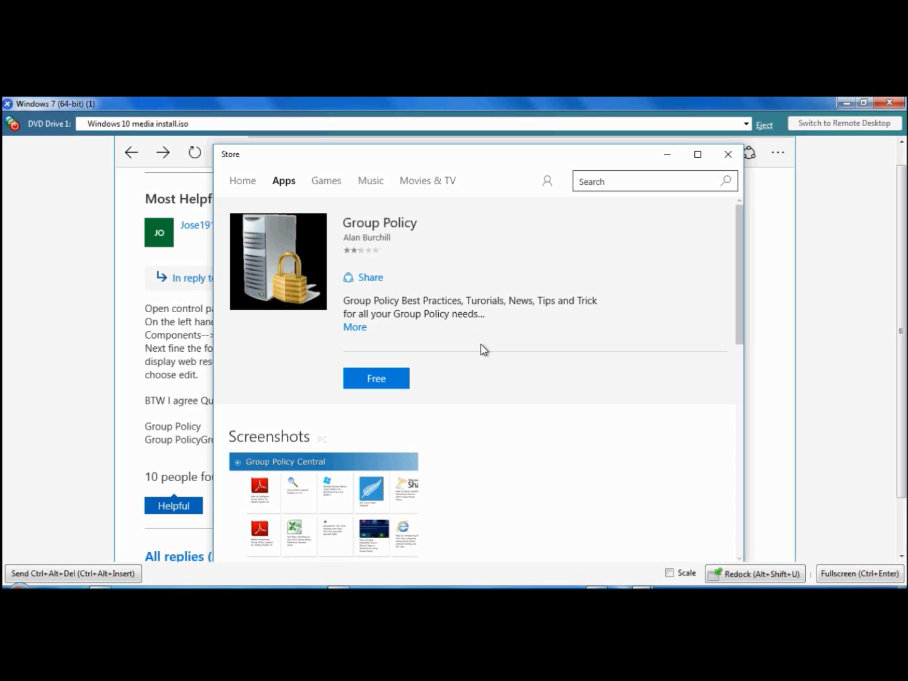
pyautogui.click(726, 154)
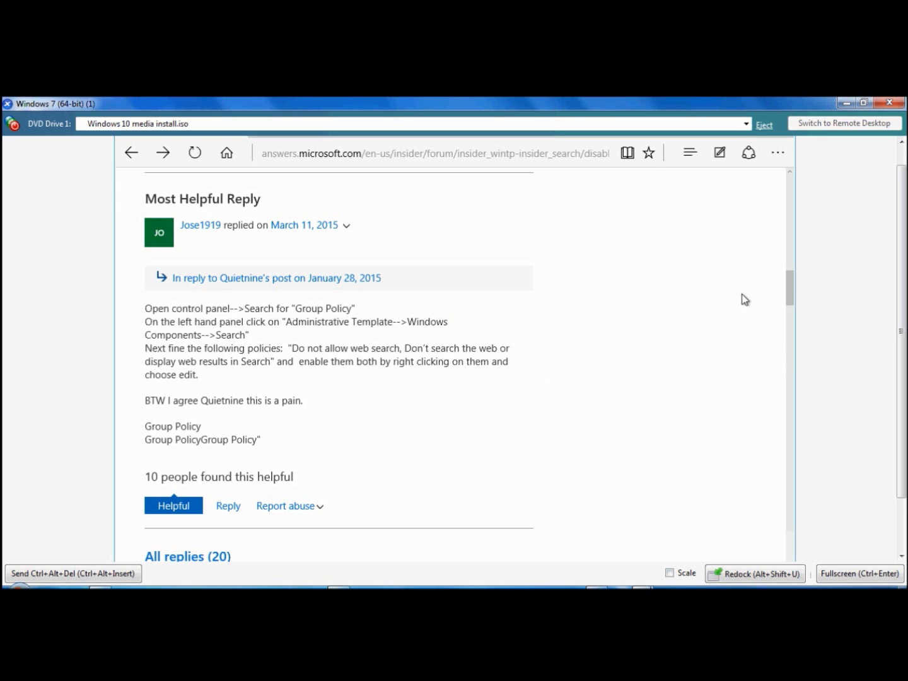
# Look over the rest of the Microsoft Community thread, return to its beginning and minimize Edge.
pyautogui.moveTo(789, 290); pyautogui.dragTo(787, 410)
pyautogui.moveTo(791, 378); pyautogui.dragTo(792, 187)
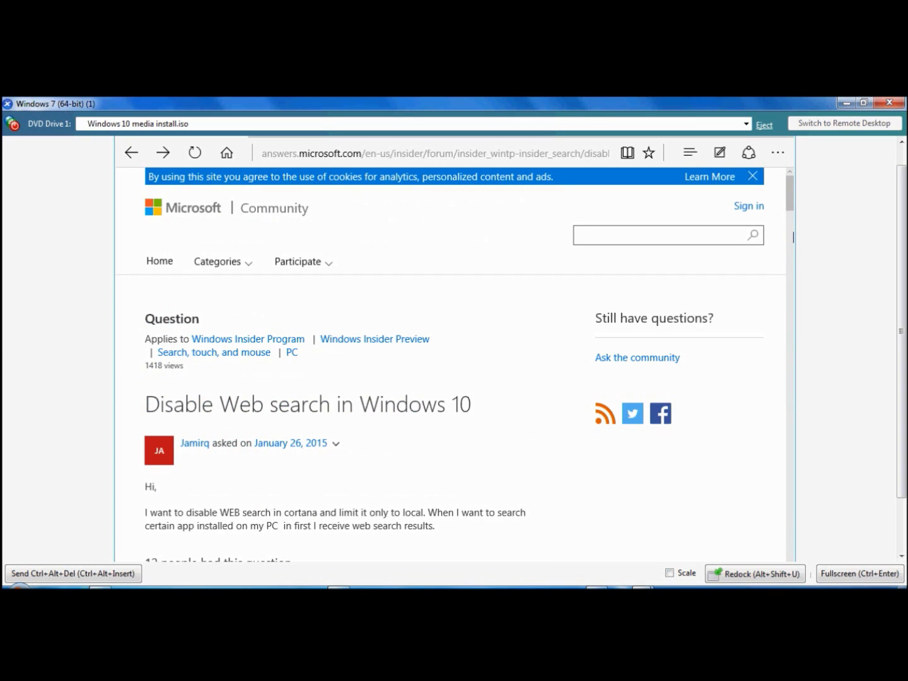
pyautogui.moveTo(901, 325)
pyautogui.mouseDown()
pyautogui.moveTo(901, 380)
pyautogui.moveTo(901, 301)
pyautogui.mouseUp()
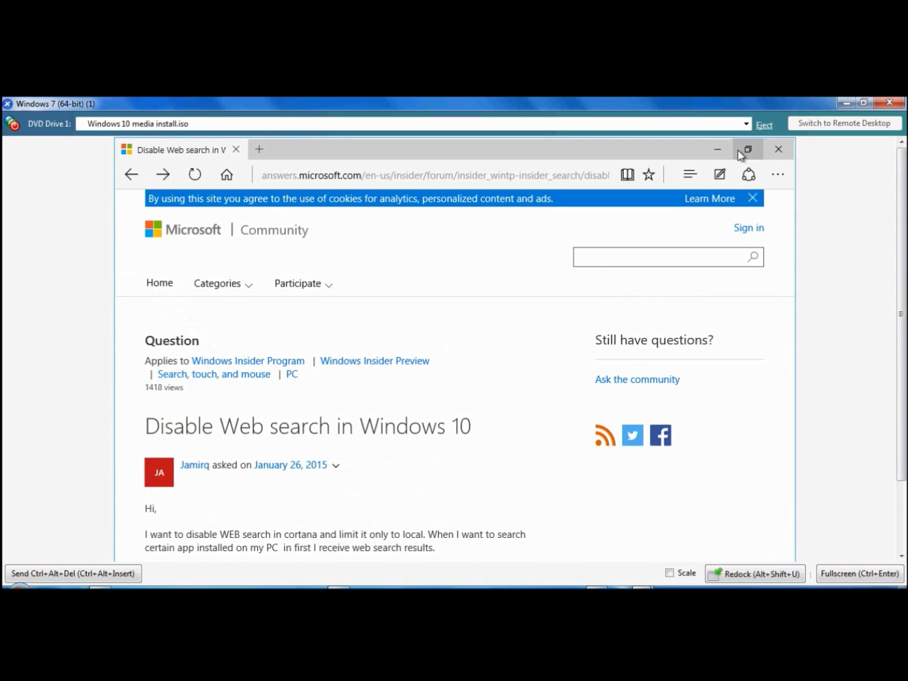
pyautogui.click(720, 153)
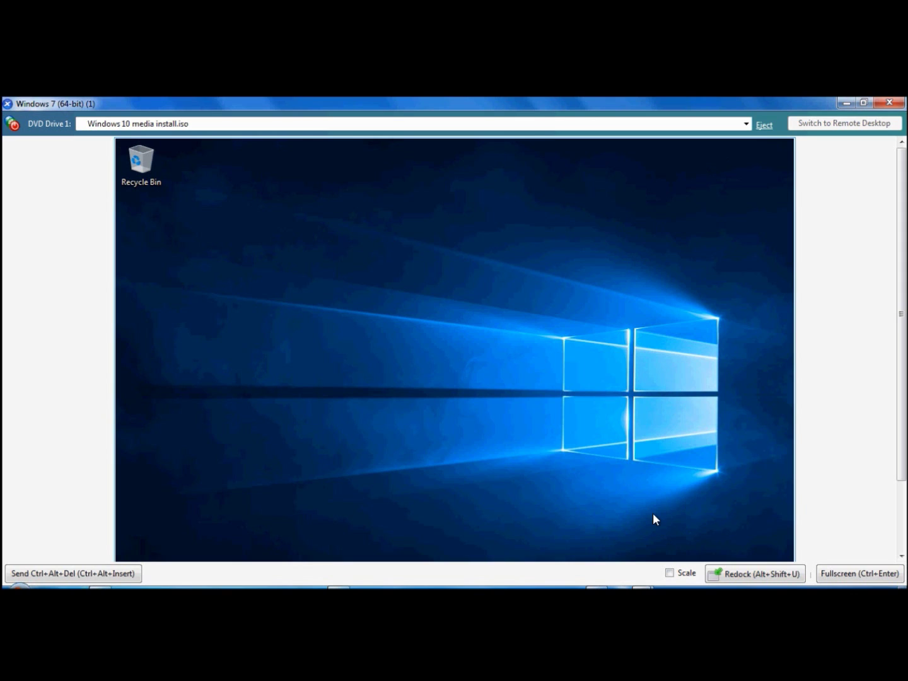
pyautogui.scroll(-2, 786, 472)
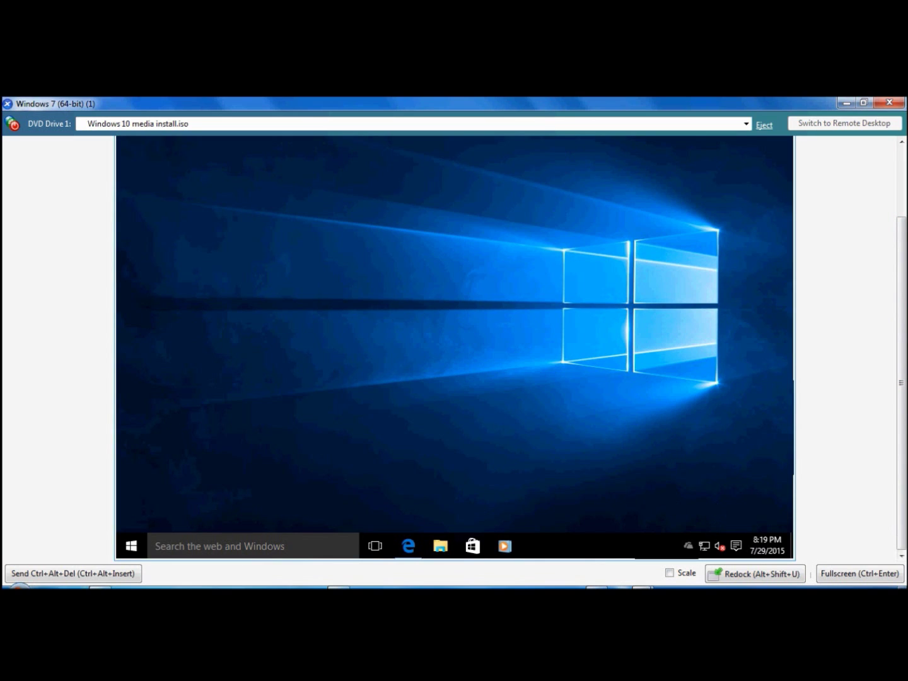
pyautogui.press('F2')
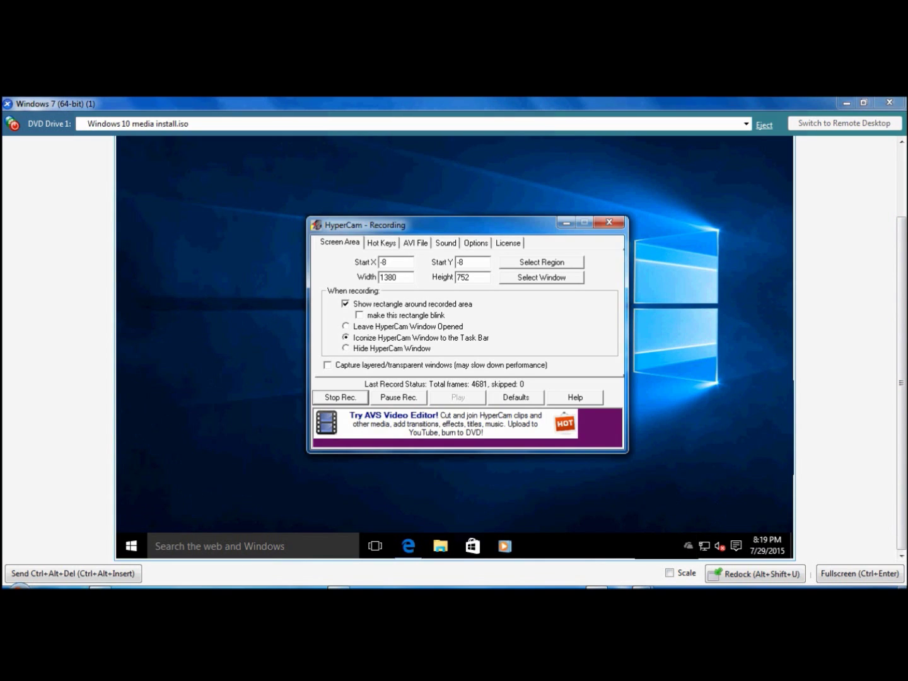